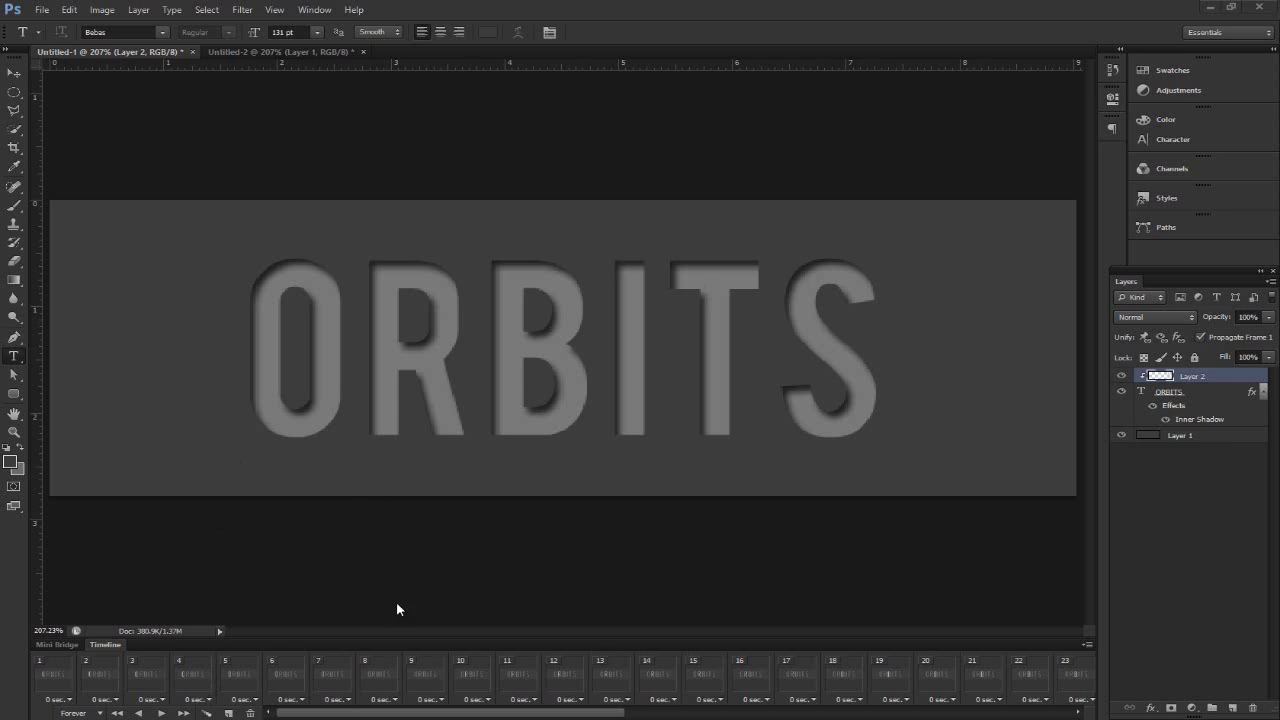
Step: Preview the ORBITS shine animation, then switch to the BLAH document and select its text layer
left_click(162, 713)
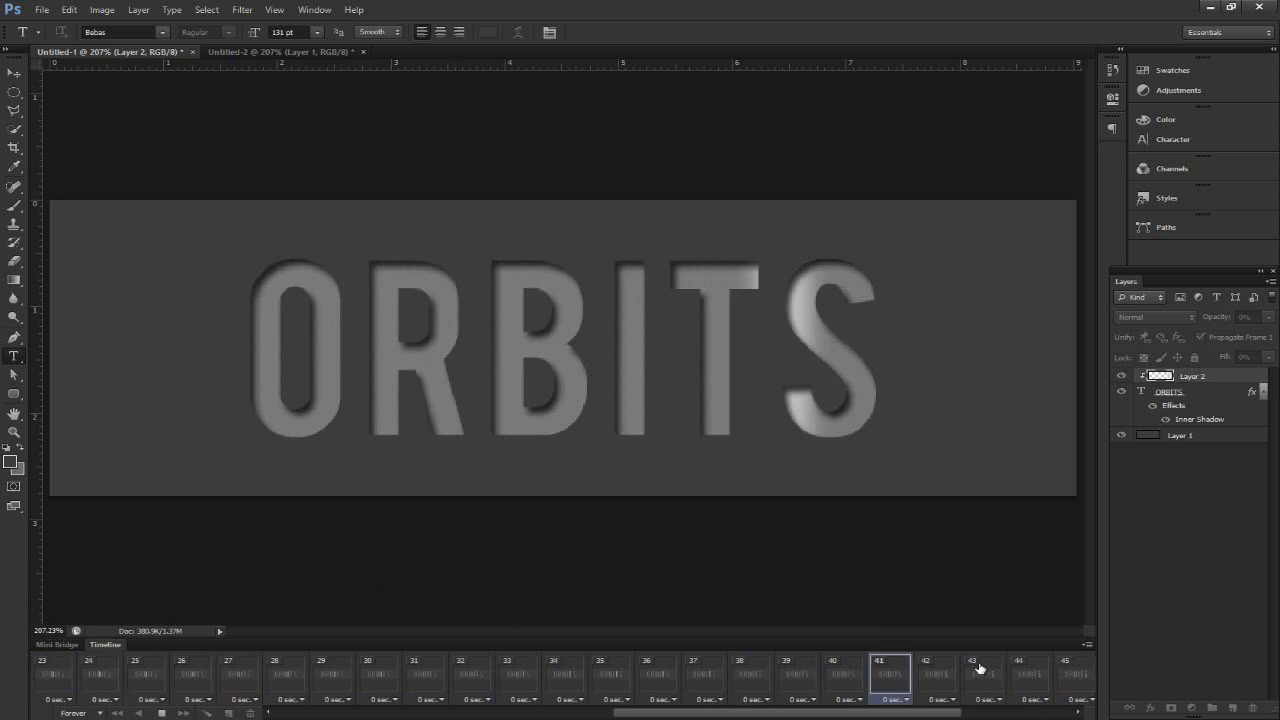
left_click(161, 713)
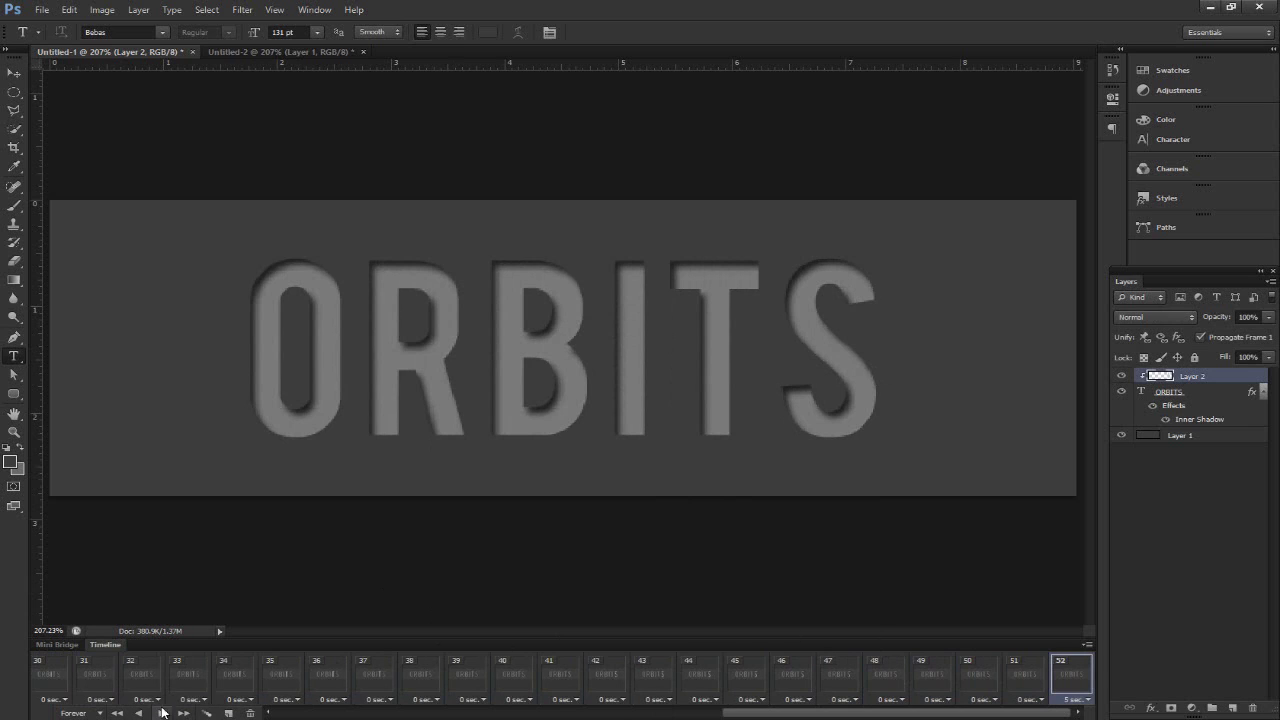
left_click(307, 51)
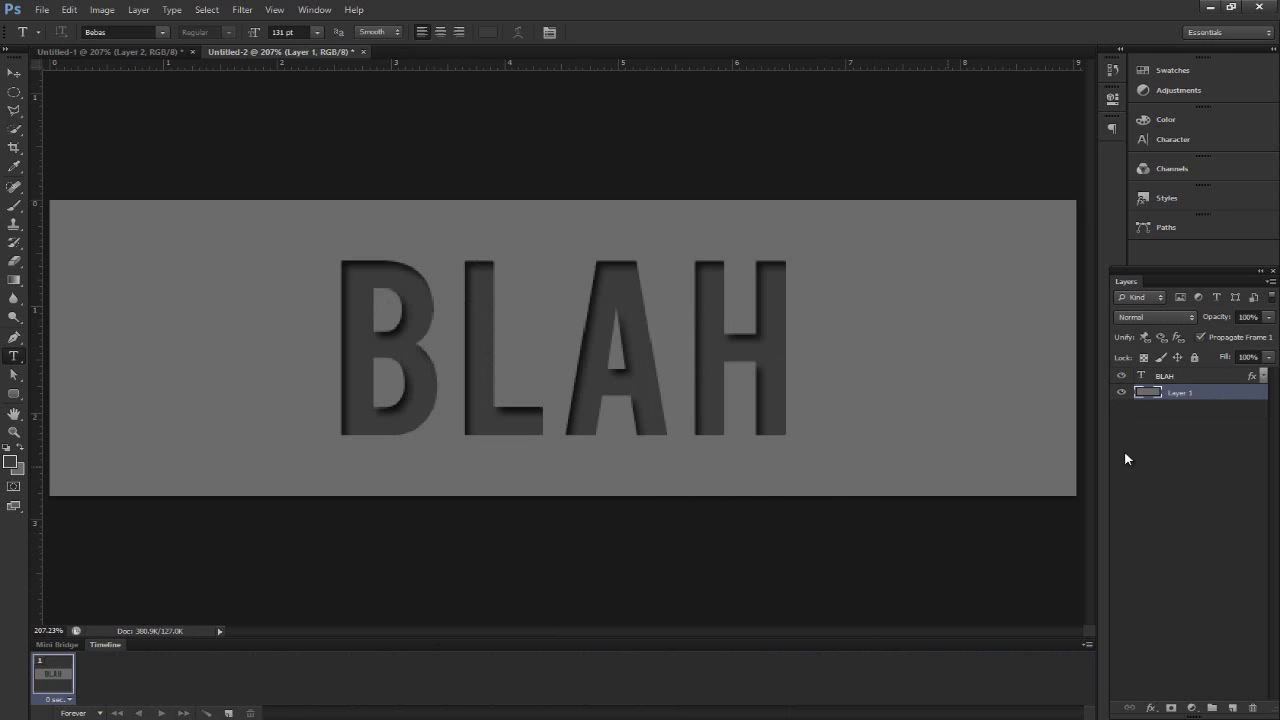
left_click(1172, 380)
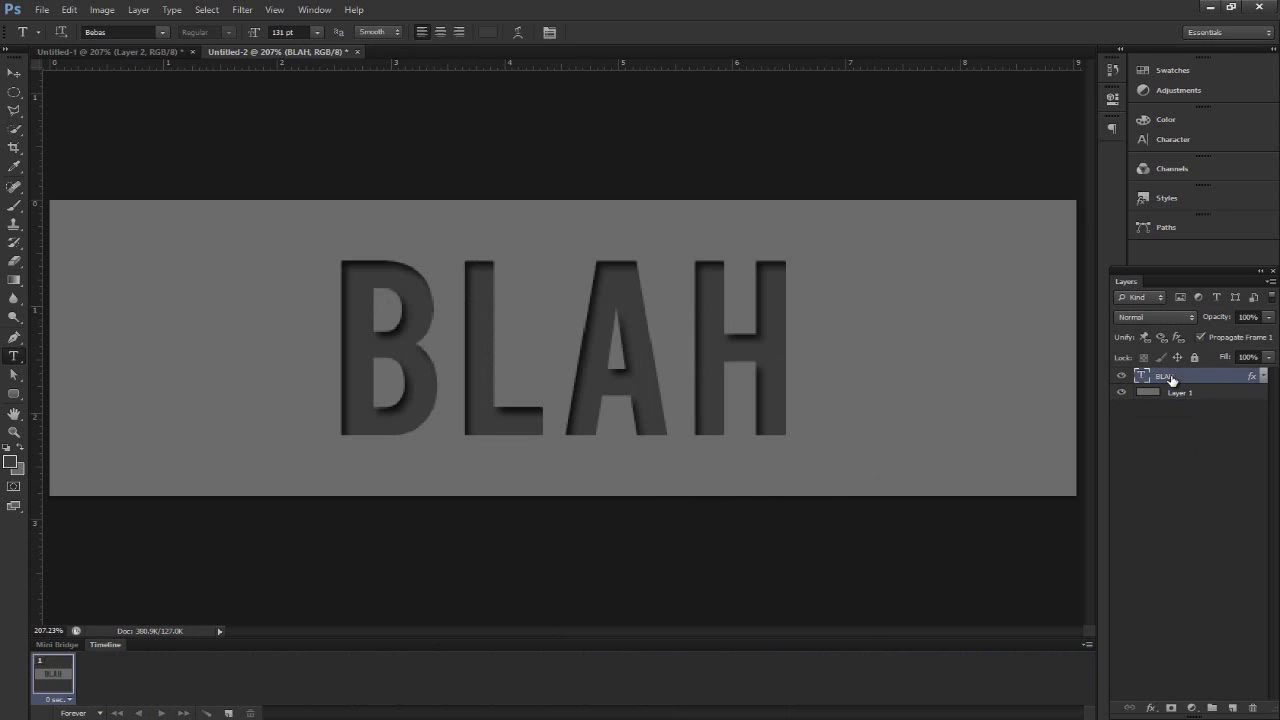
Step: Review the BLAH layer's Inner Shadow effect settings (75% Multiply) in Layer Style
left_click(1263, 377)
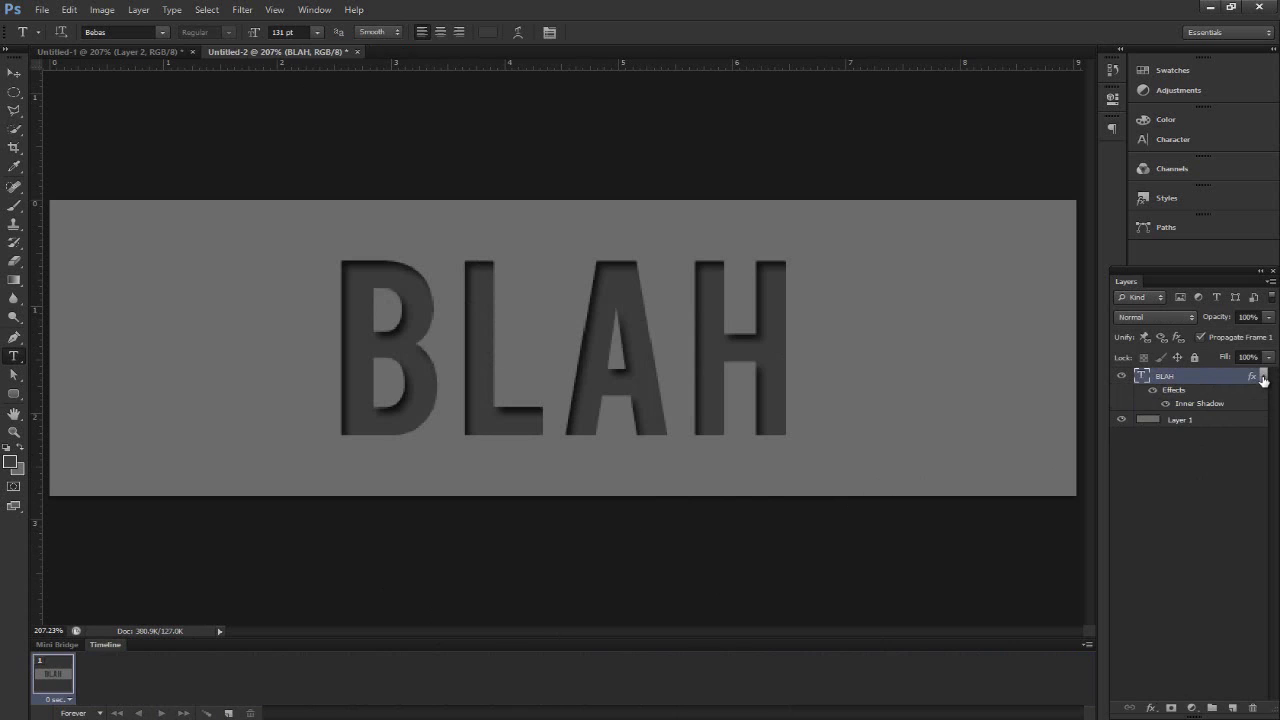
left_click(1263, 377)
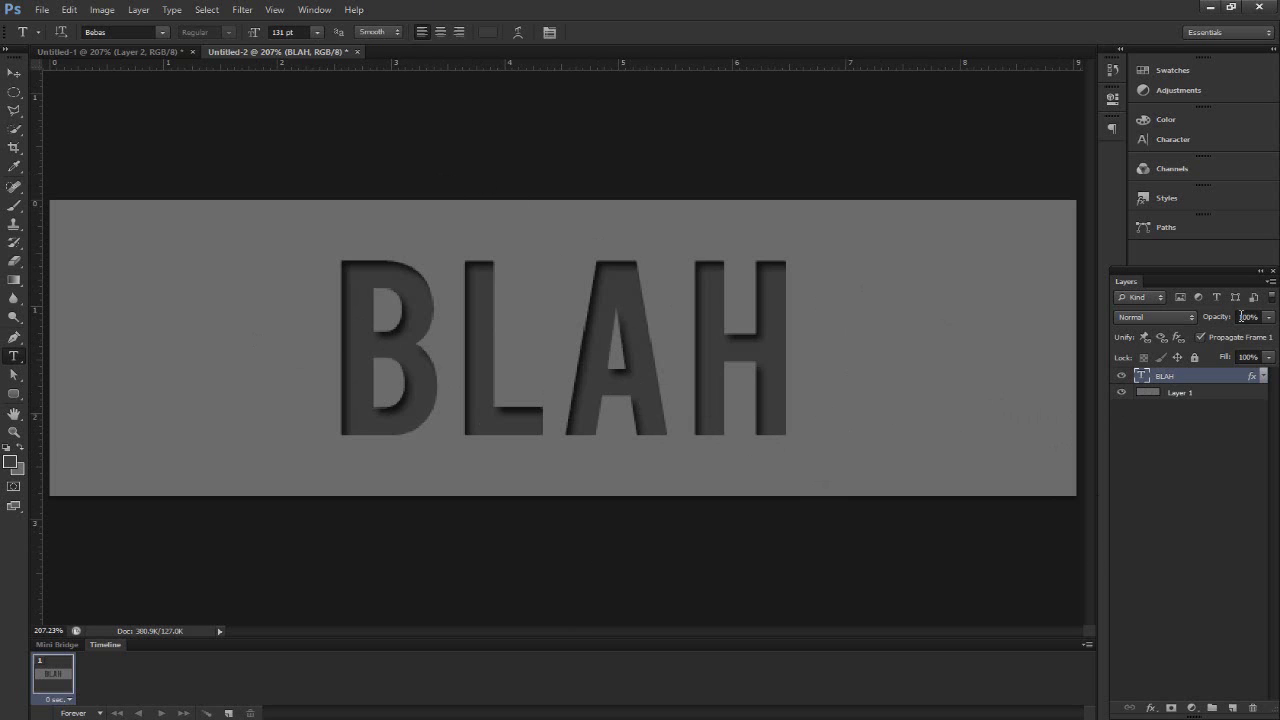
key("h")
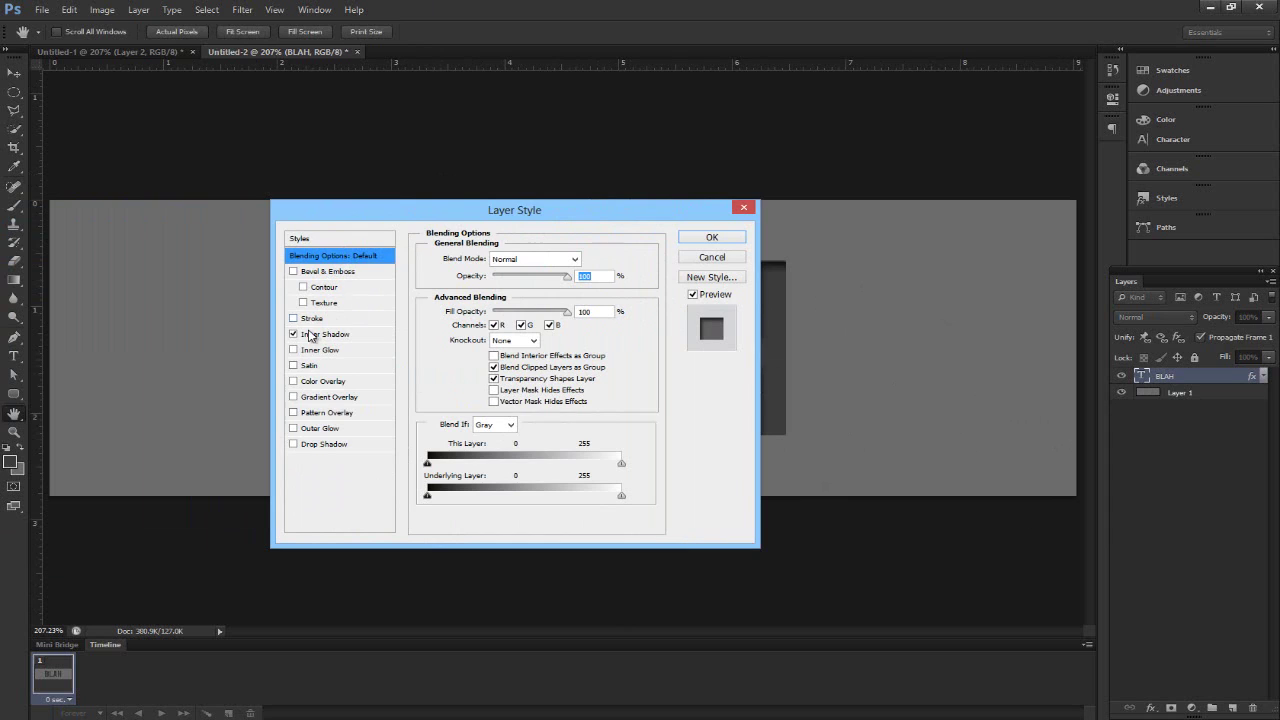
left_click(318, 335)
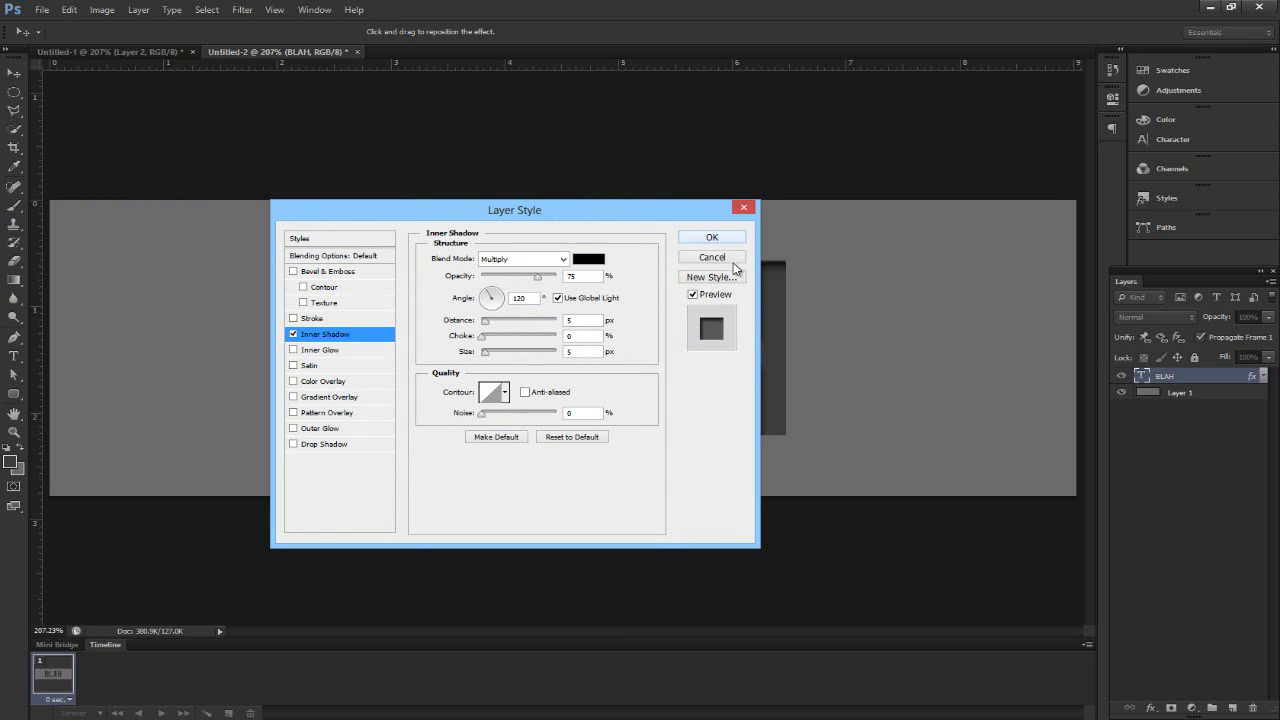
left_click(712, 238)
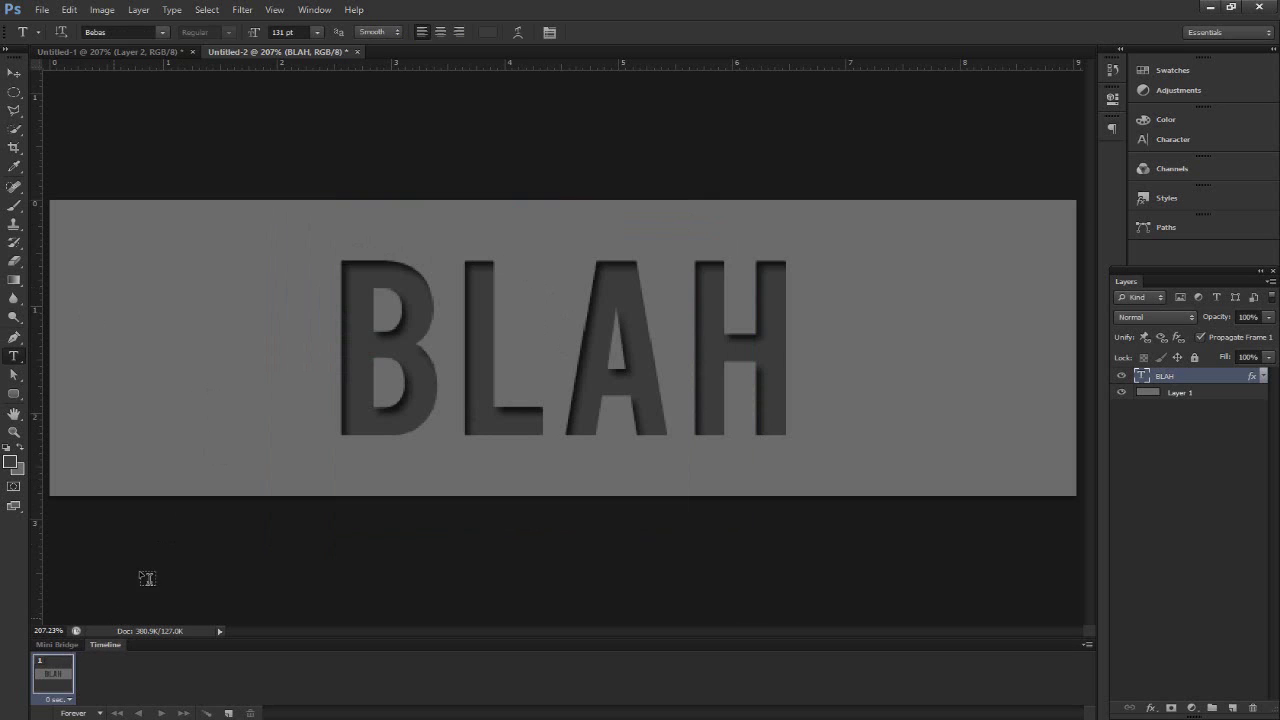
left_click(326, 10)
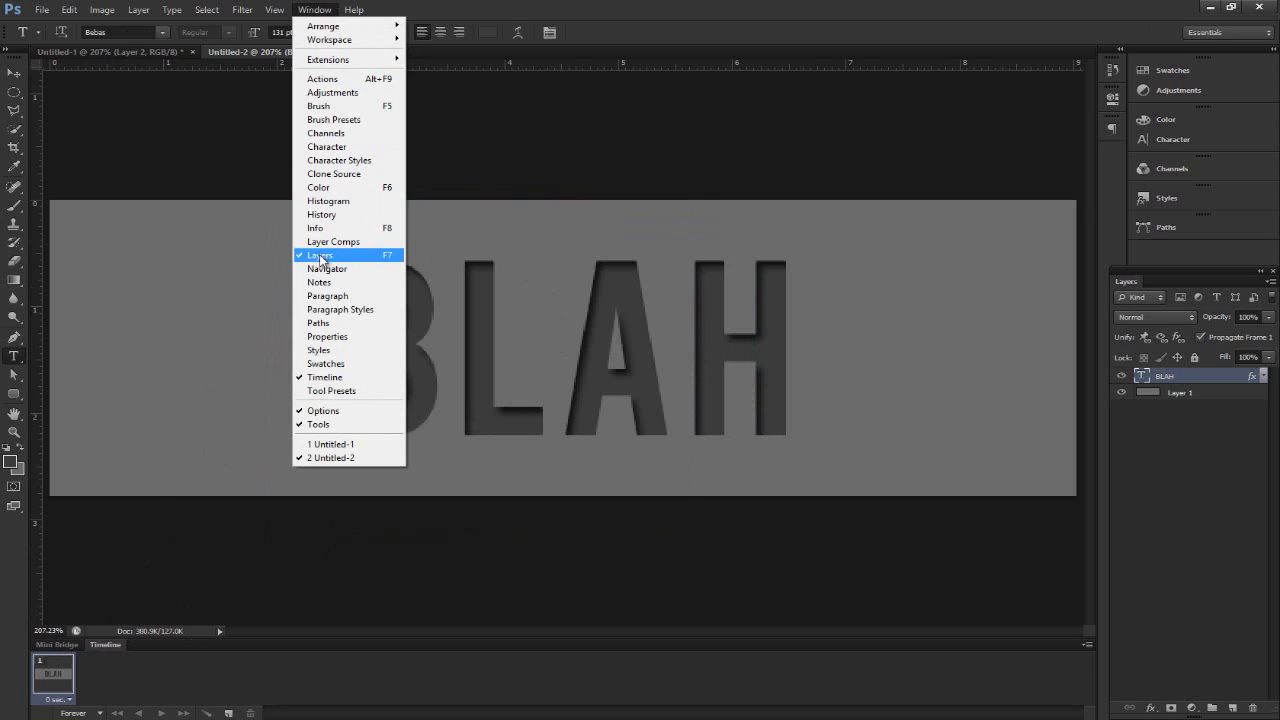
left_click(325, 377)
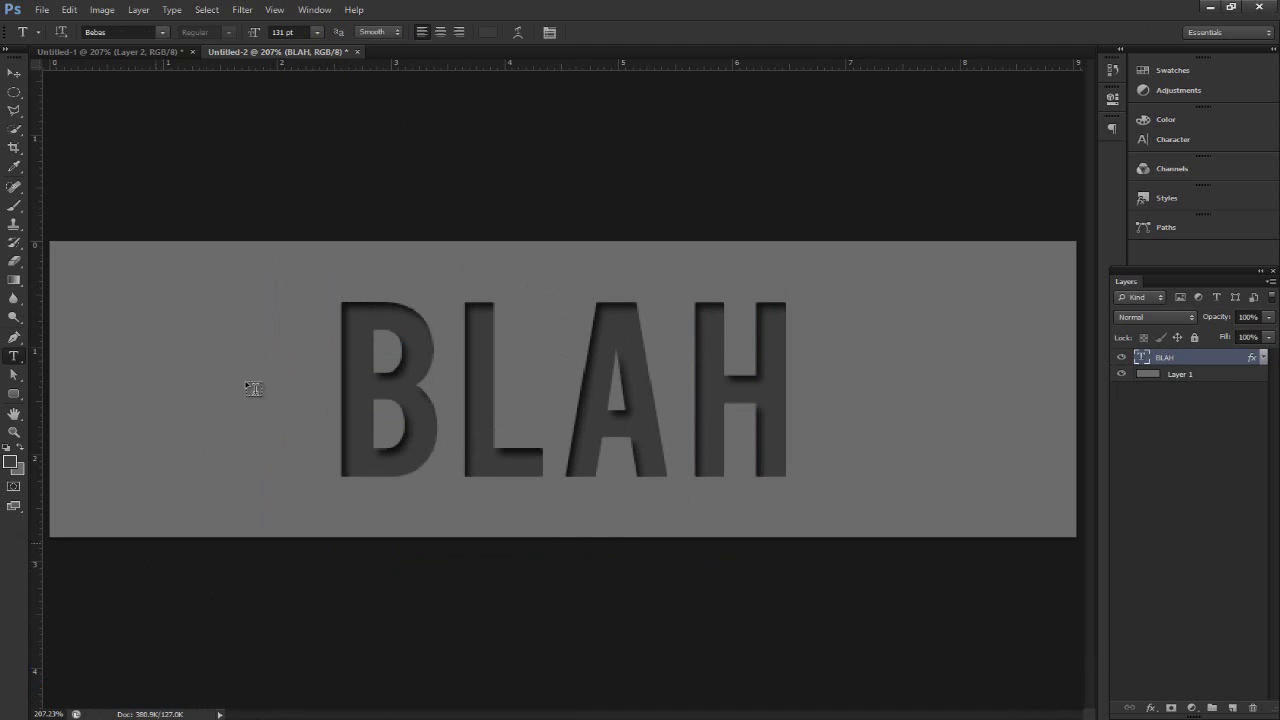
left_click(315, 10)
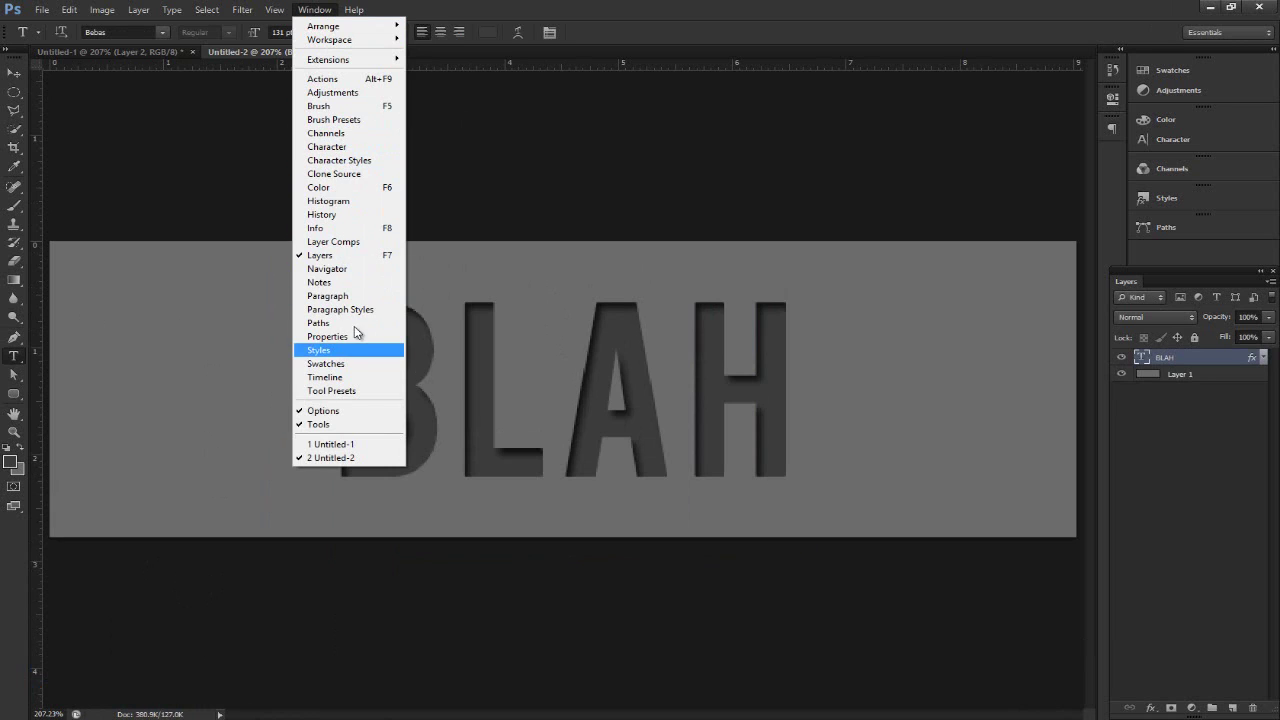
left_click(363, 385)
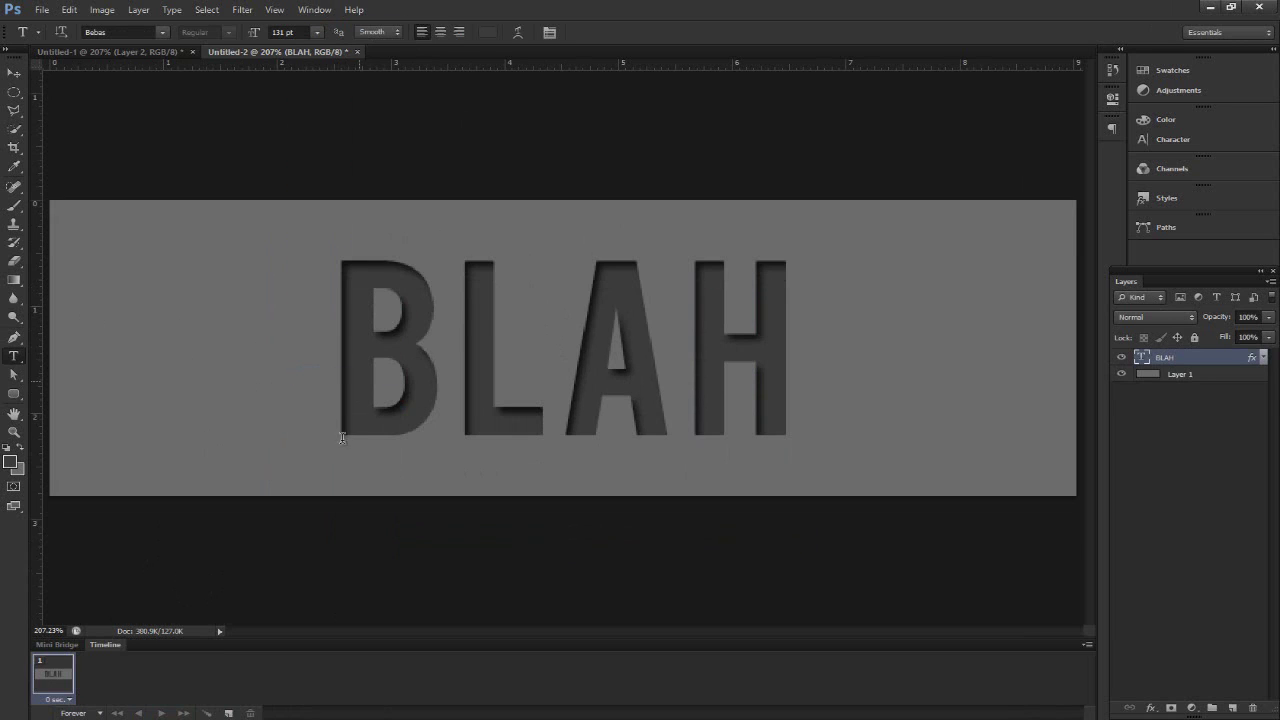
double_click(87, 644)
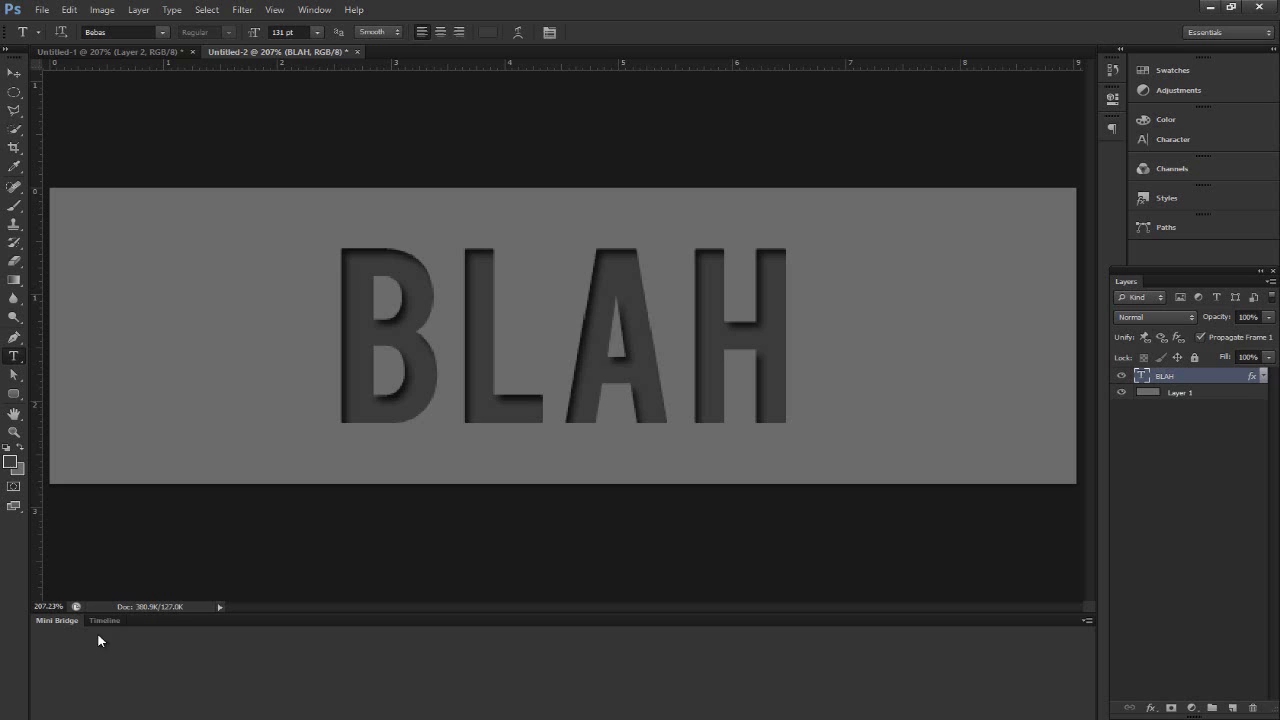
left_click(103, 690)
left_click(57, 644)
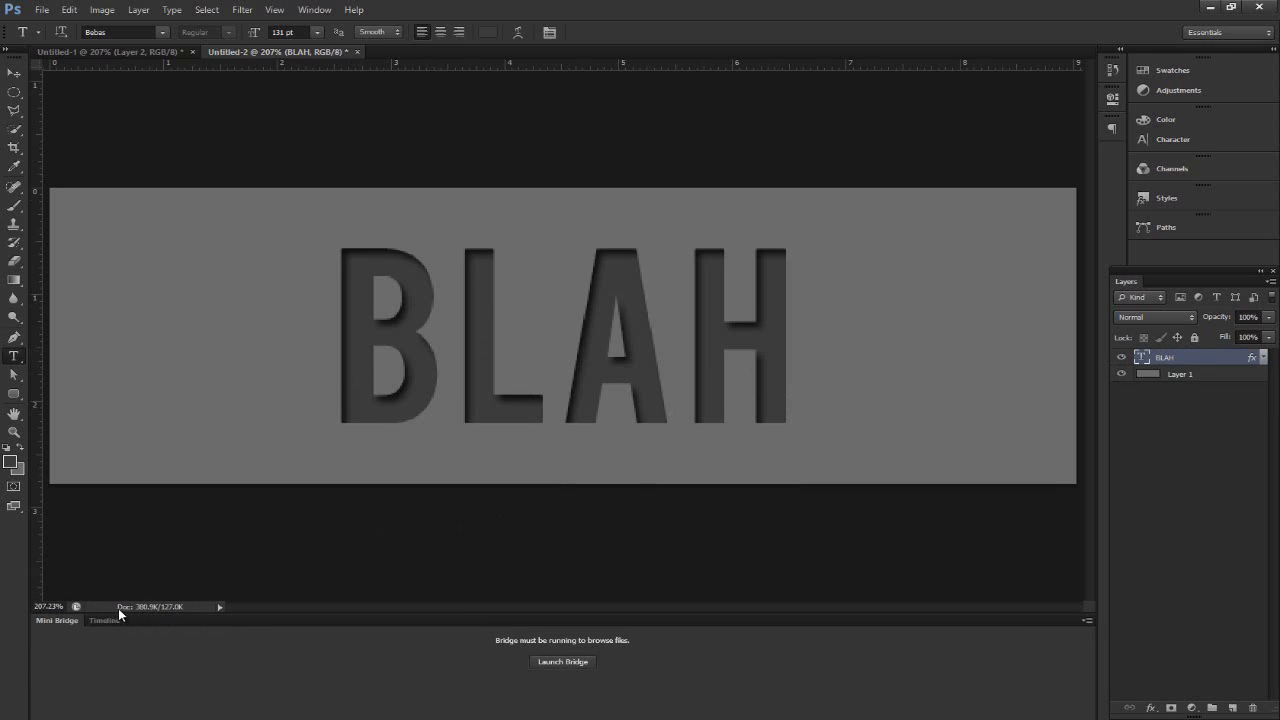
left_click(100, 621)
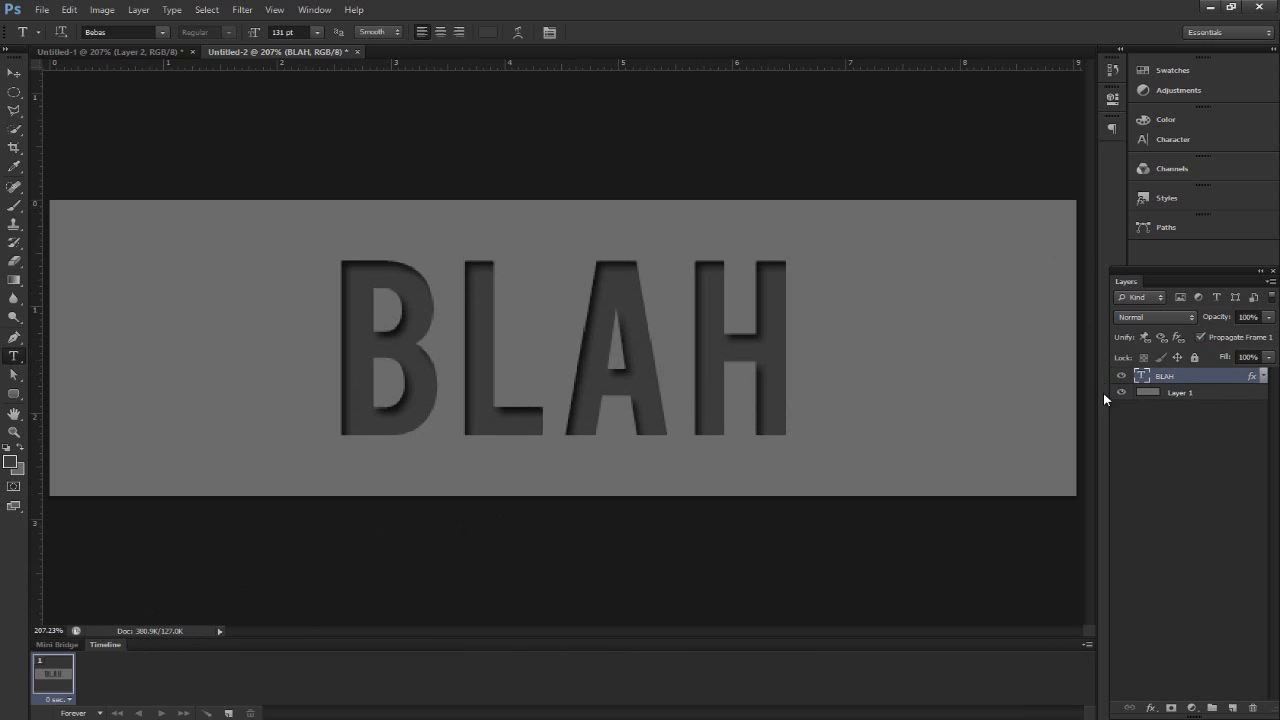
left_click(1138, 404)
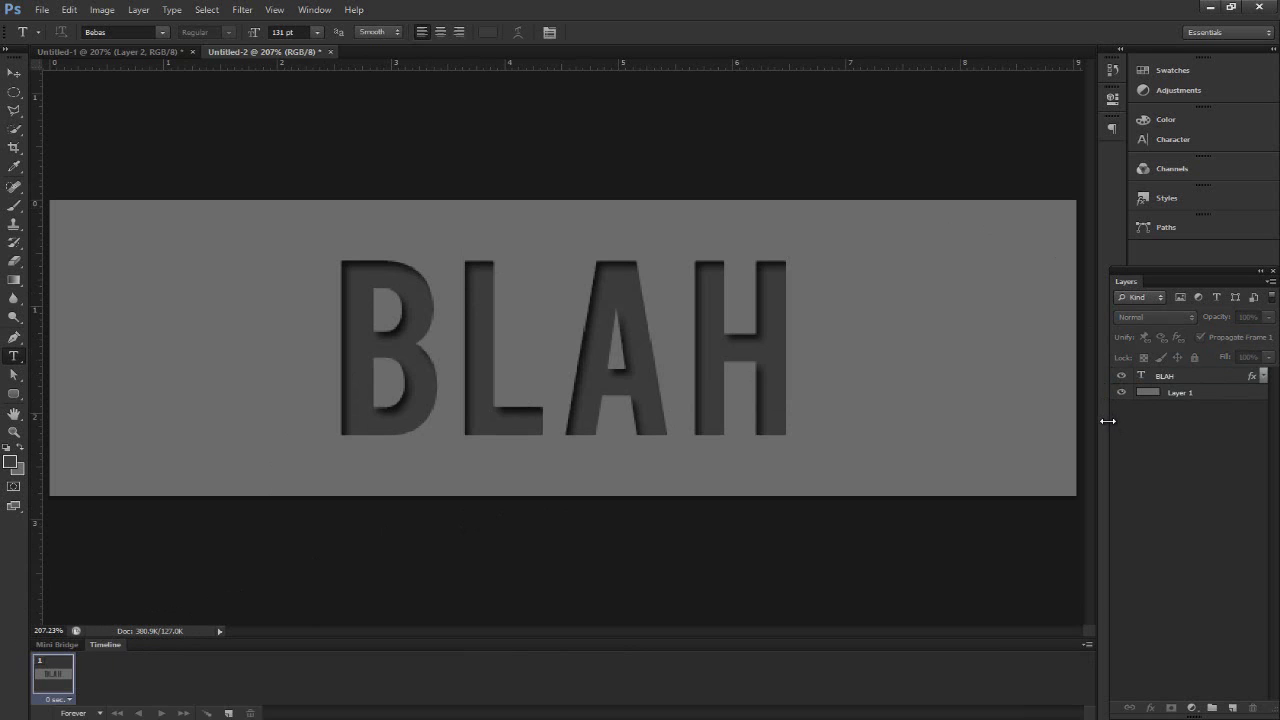
left_click_drag(1109, 426, 1138, 427)
Step: Select the BLAH text layer and add a new empty Layer 2 above it
left_click(1215, 377)
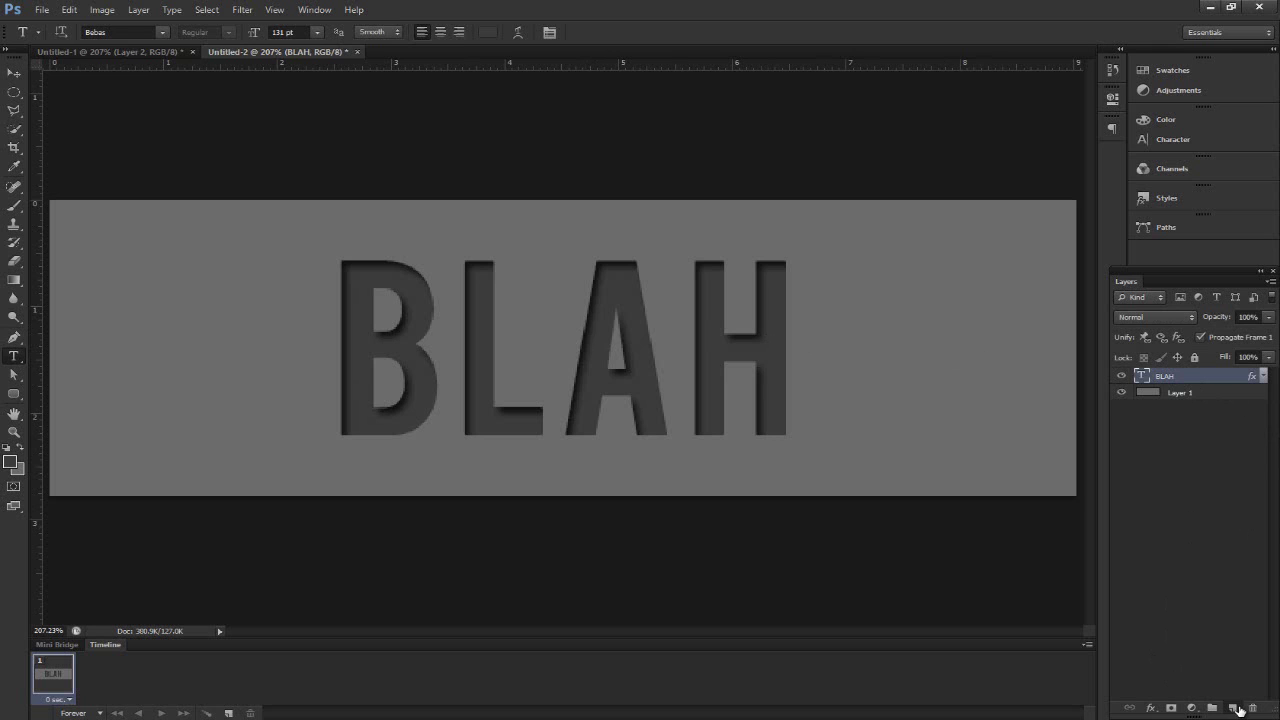
left_click(1232, 707)
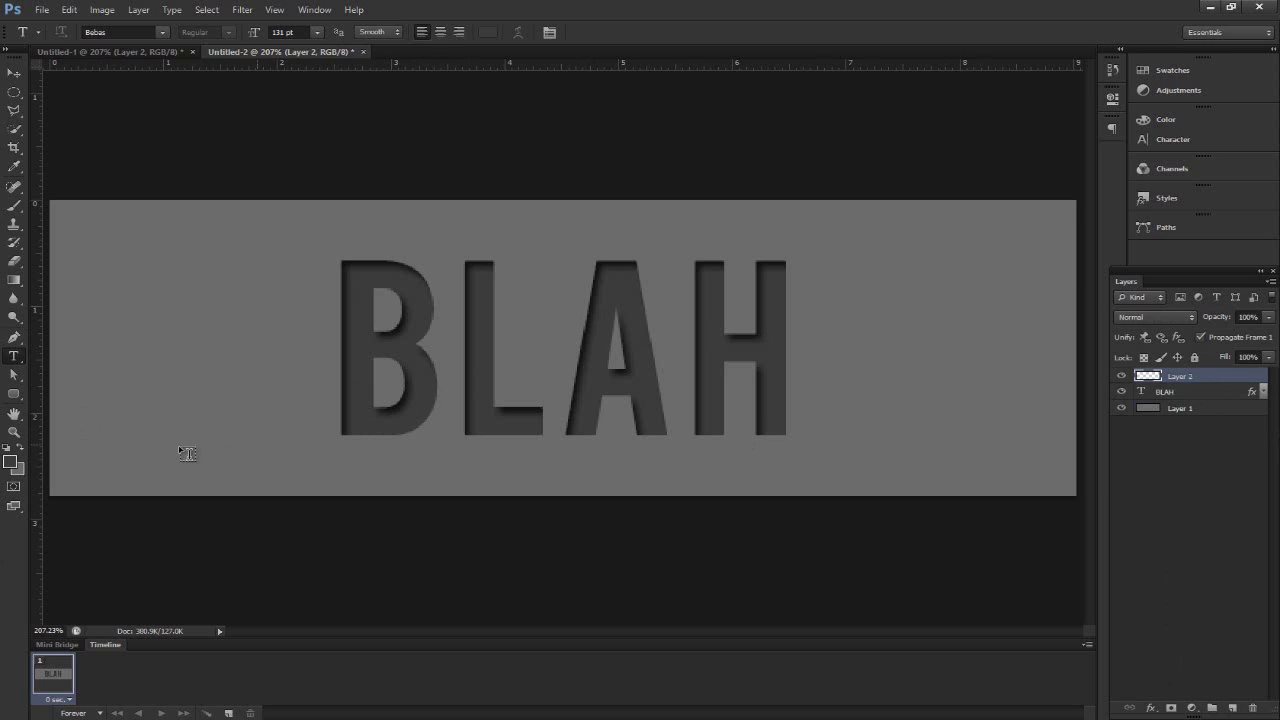
key("i")
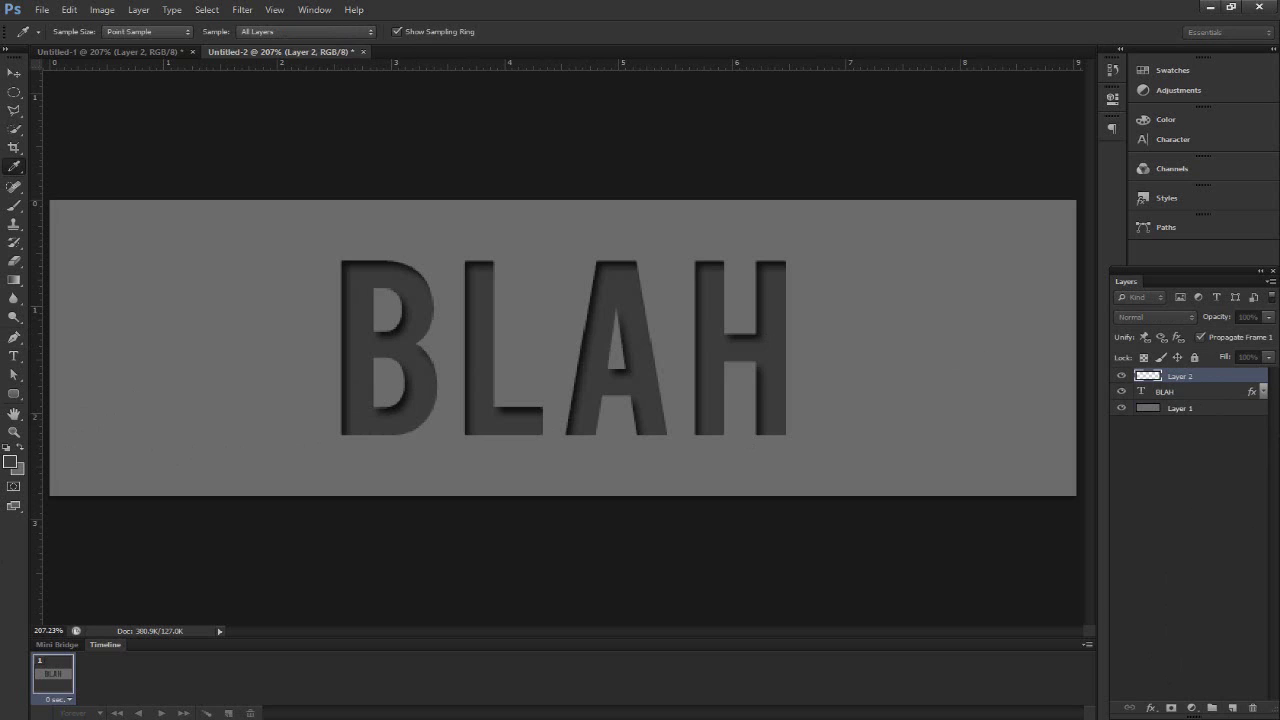
key("t")
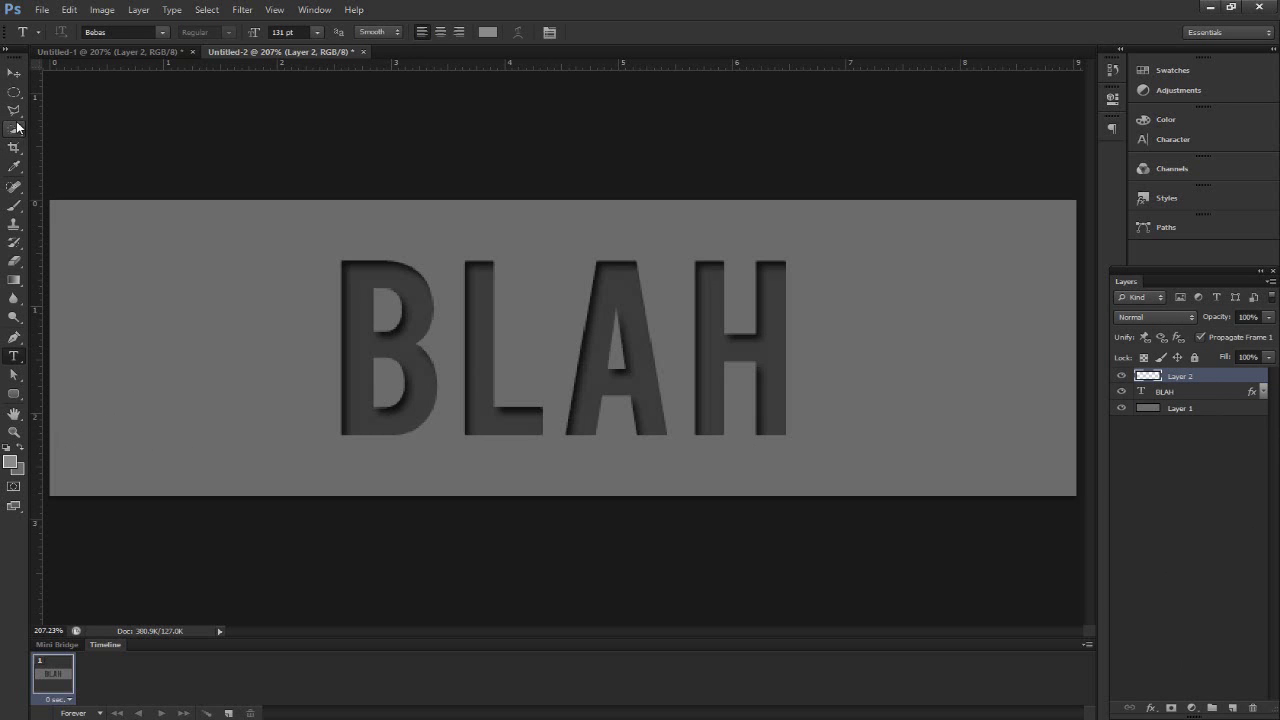
Step: Paint a soft, light vertical brush streak on Layer 2 just left of the B
left_click(14, 205)
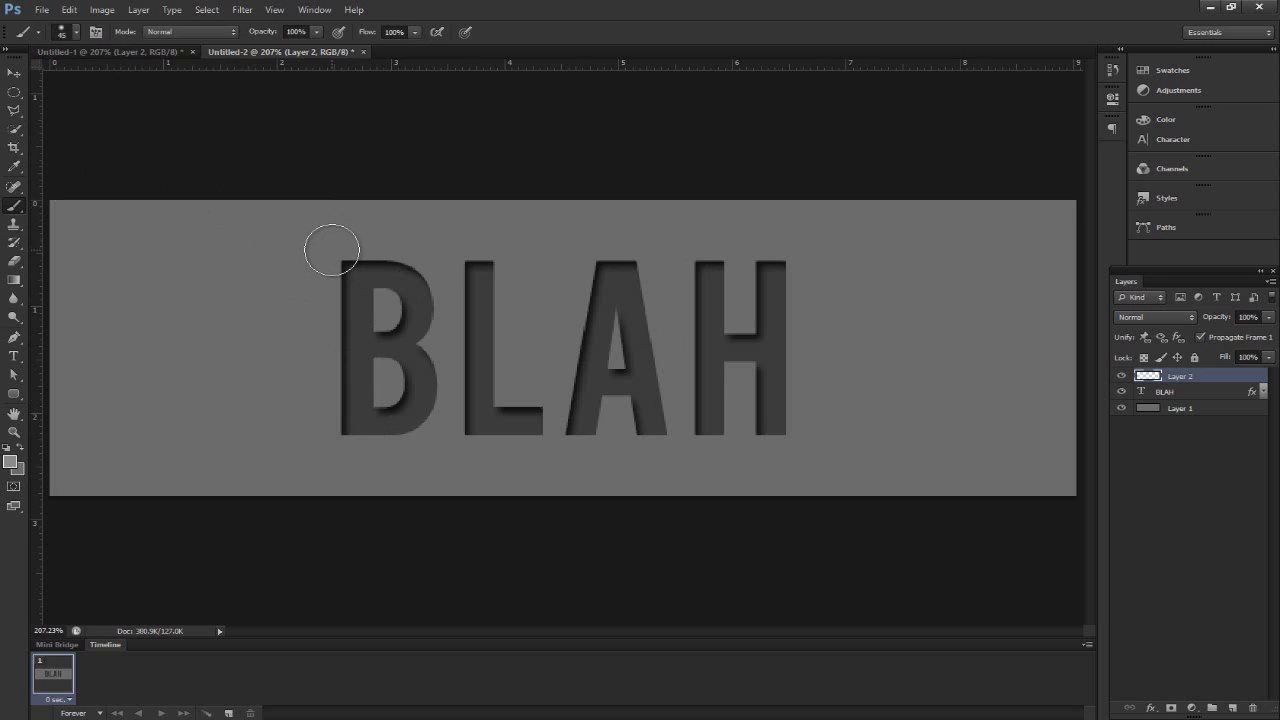
left_click_drag(331, 250, 357, 461)
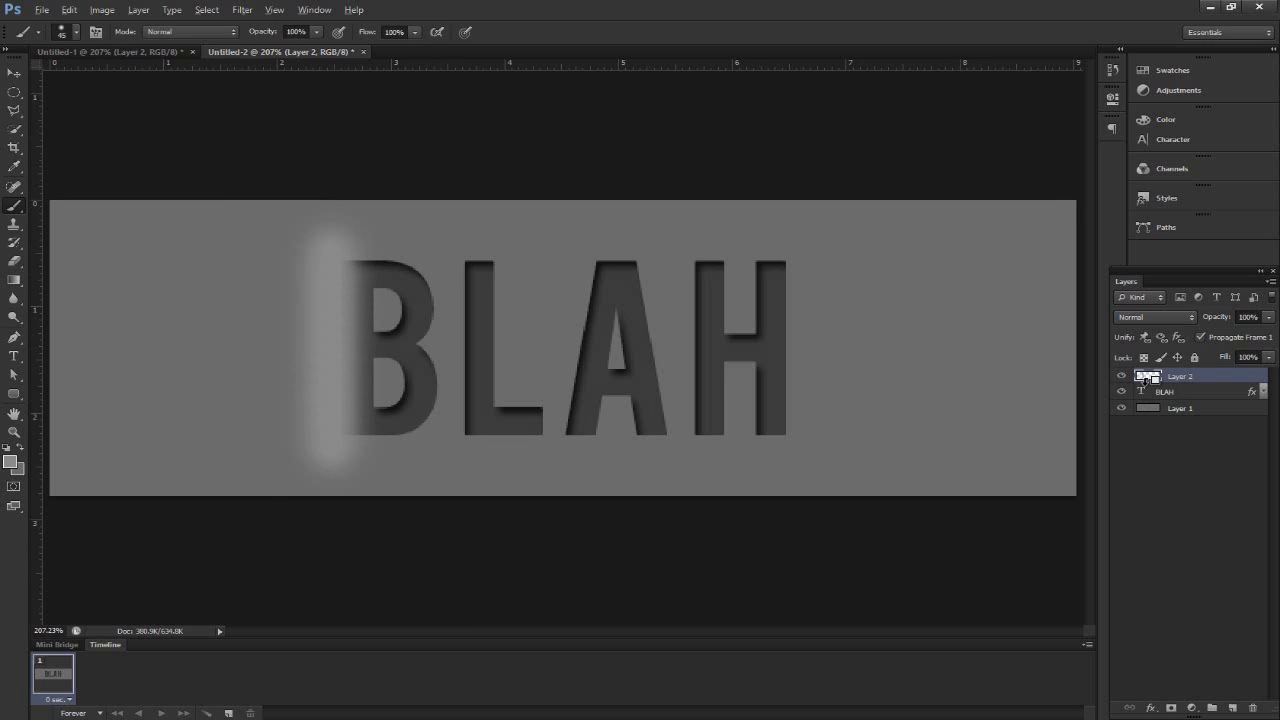
left_click(1145, 390)
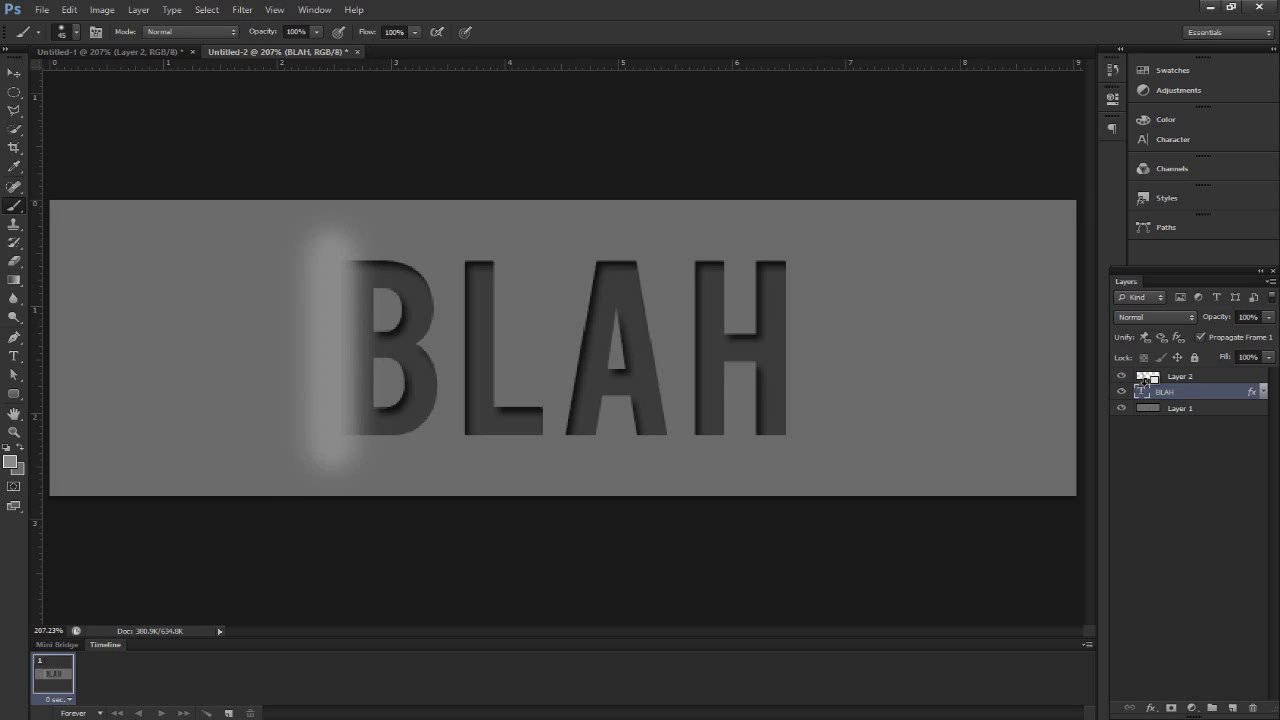
Step: Replace the streak layer with a fresh empty layer clipped to the BLAH letters
left_click(1143, 383, "alt")
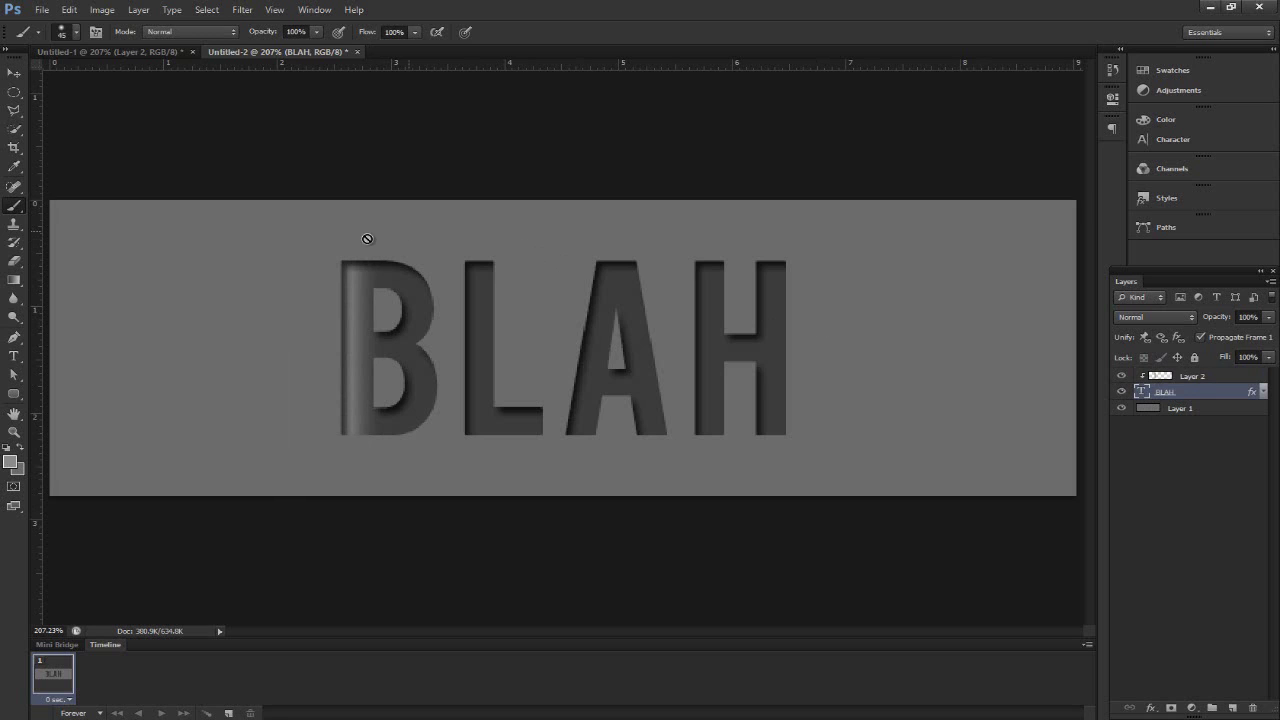
left_click(1188, 377)
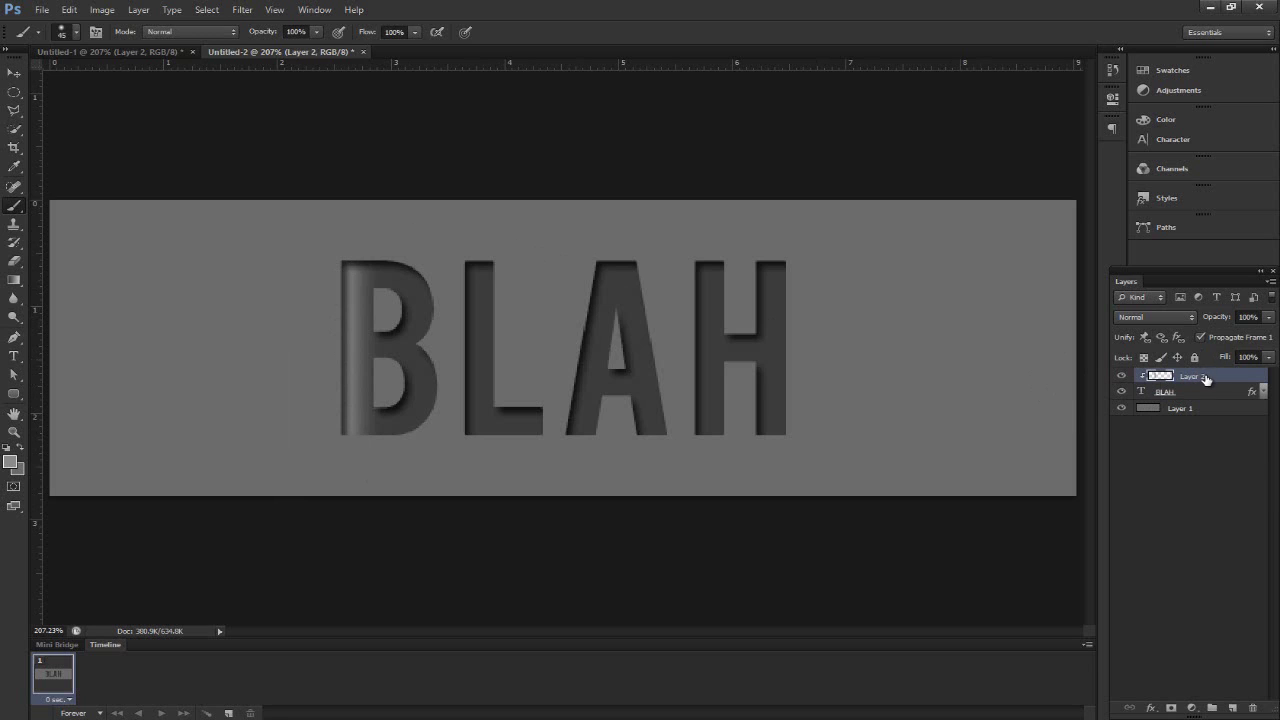
key("Delete")
left_click(1234, 709)
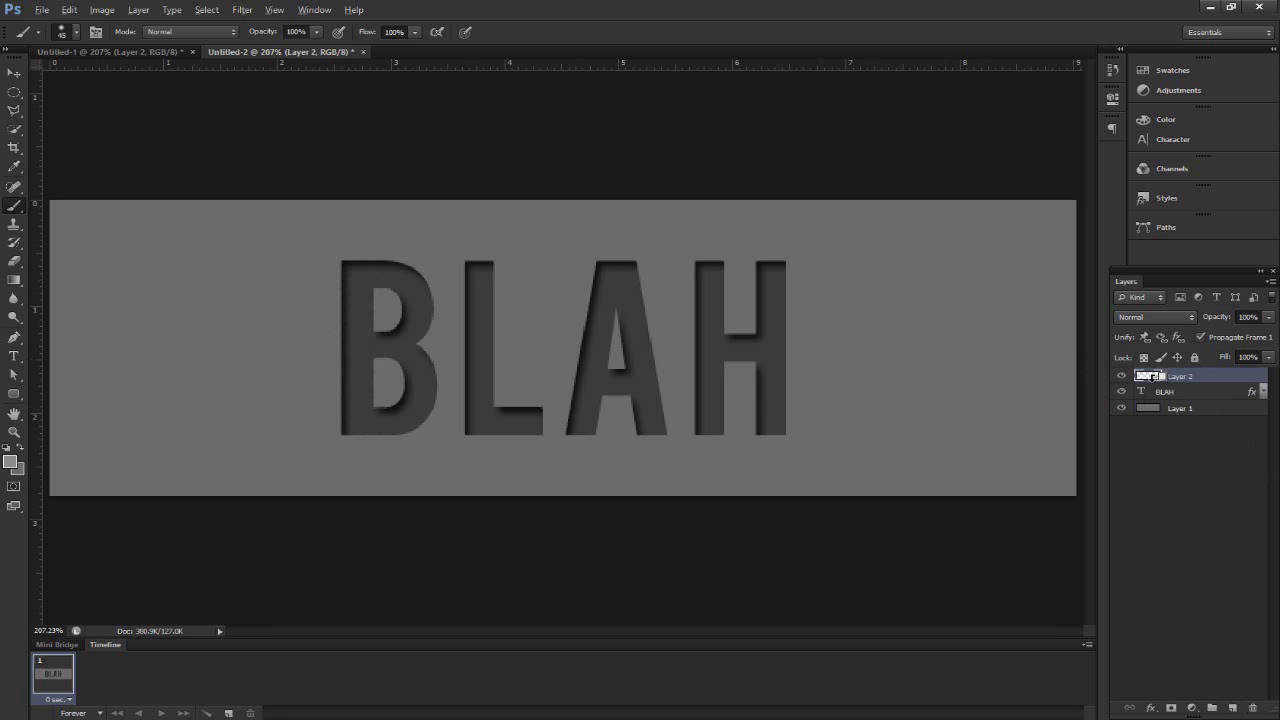
left_click(1150, 383, "alt")
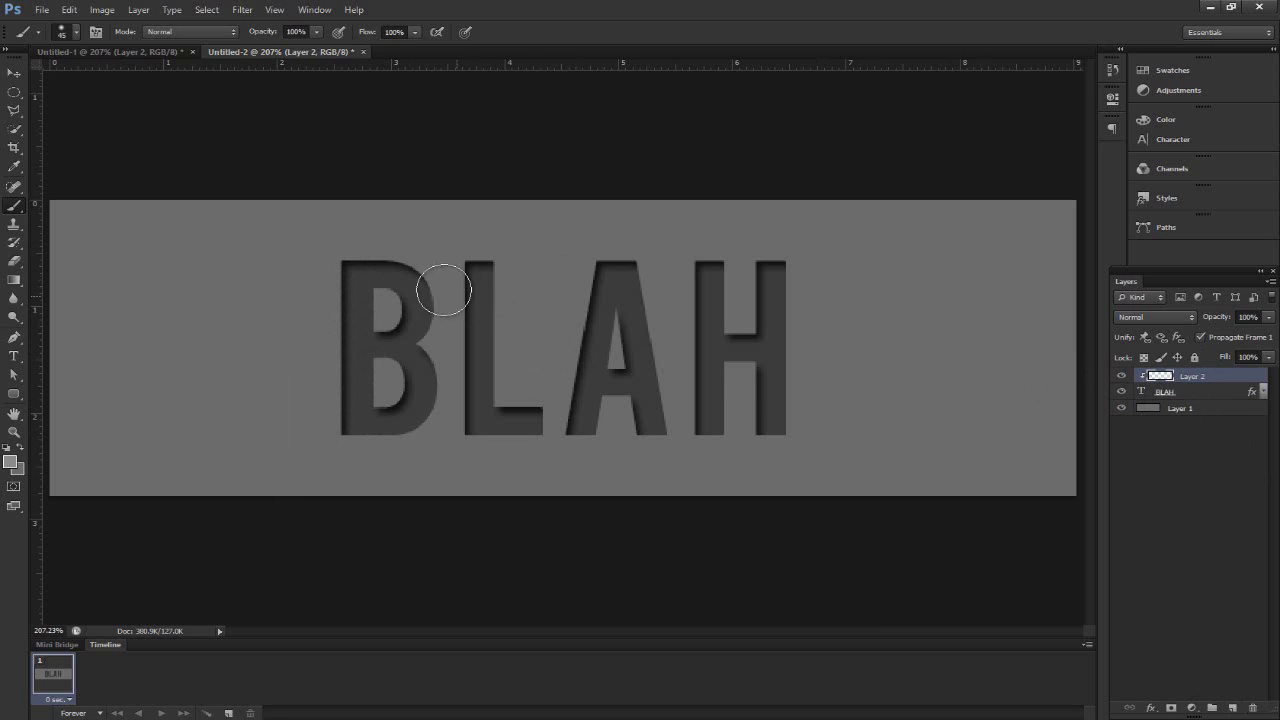
Step: Try several light strokes down the B's left edge, undoing each to compare
left_click_drag(340, 257, 377, 474)
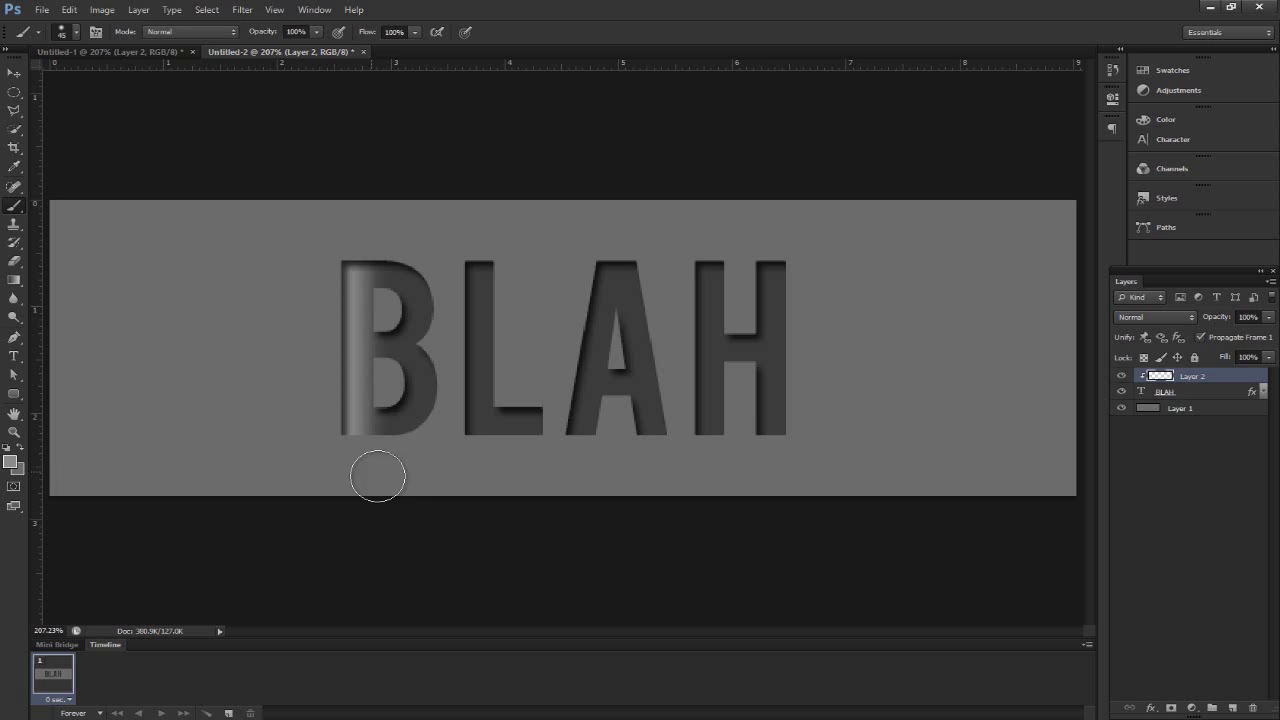
key("ctrl+z")
key("ctrl+z")
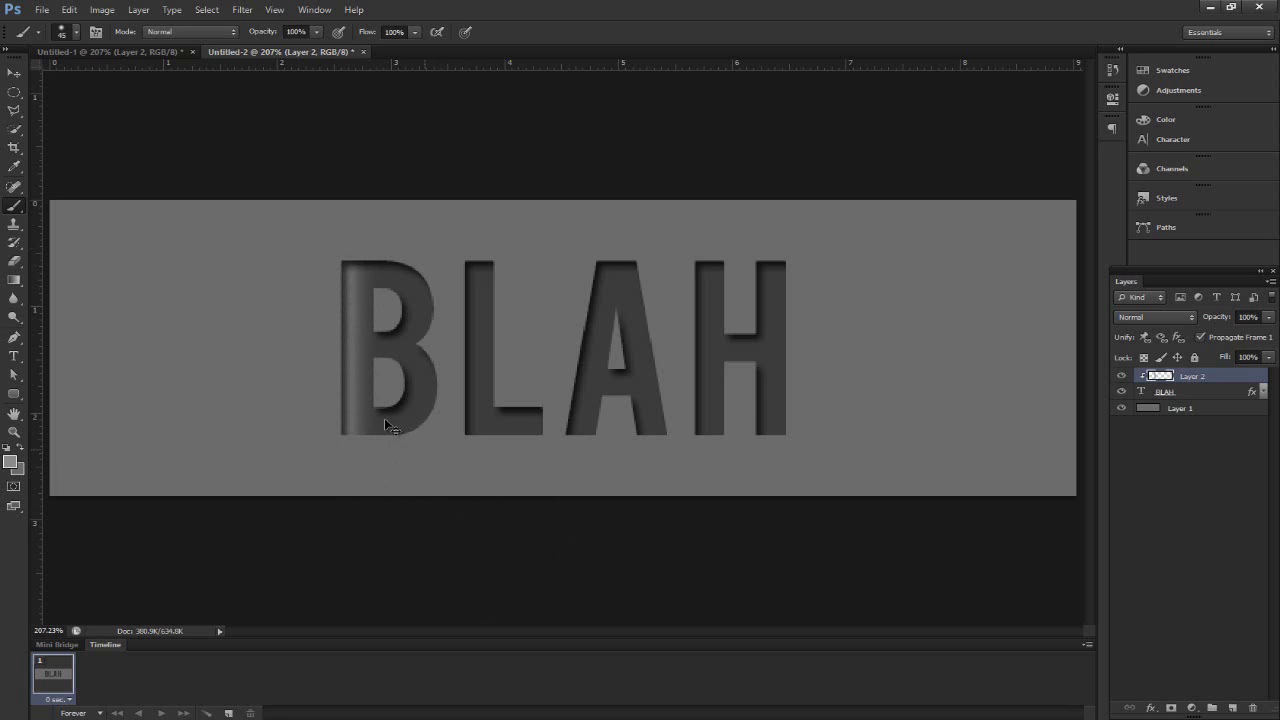
key("ctrl+z")
key("ctrl+z")
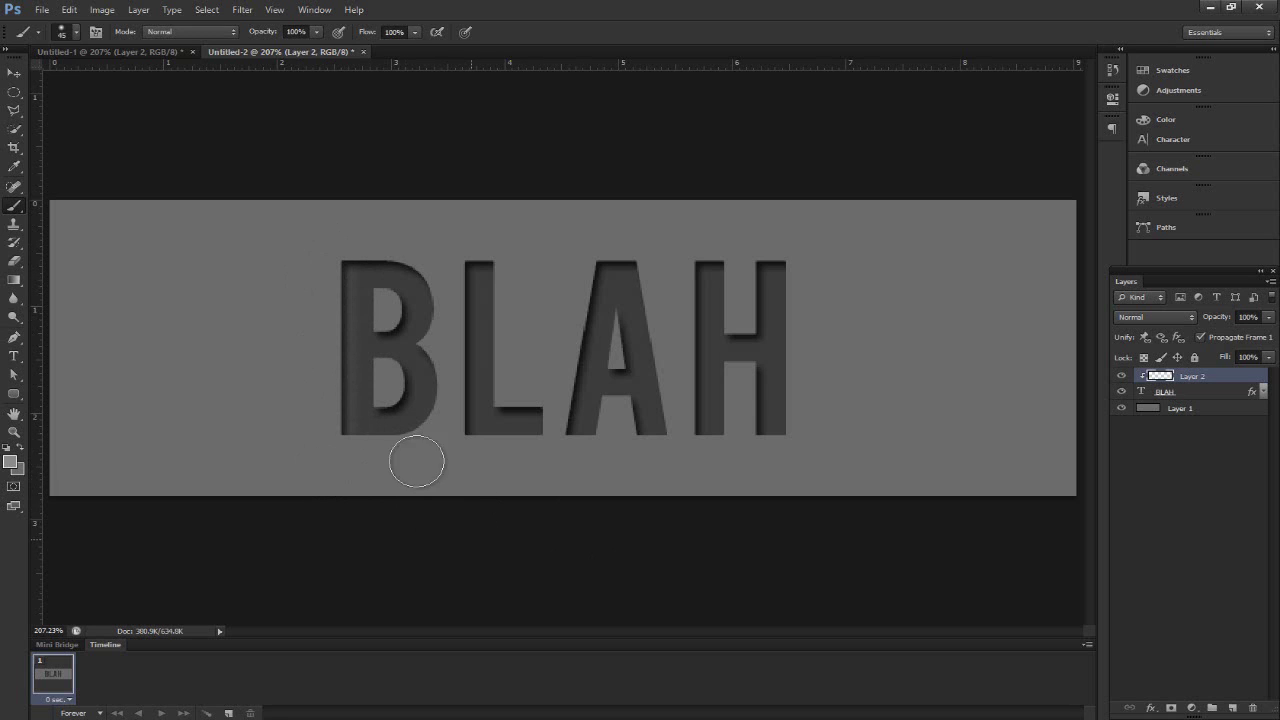
key("ctrl+z")
left_click_drag(349, 257, 360, 443)
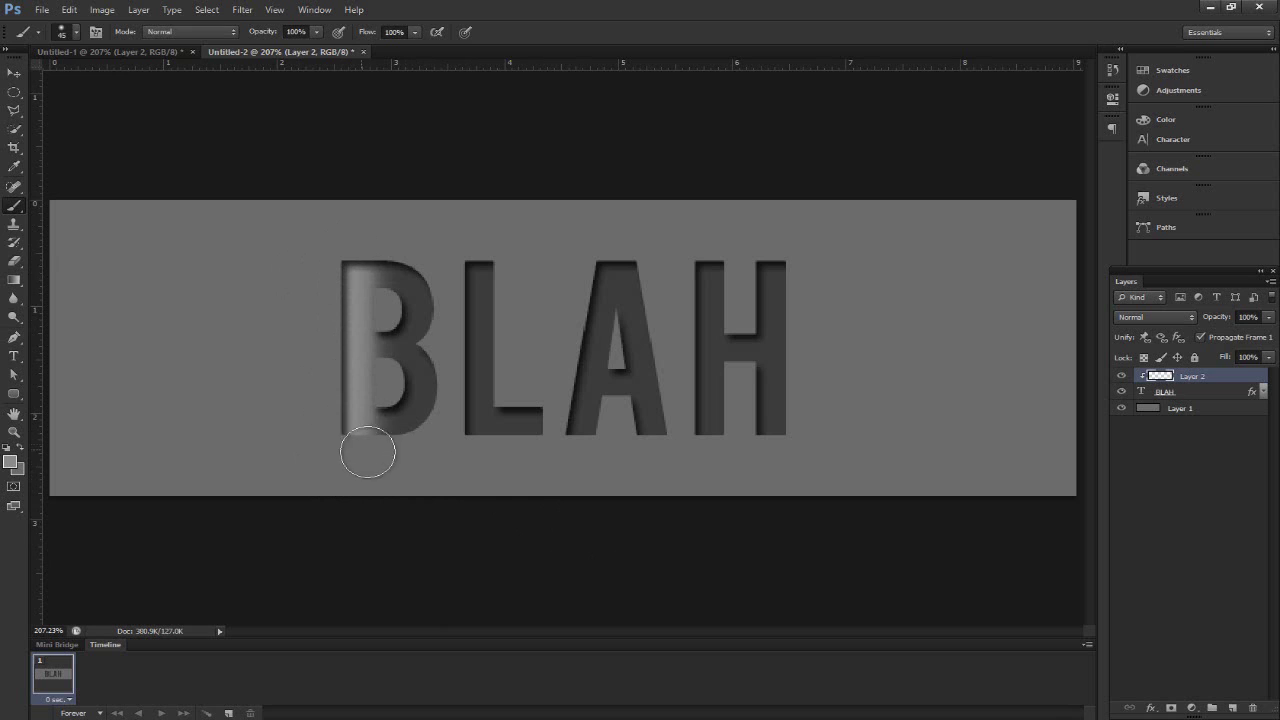
key("ctrl+z")
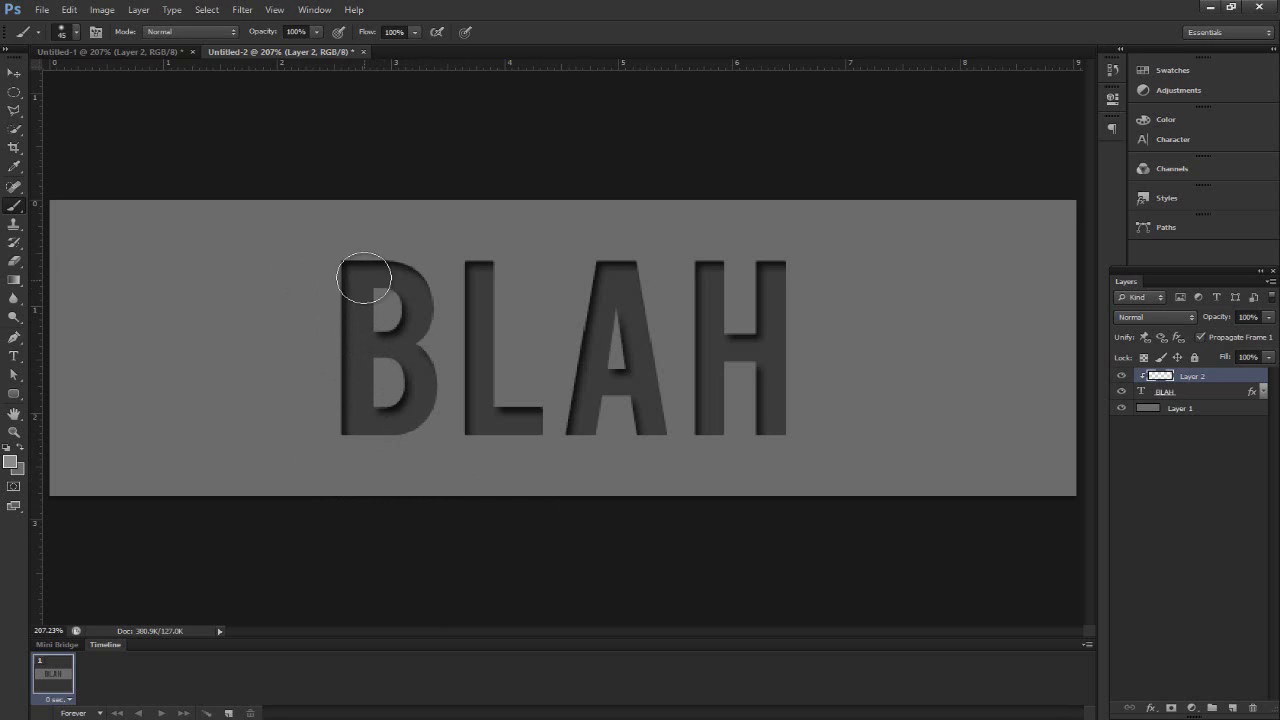
left_click_drag(337, 260, 331, 437)
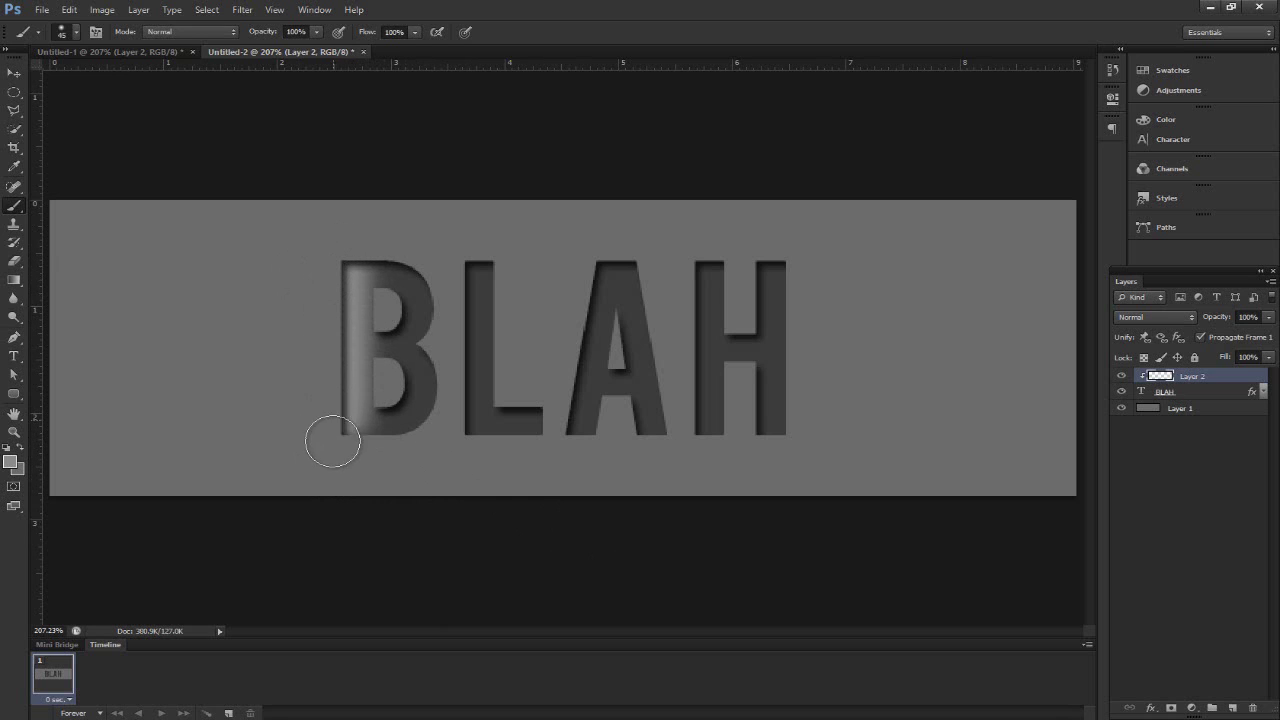
key("ctrl+z")
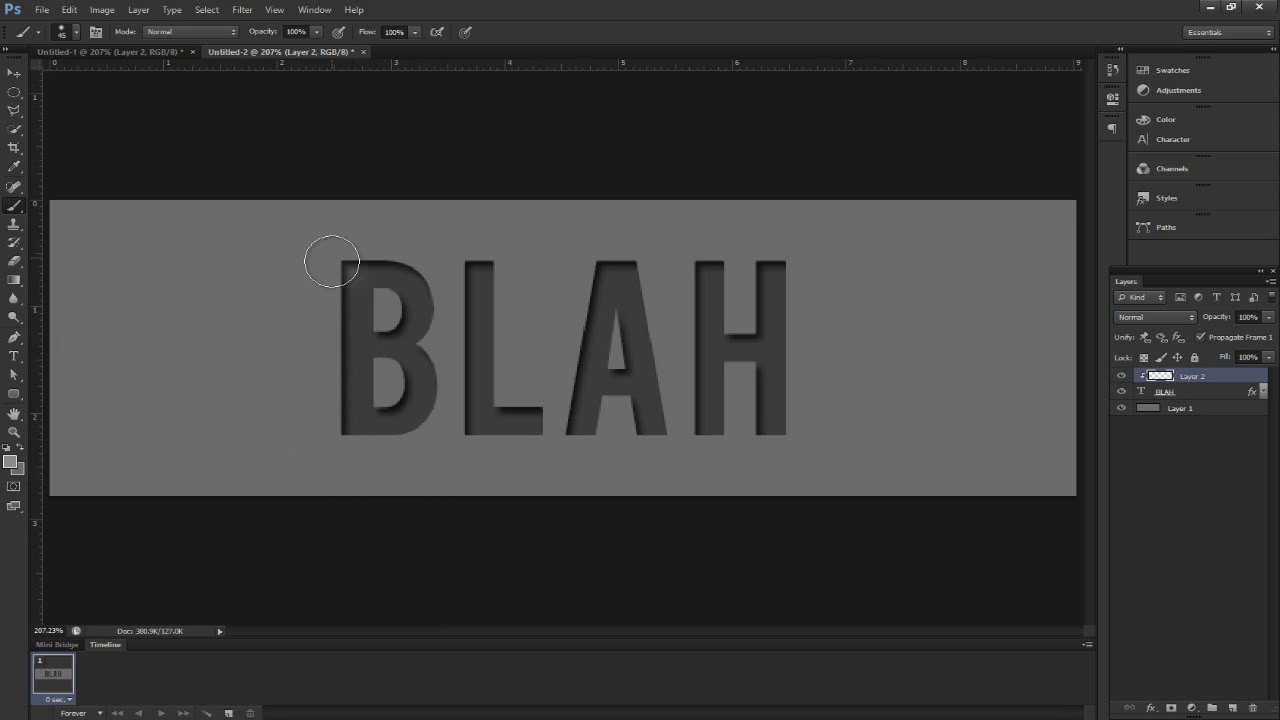
Step: Settle on a soft light highlight stroke running up the B's left edge
left_click_drag(331, 262, 329, 419)
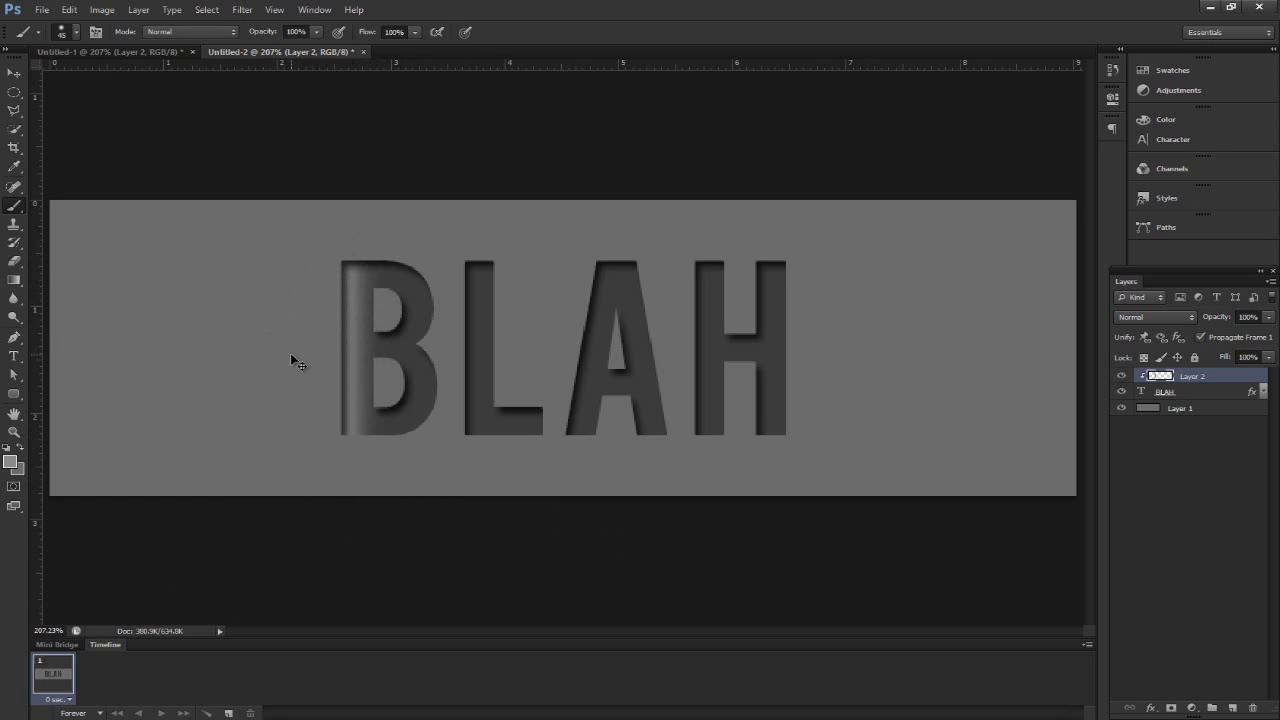
key("ctrl+z")
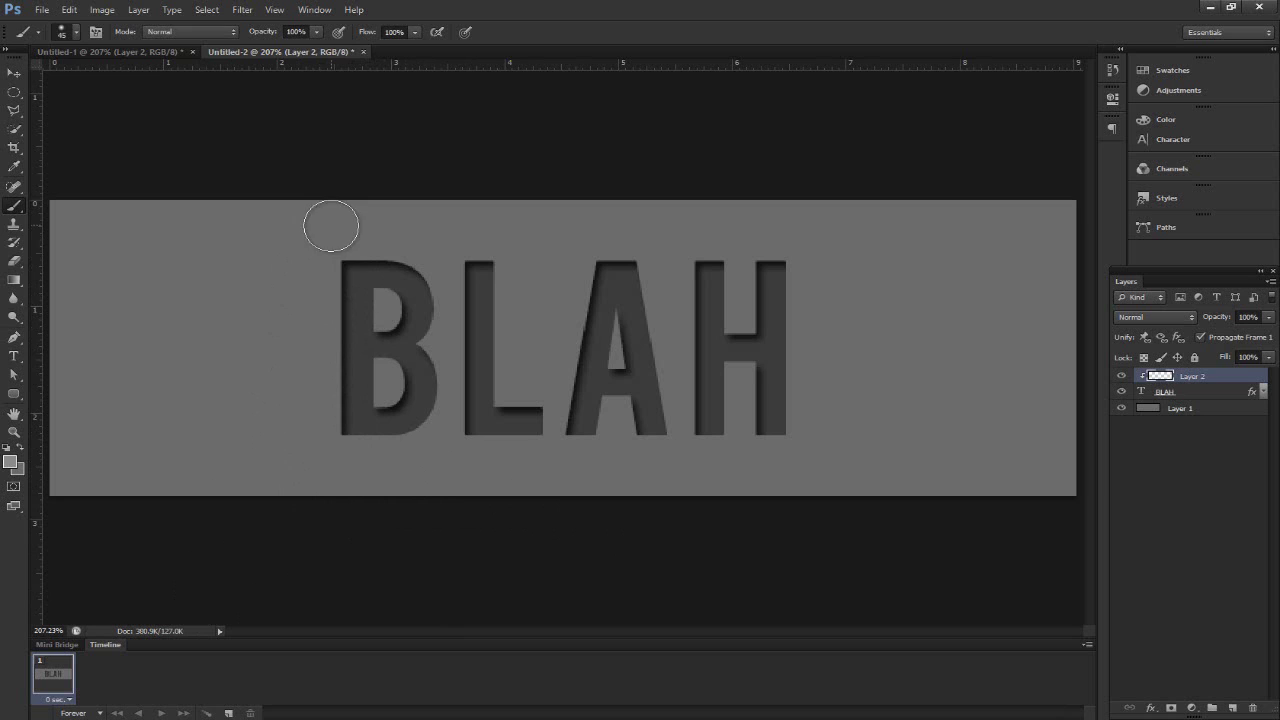
left_click_drag(331, 222, 329, 471)
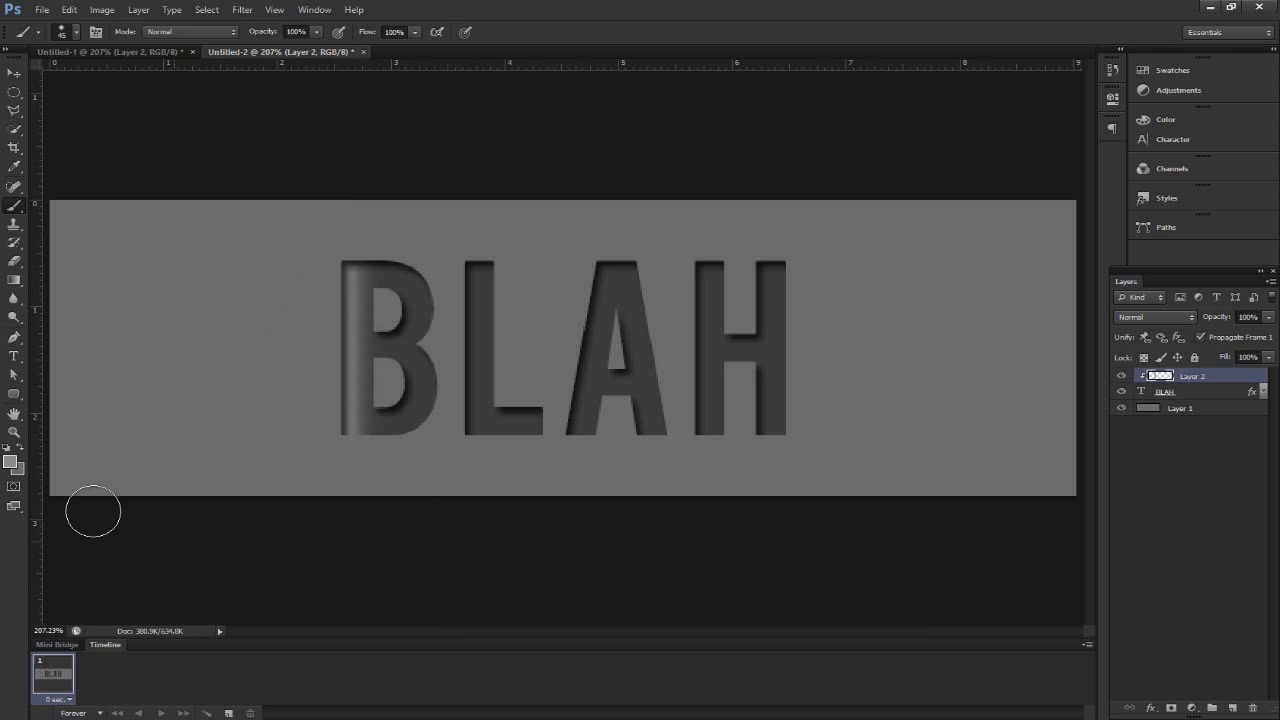
key("ctrl+z")
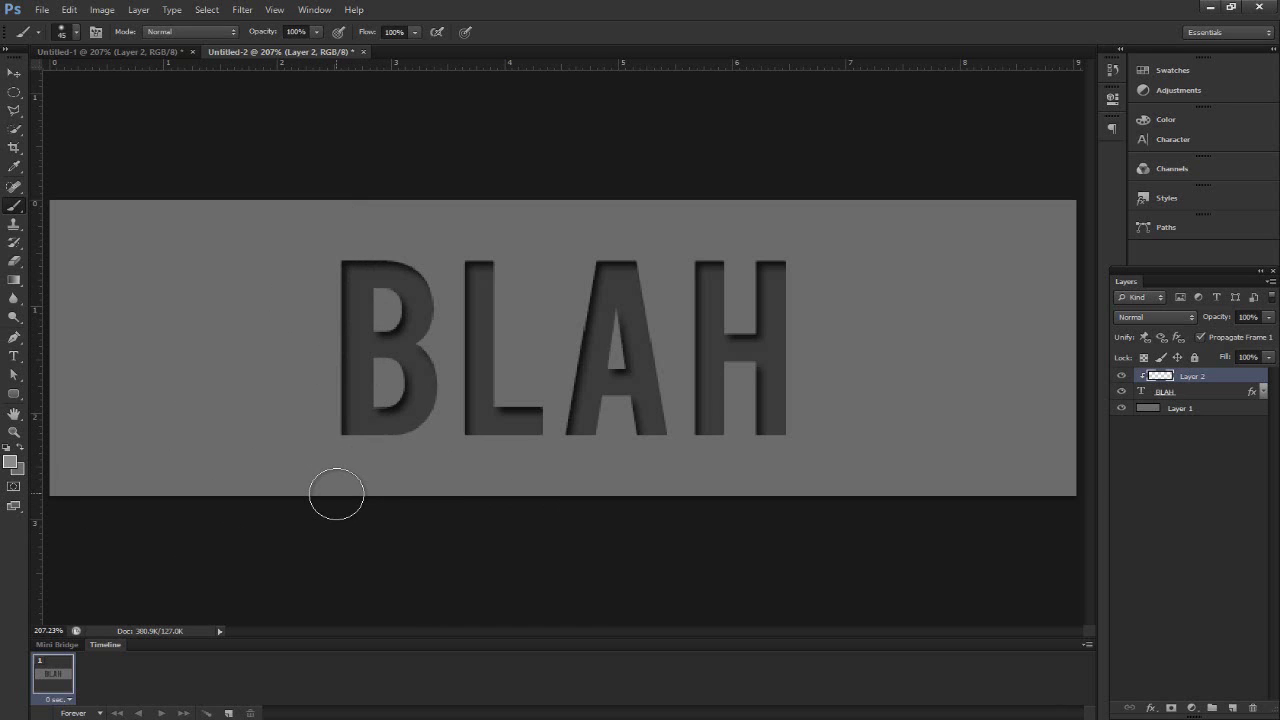
left_click_drag(338, 432, 354, 191)
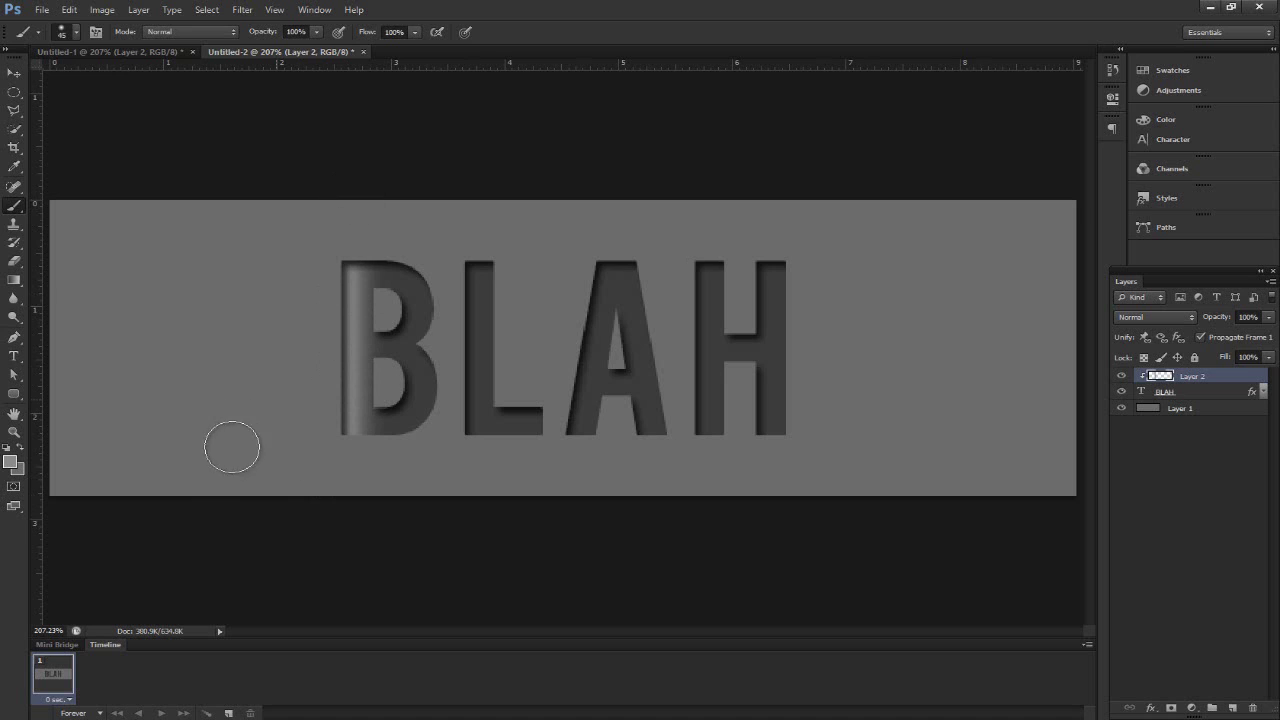
key("ctrl+z")
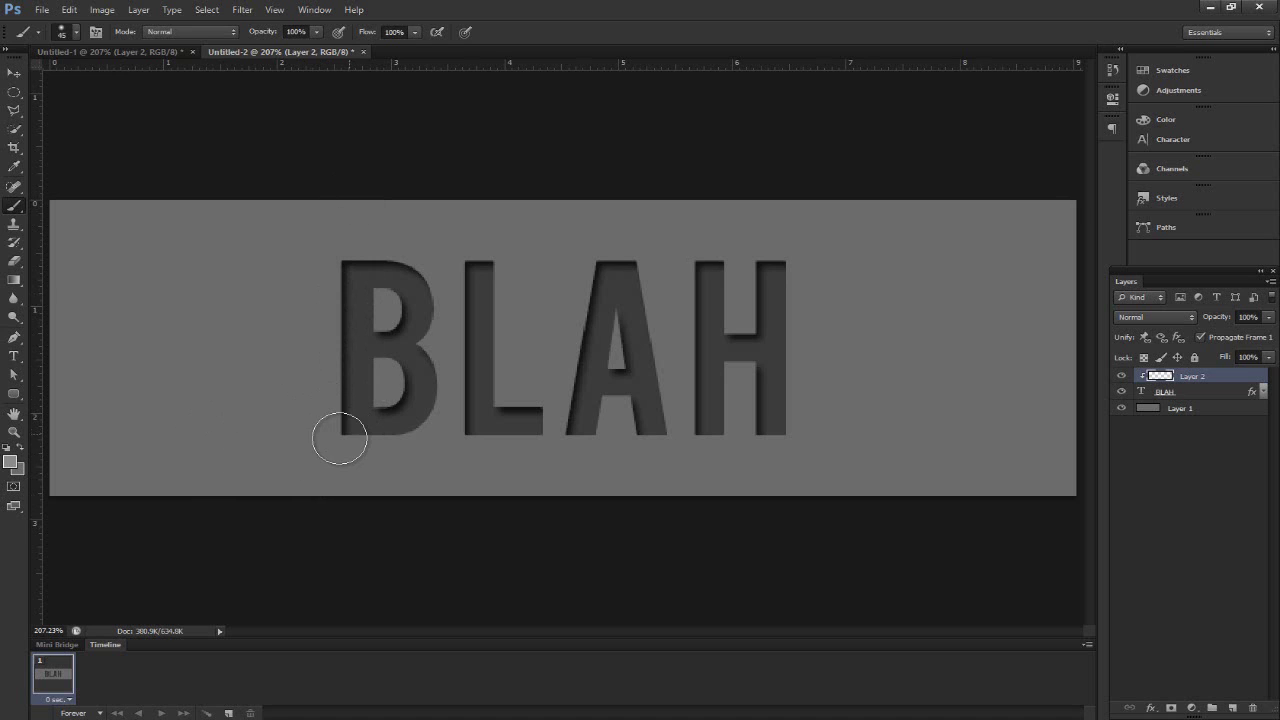
left_click_drag(334, 438, 345, 205)
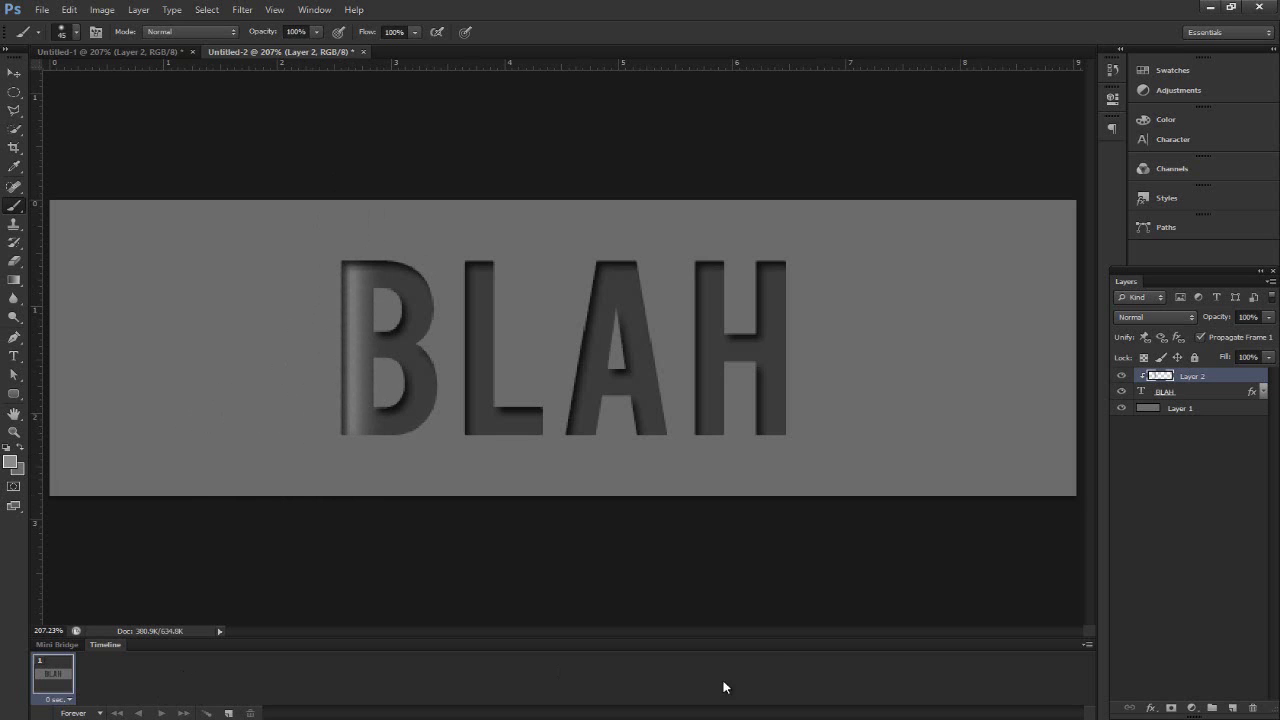
Step: In Layer Style, switch the BLAH Inner Shadow blend mode from Multiply to Overlay
double_click(1248, 394)
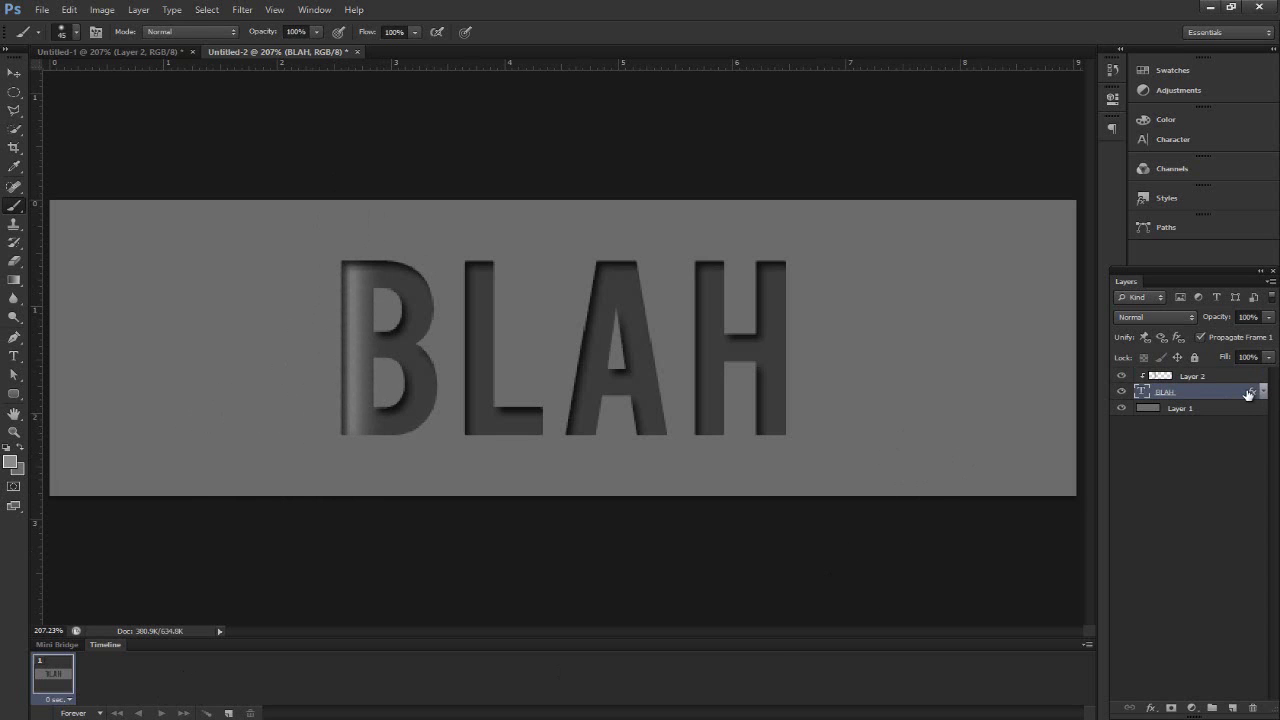
left_click(325, 334)
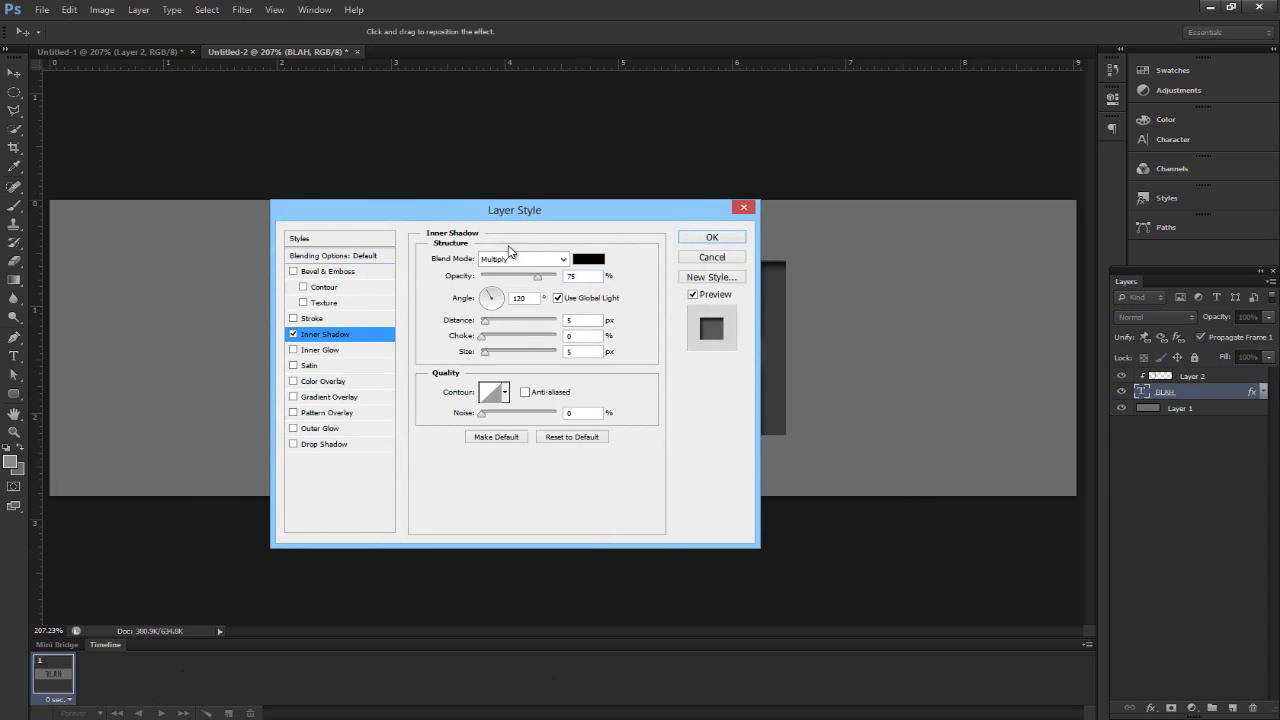
left_click_drag(578, 206, 951, 223)
left_click(933, 279)
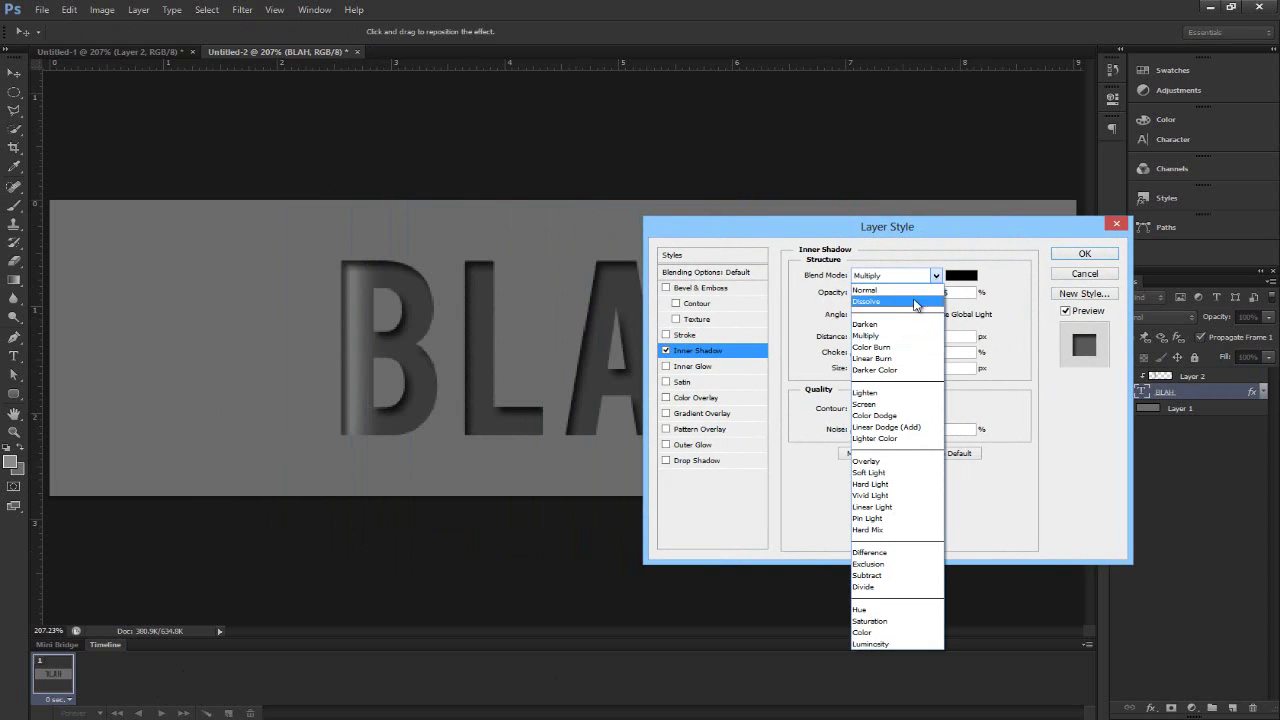
left_click(902, 292)
left_click(936, 276)
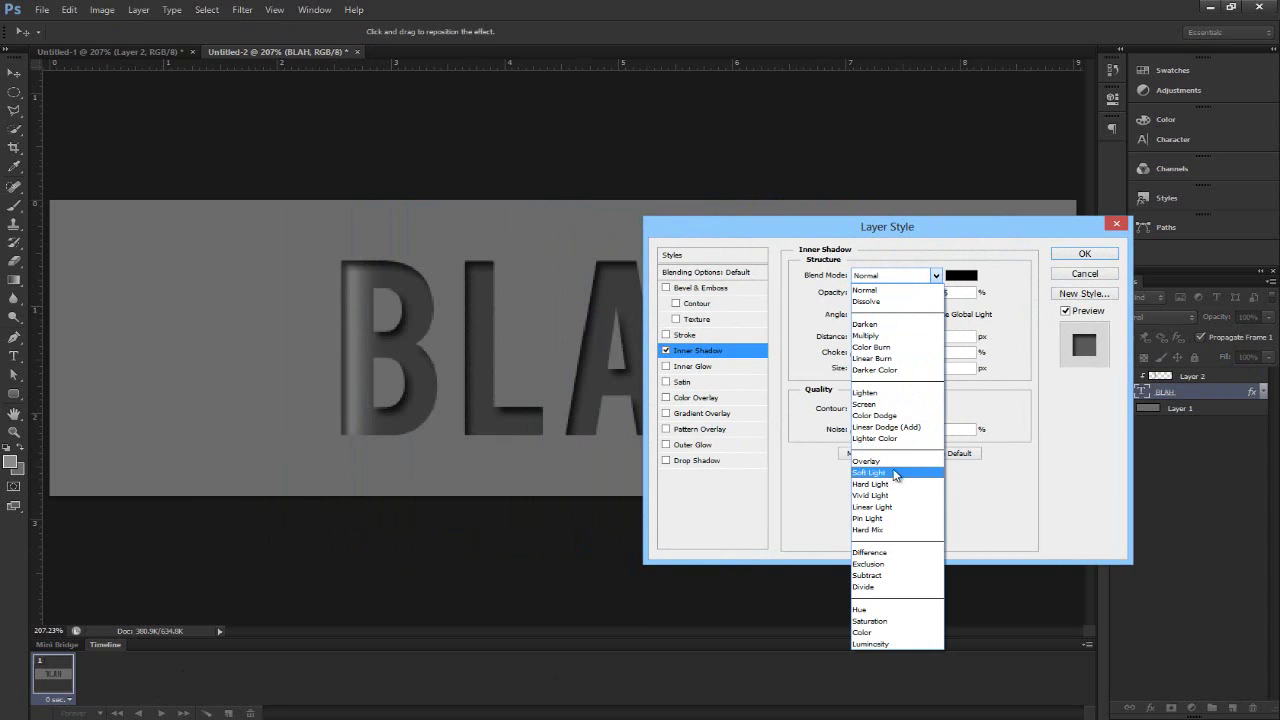
left_click(886, 461)
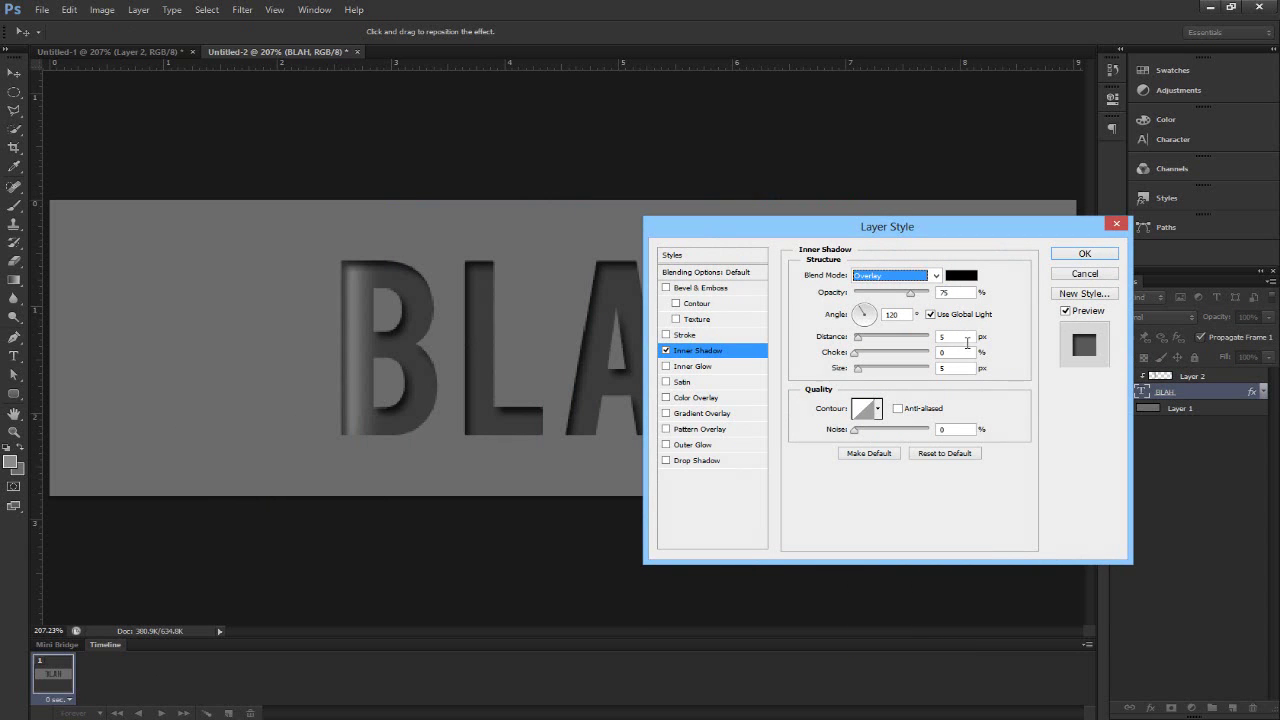
left_click(1092, 256)
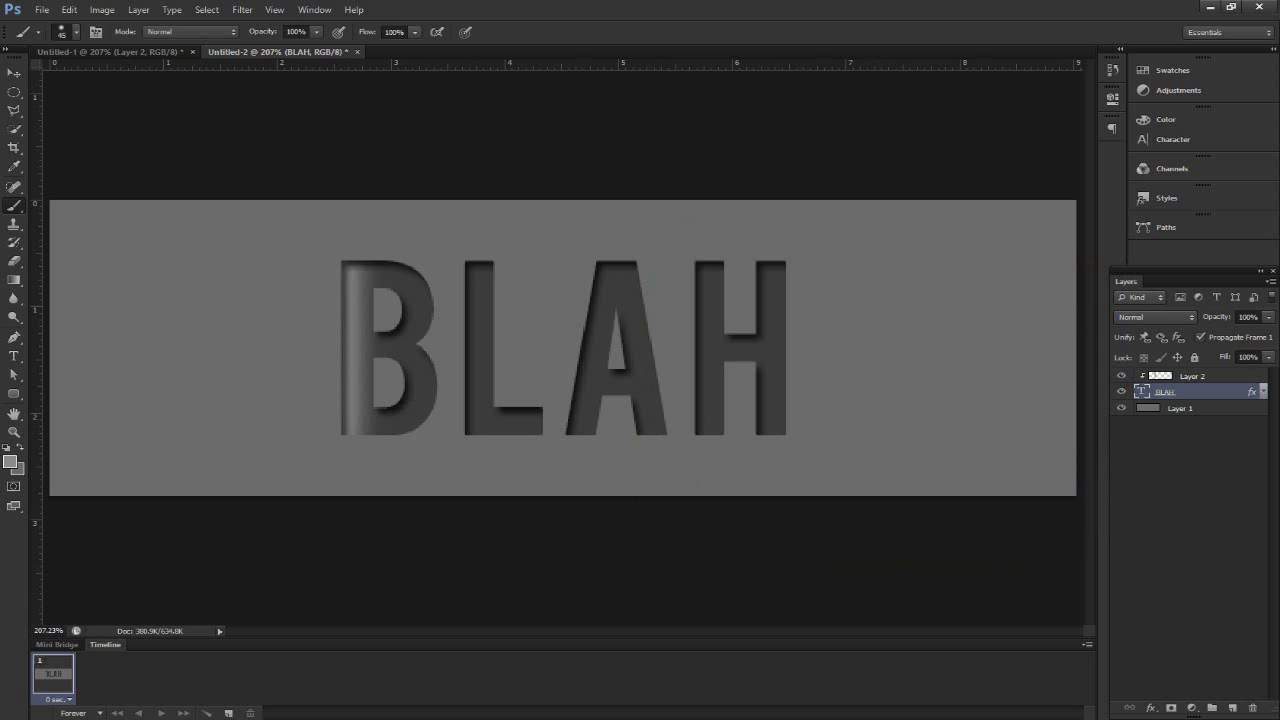
Step: Set frame 1's delay to No delay, duplicate it as frame 2, and select Layer 2
left_click(68, 701)
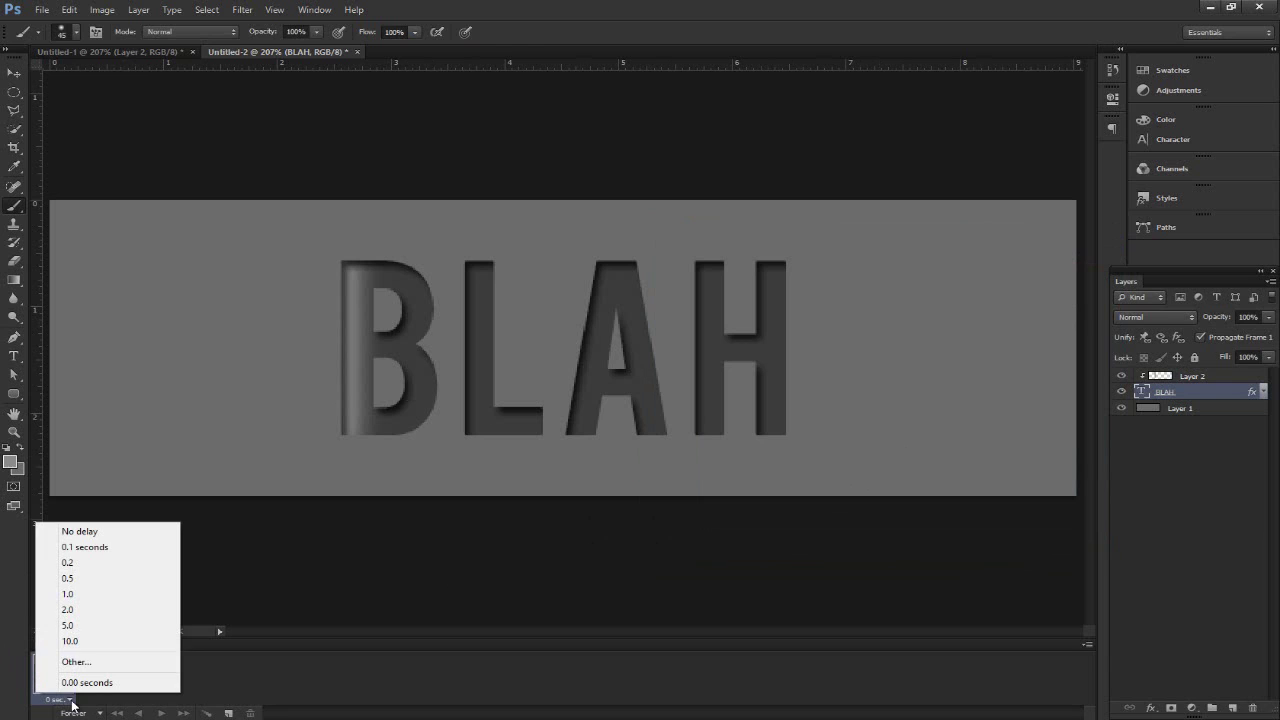
left_click(85, 531)
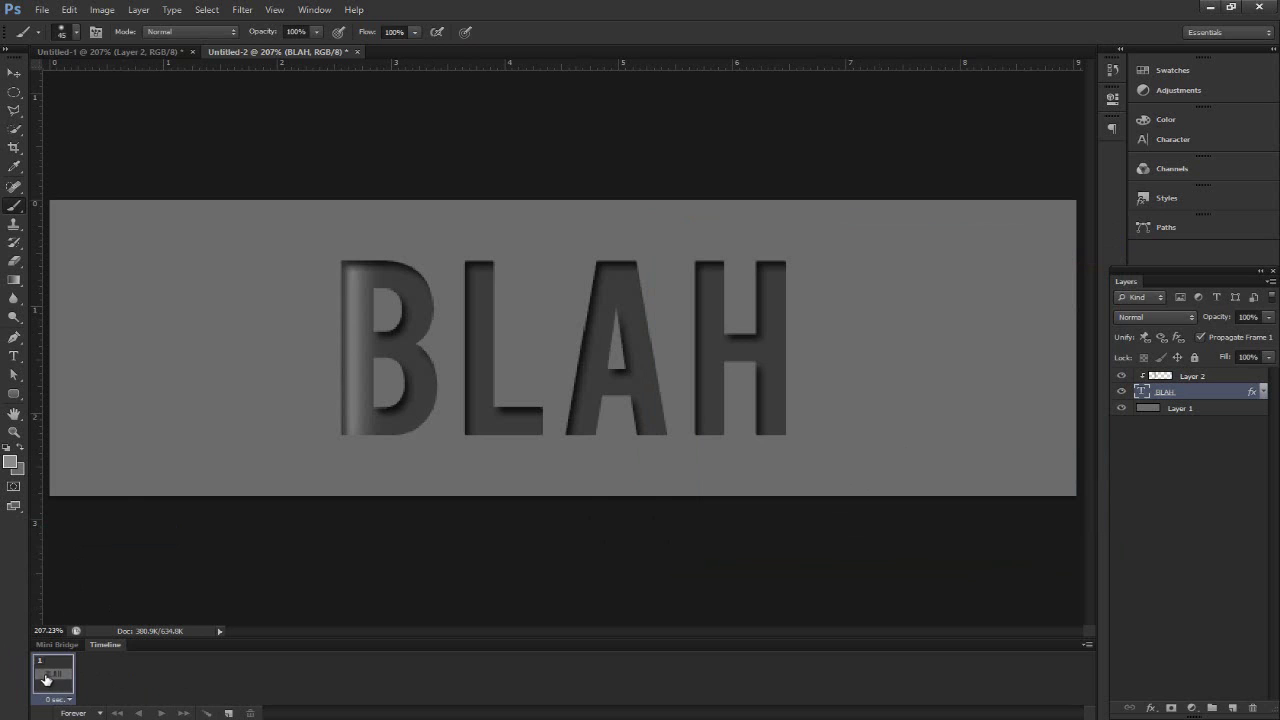
left_click(230, 714)
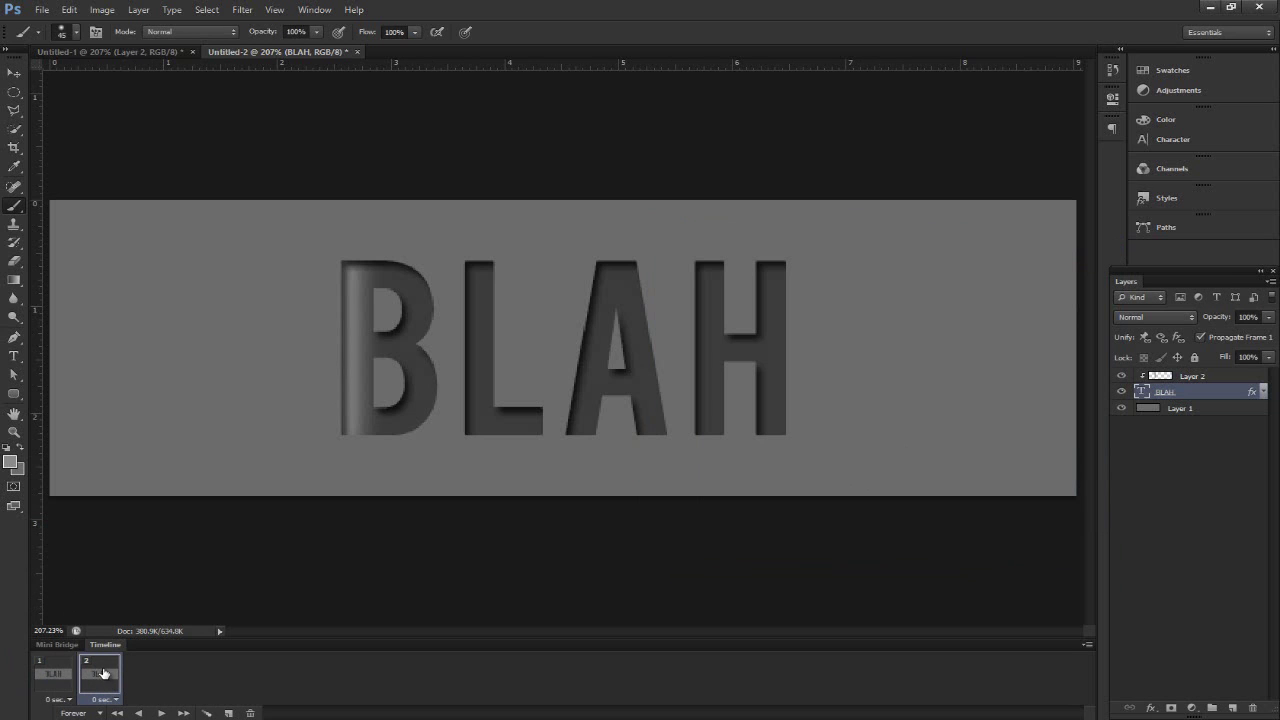
left_click(1194, 377)
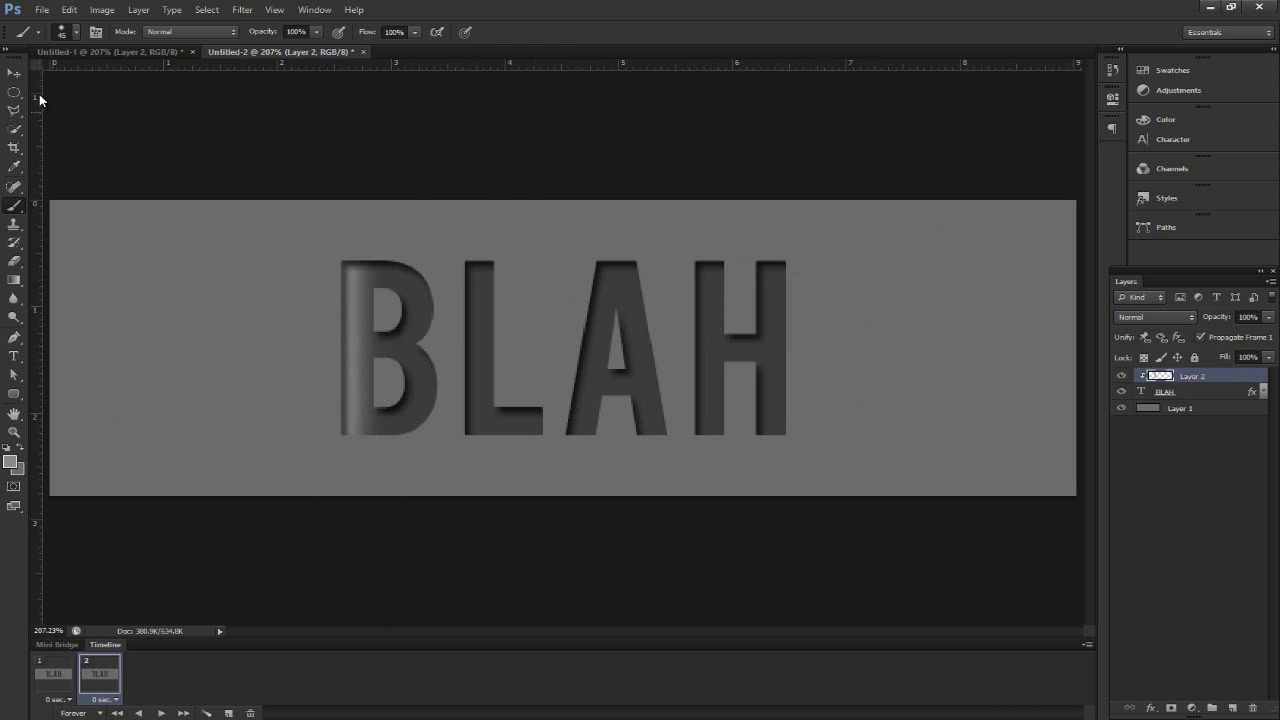
Step: Rename Layer 2 to Gloss Layer
left_click(14, 73)
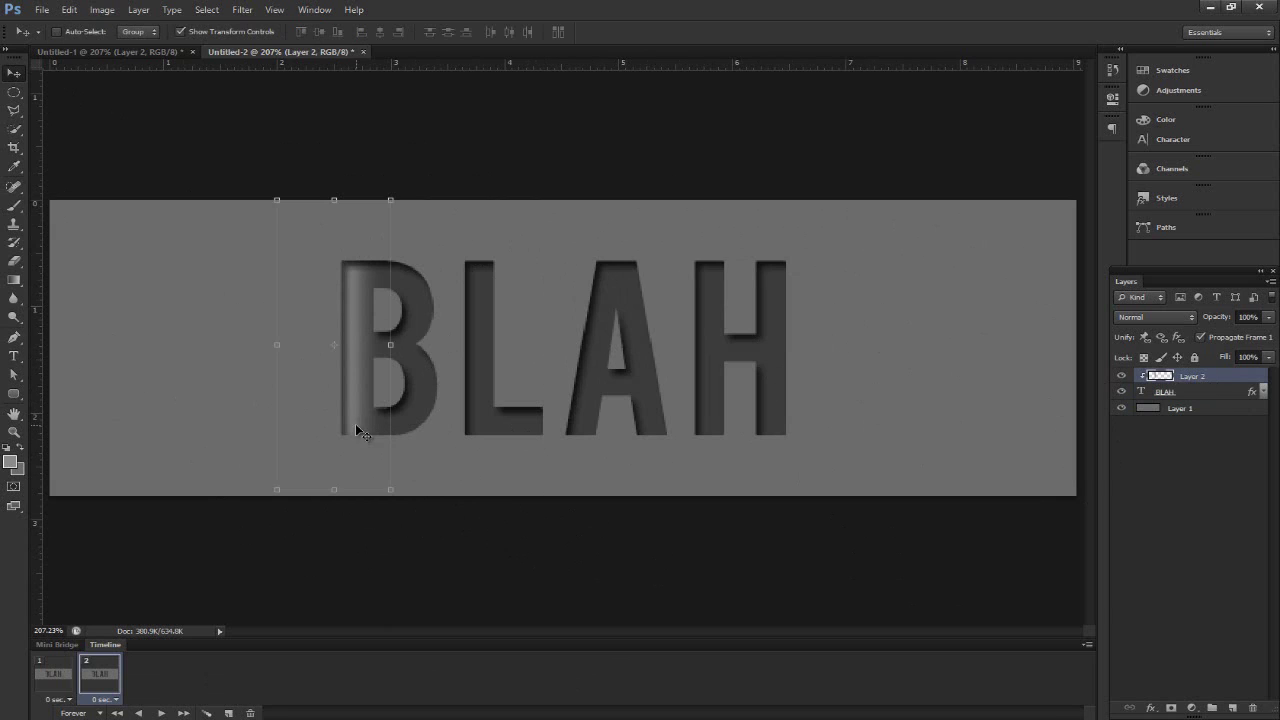
double_click(1193, 376)
type("Gloss")
key("Return")
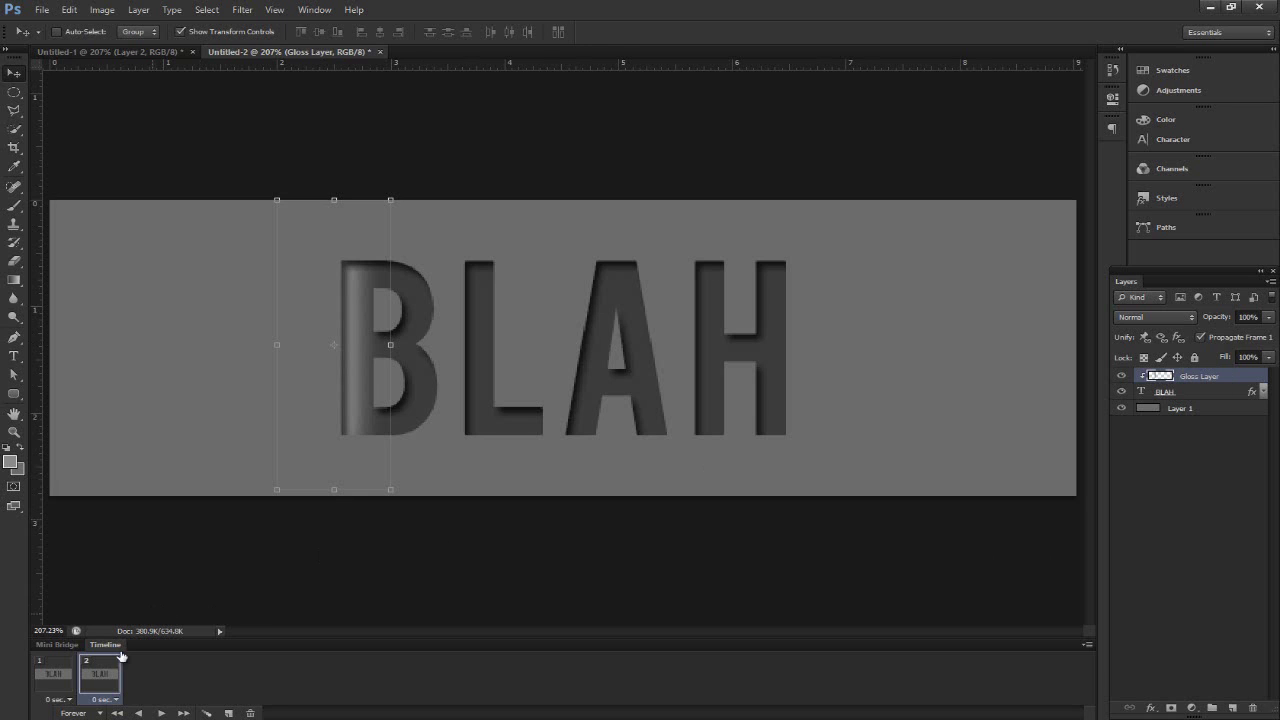
Step: In frame 2, move the gloss highlight past the H, compare frames, then select both
left_click(57, 680)
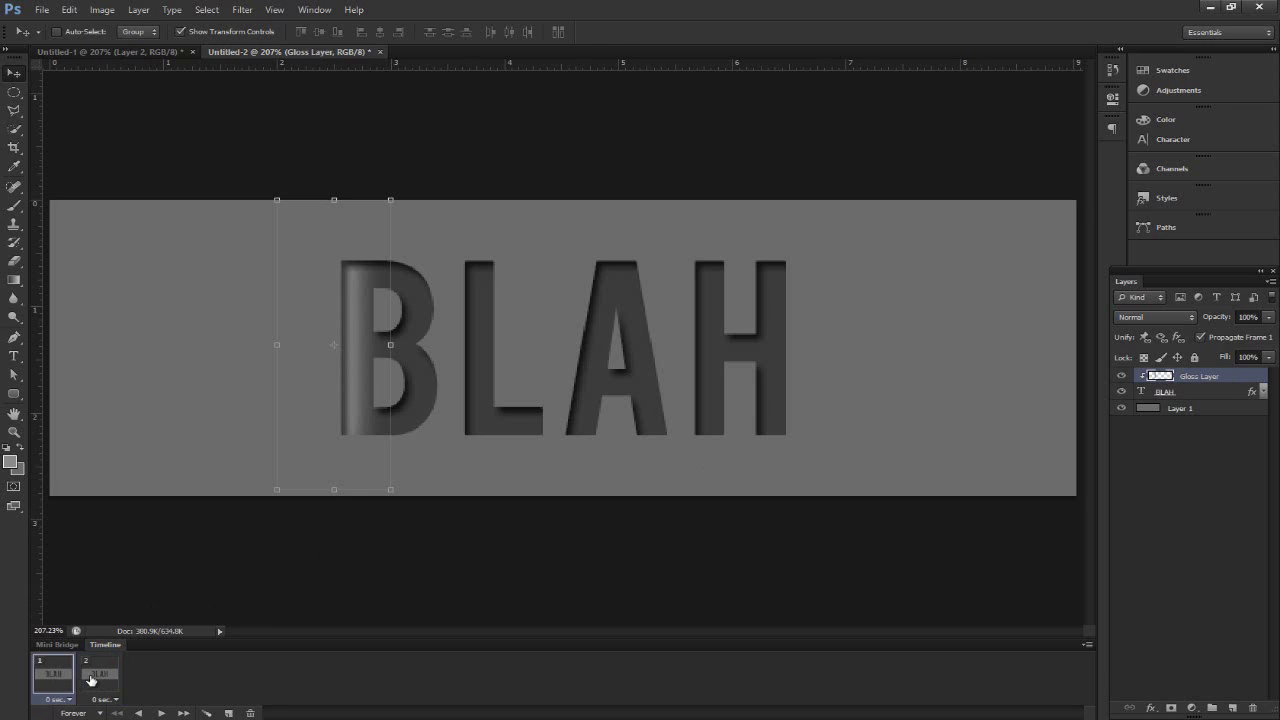
left_click(91, 678)
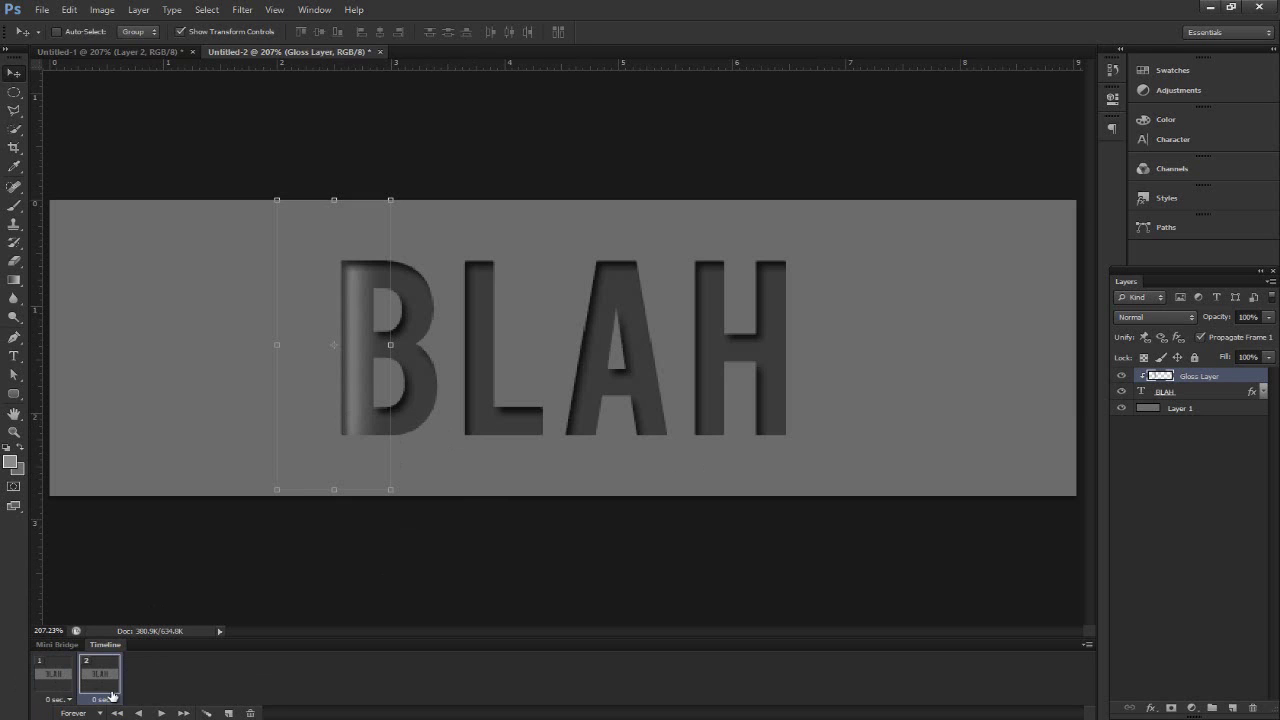
left_click_drag(352, 410, 854, 419)
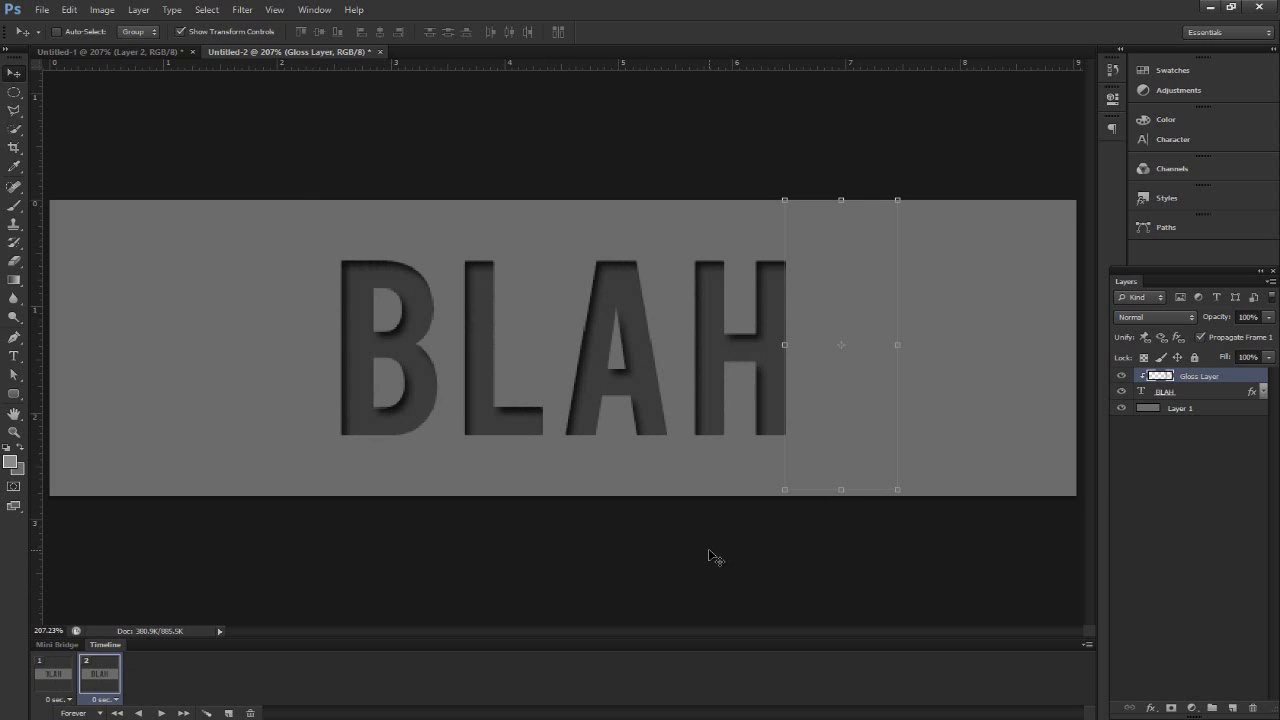
left_click(59, 677)
left_click(92, 678)
left_click(60, 678)
left_click(92, 680)
left_click(54, 677)
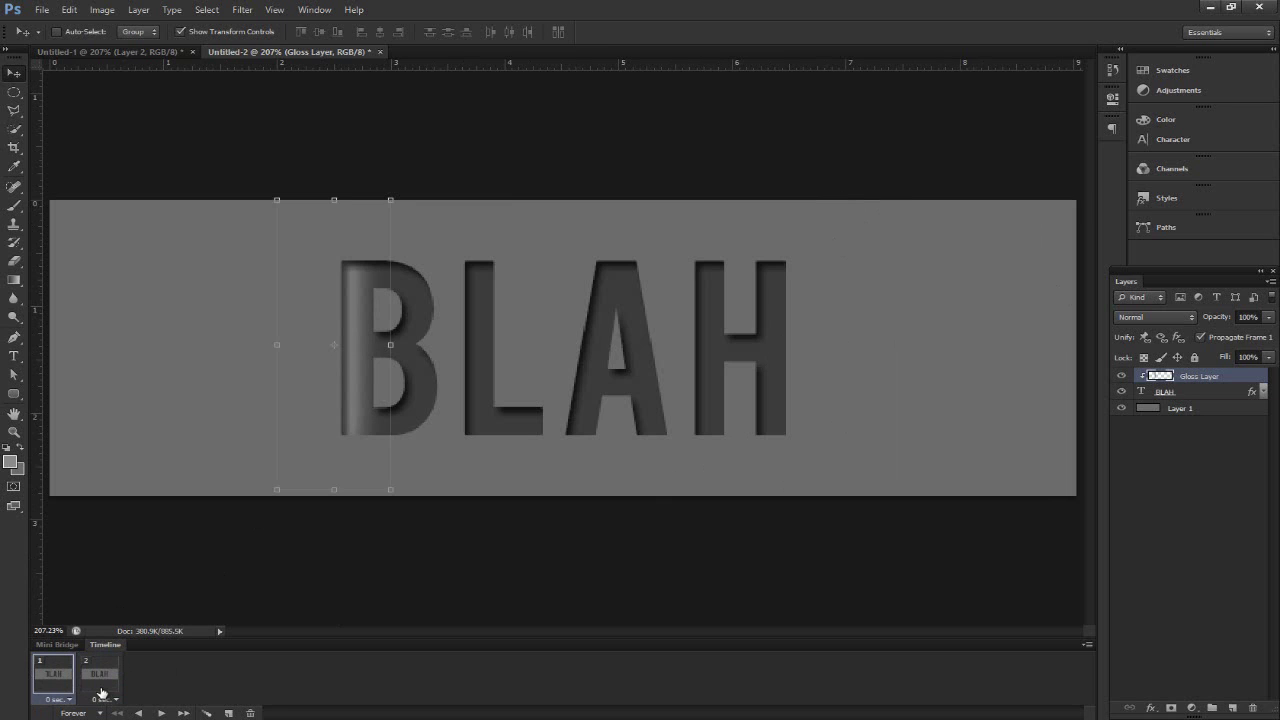
left_click(101, 693, "shift")
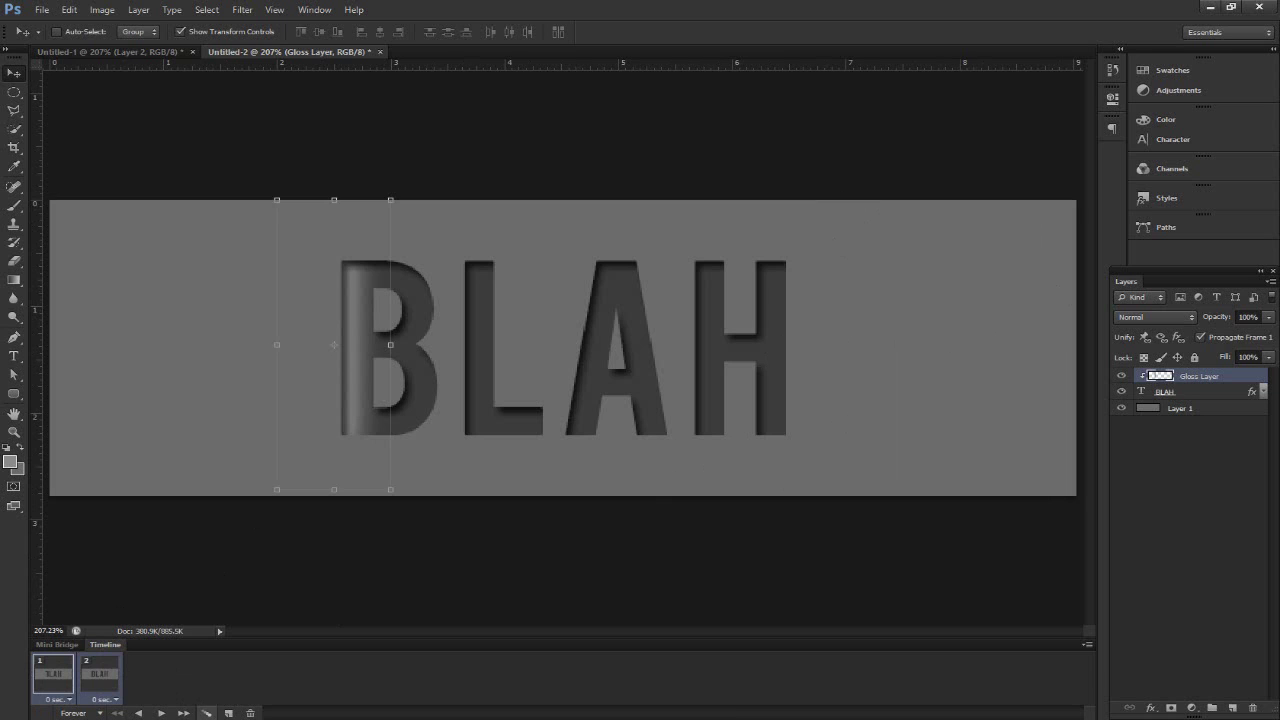
Step: Tween the two frames with 40 added frames, all layers, position, opacity and effects
left_click(207, 713)
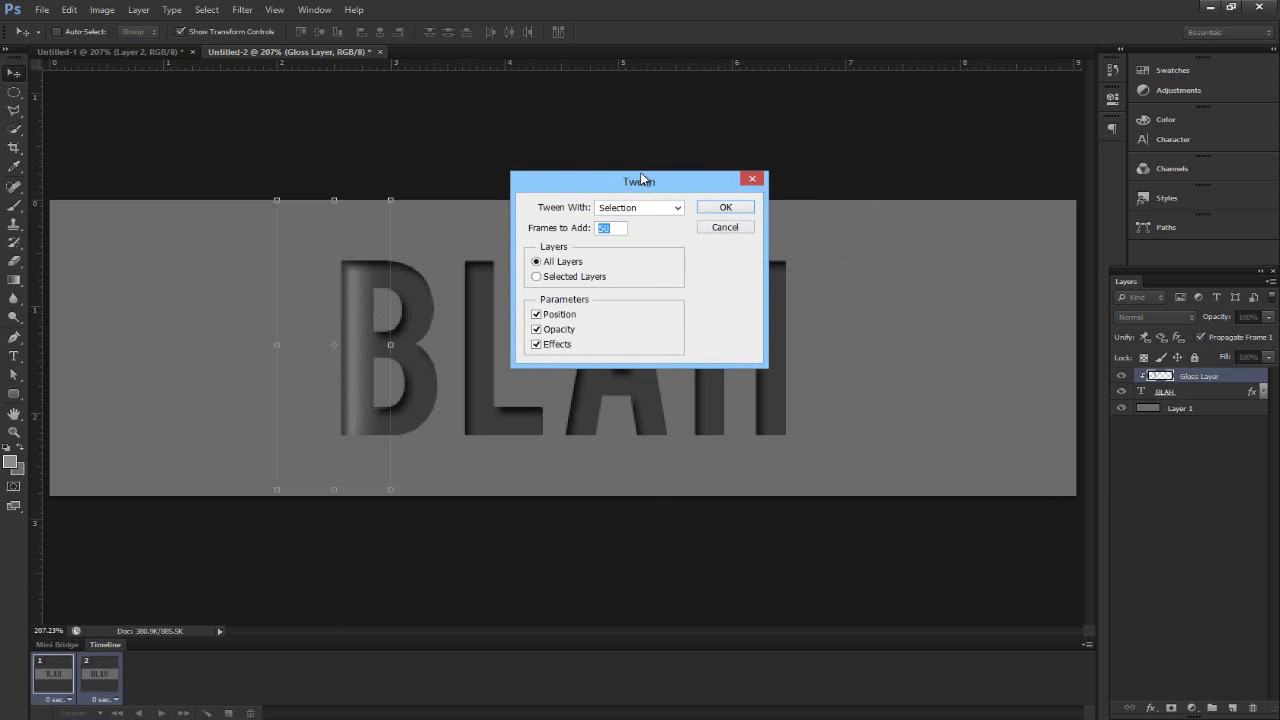
left_click_drag(675, 192, 576, 294)
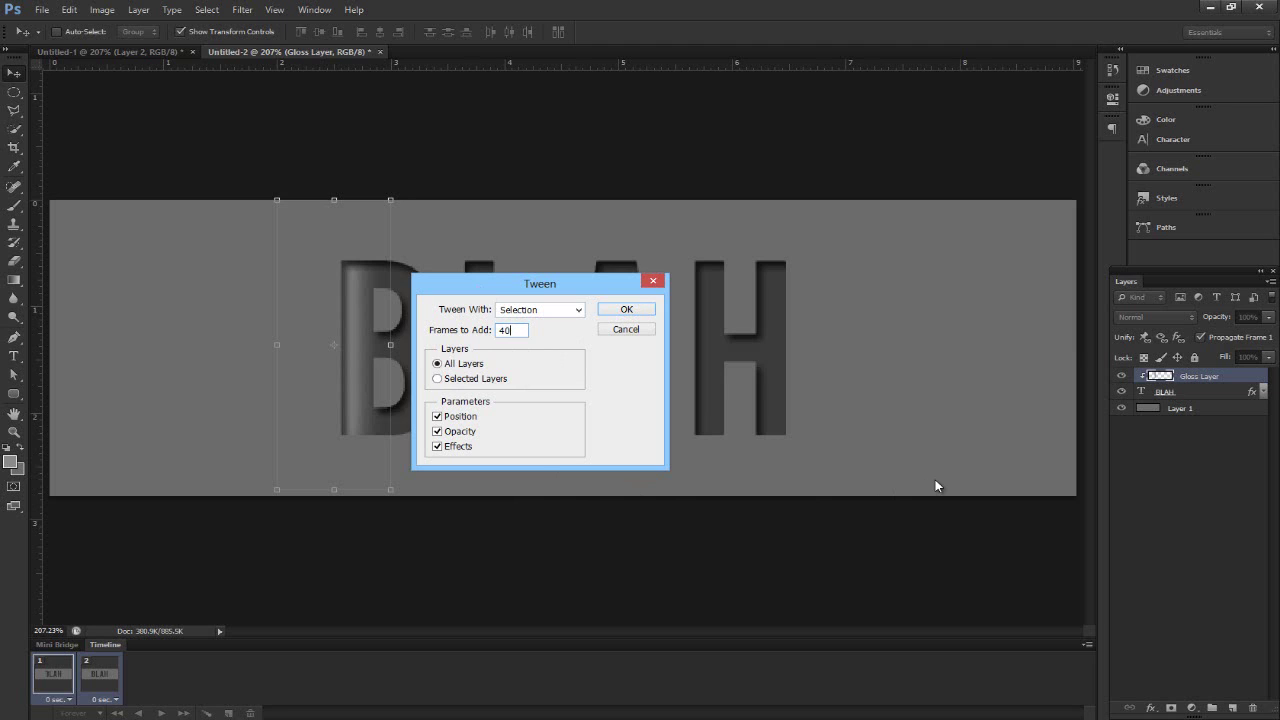
left_click(626, 310)
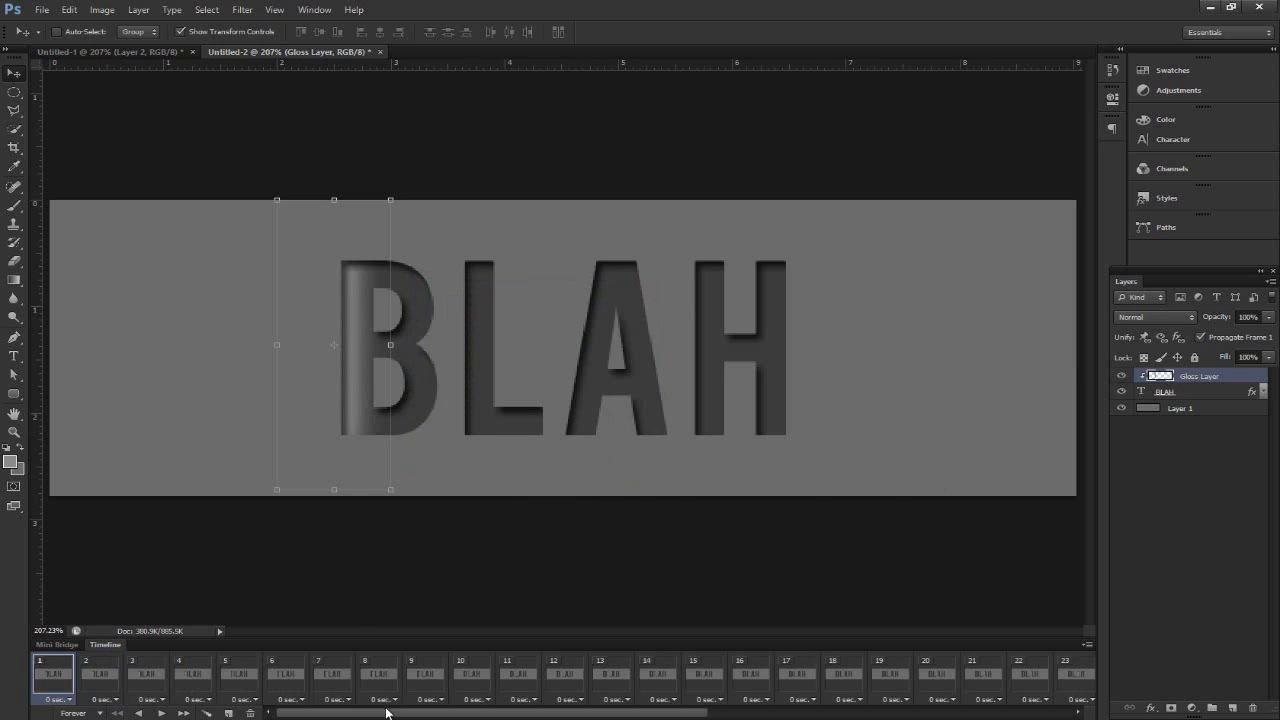
Step: Check frame 42, play the full gloss sweep, then stop and select frame 42
left_click_drag(403, 716, 765, 716)
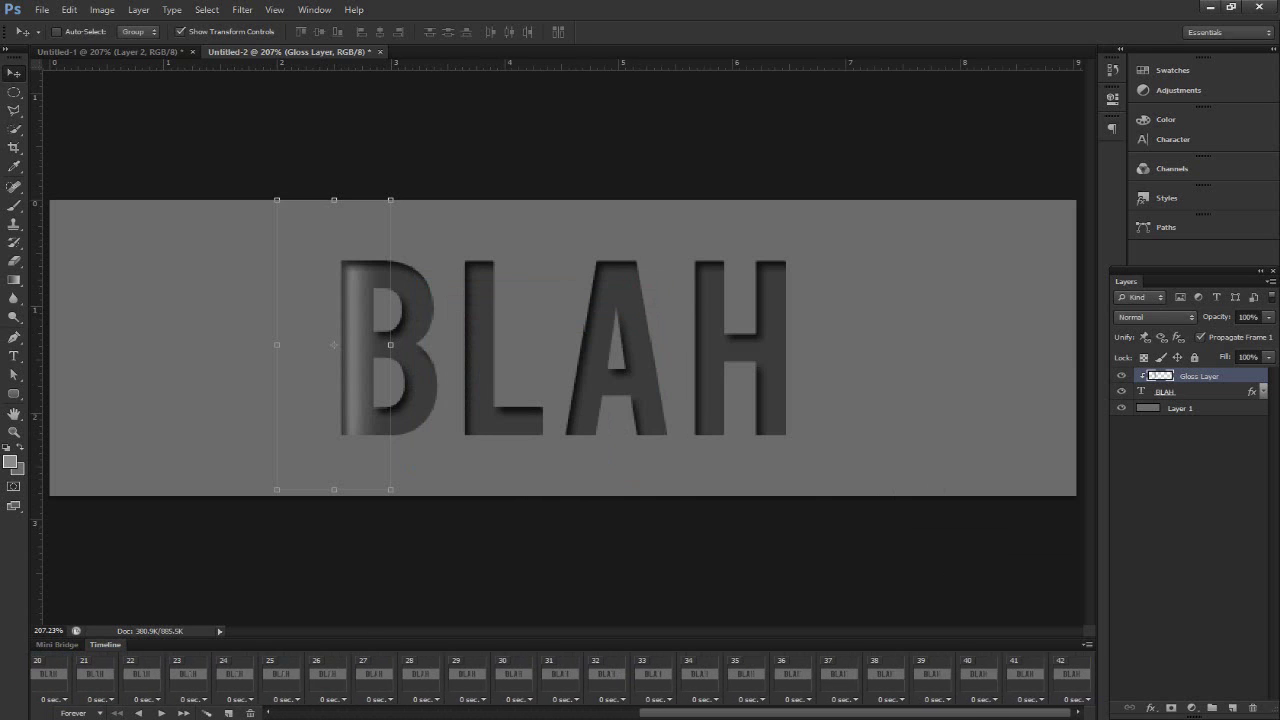
left_click(1076, 684)
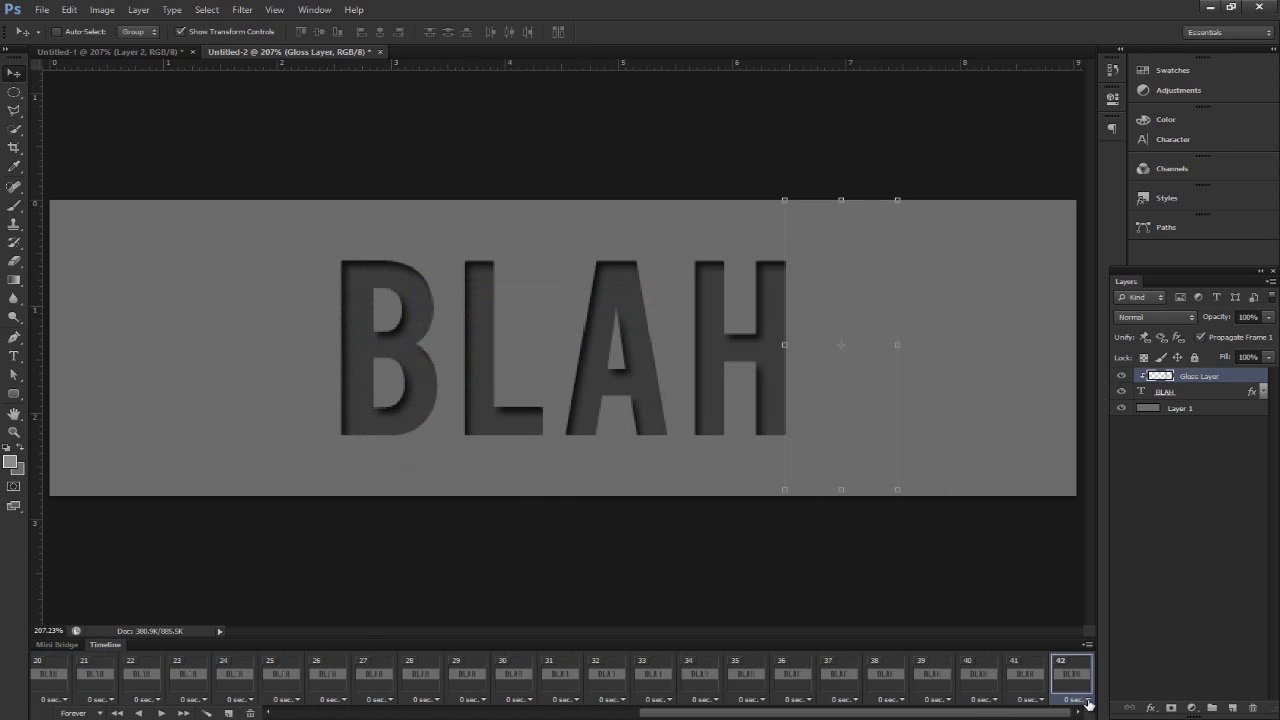
left_click_drag(1027, 716, 663, 716)
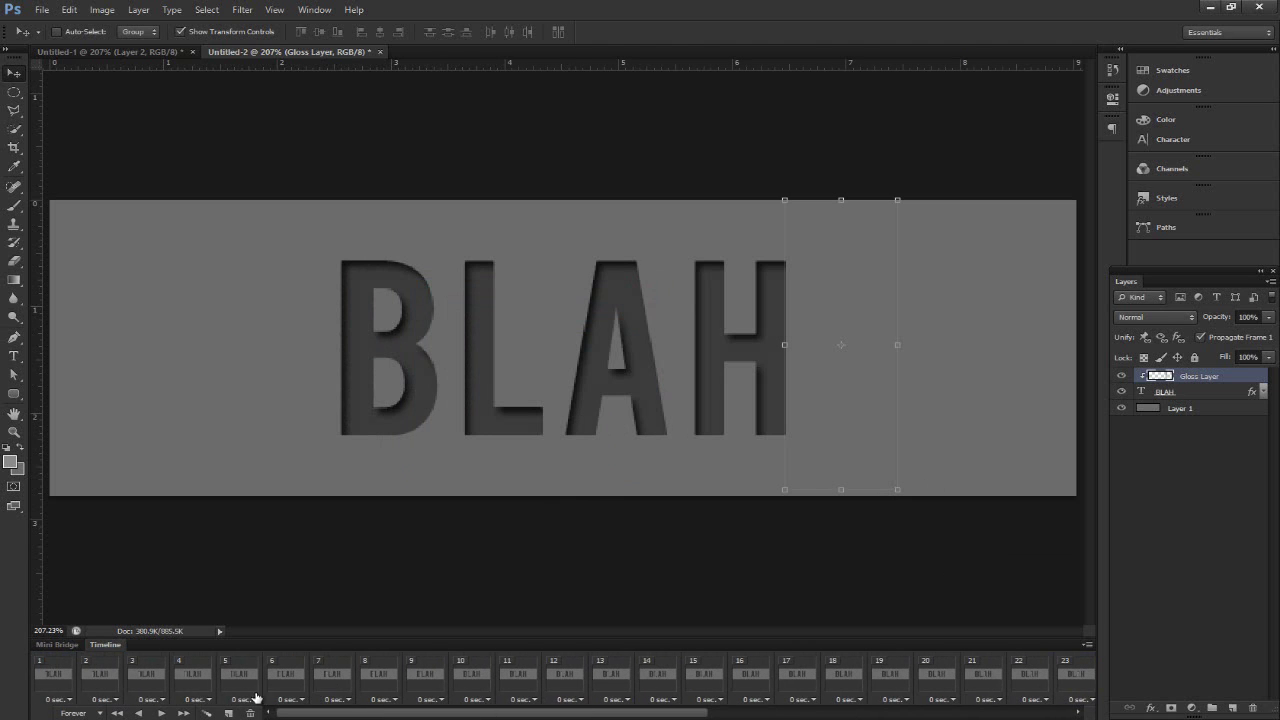
left_click(162, 713)
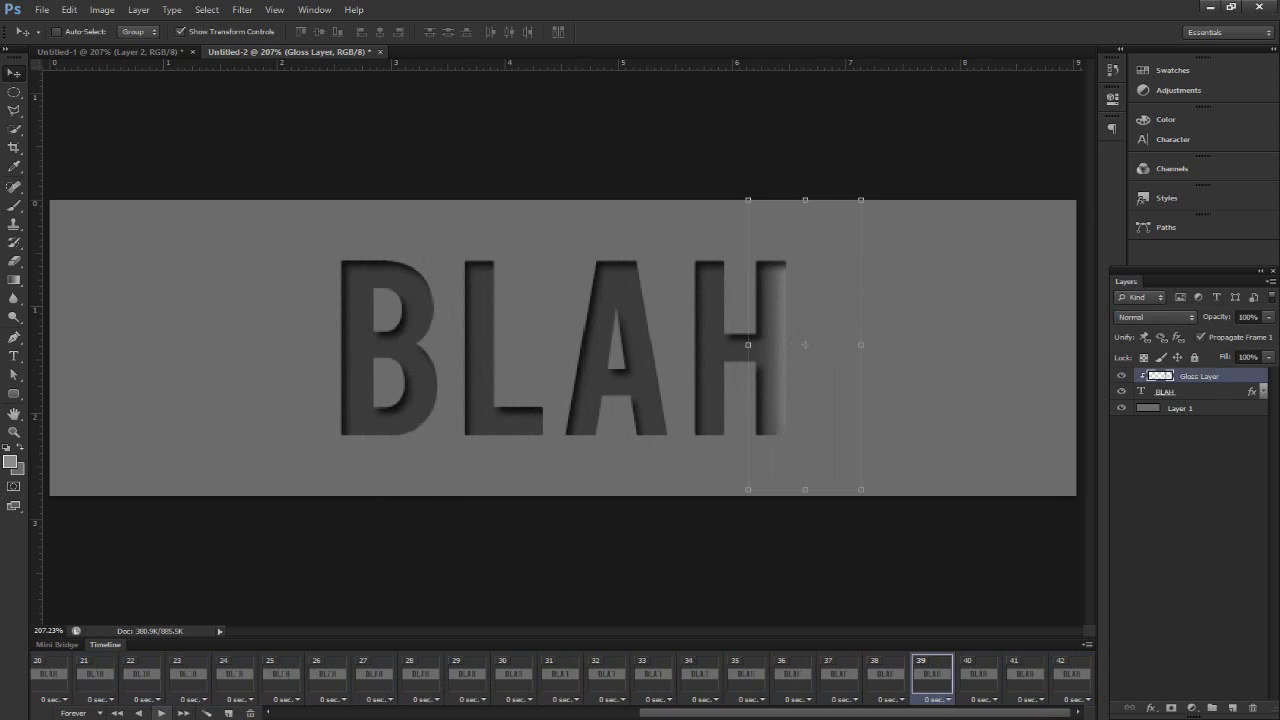
key("space")
left_click(1086, 696)
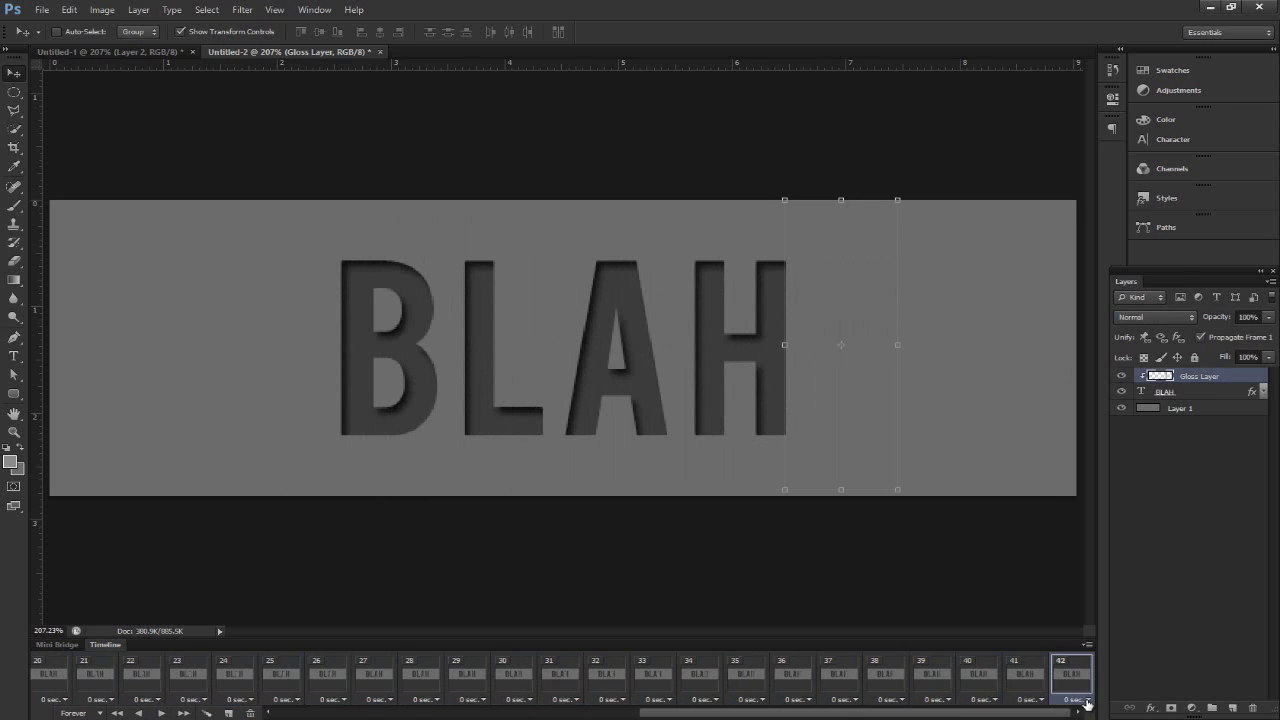
Step: Give frame 42 a 2.0-second delay and play the animation to check the timing
left_click(1088, 700)
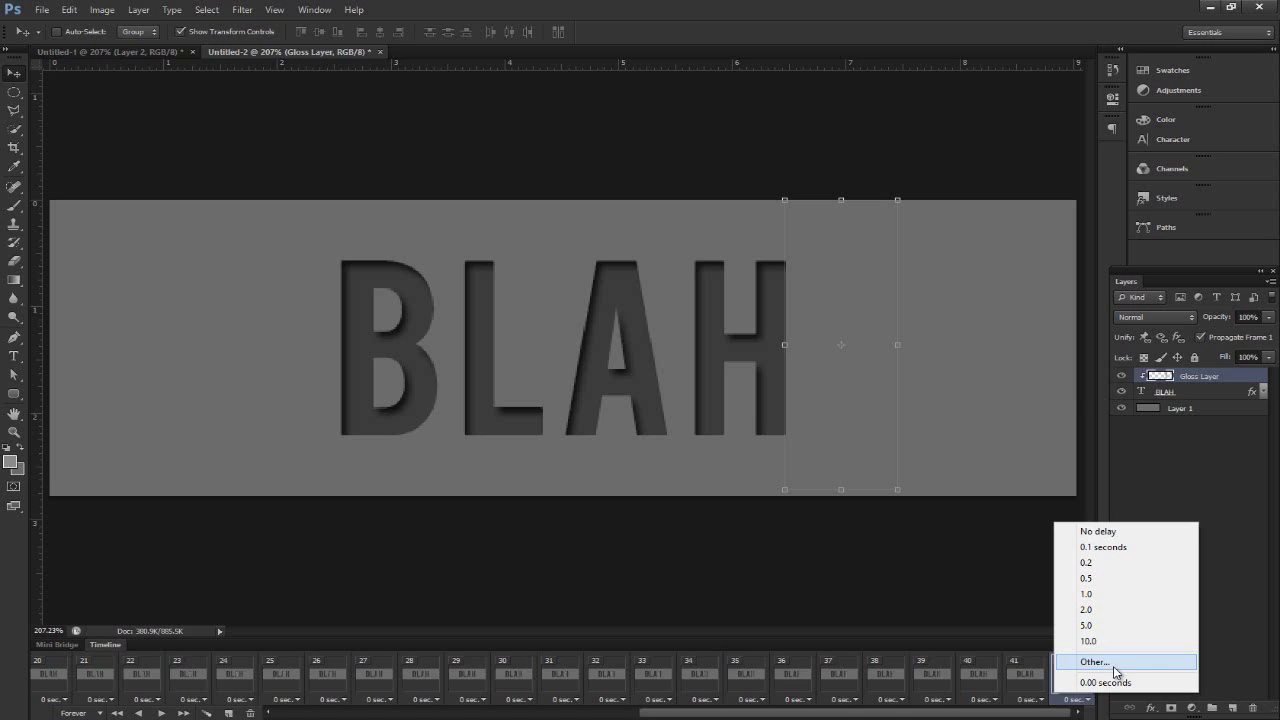
left_click(1093, 609)
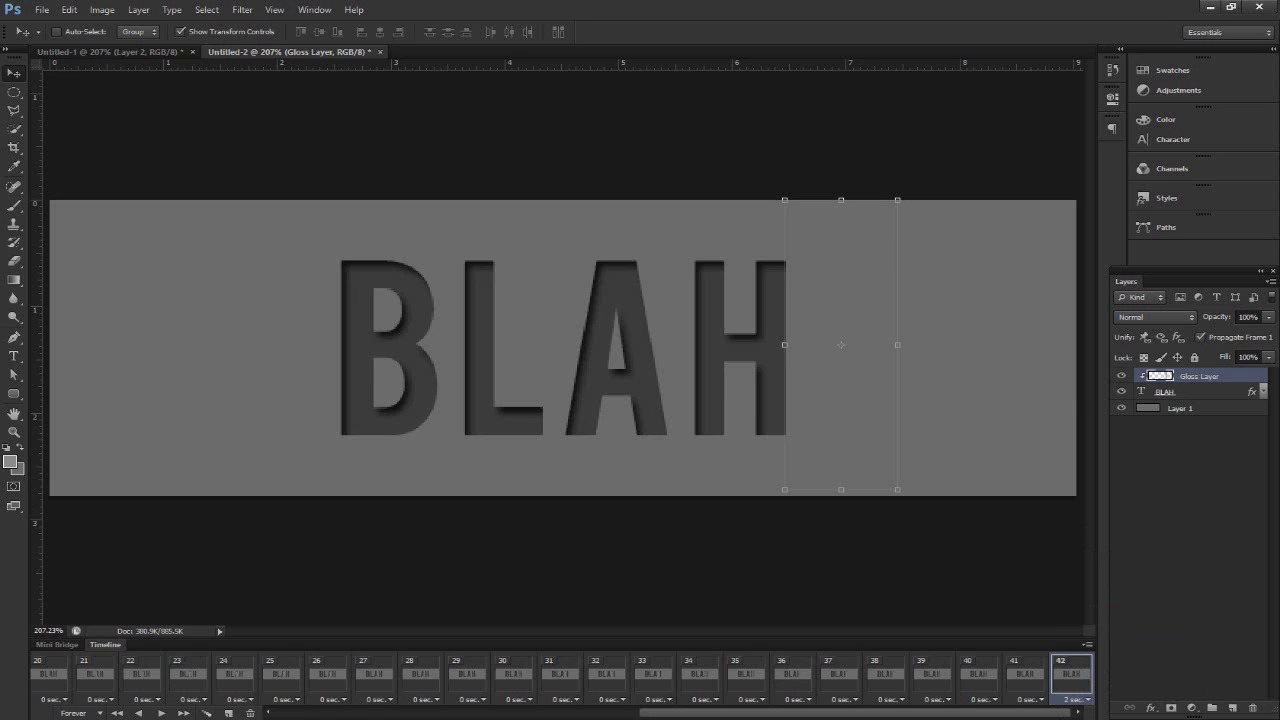
left_click(161, 713)
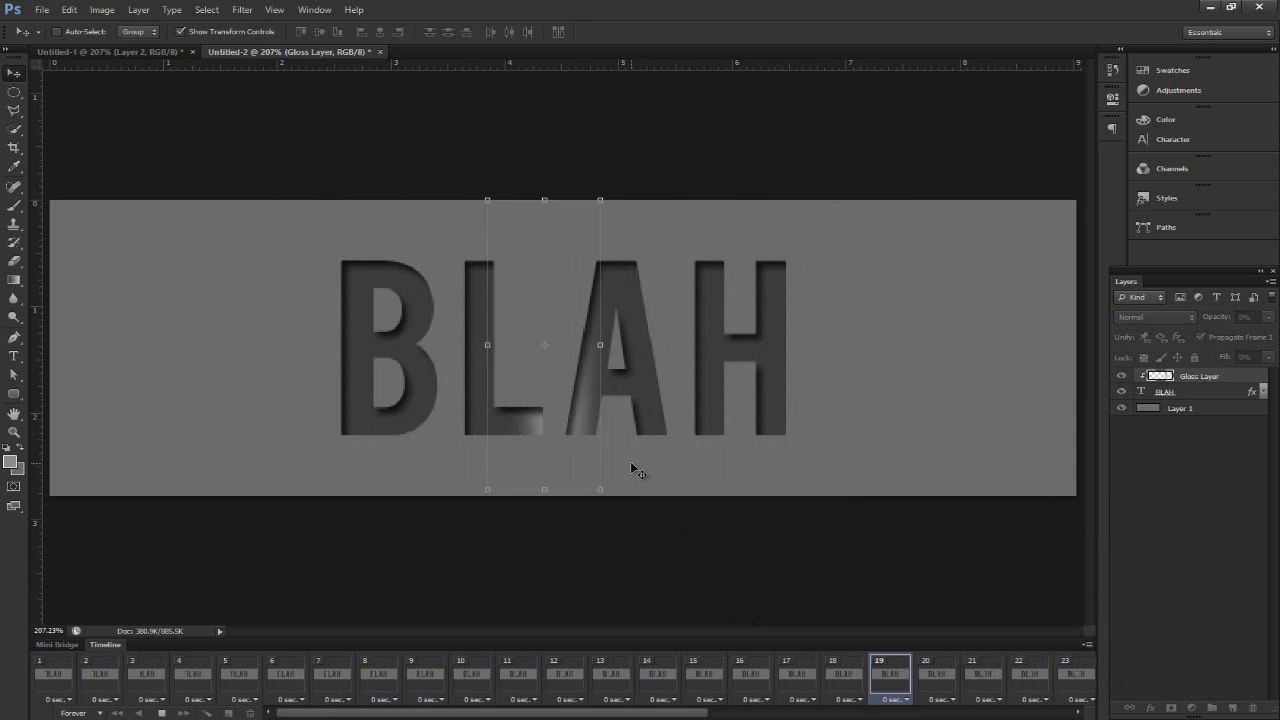
left_click(162, 713)
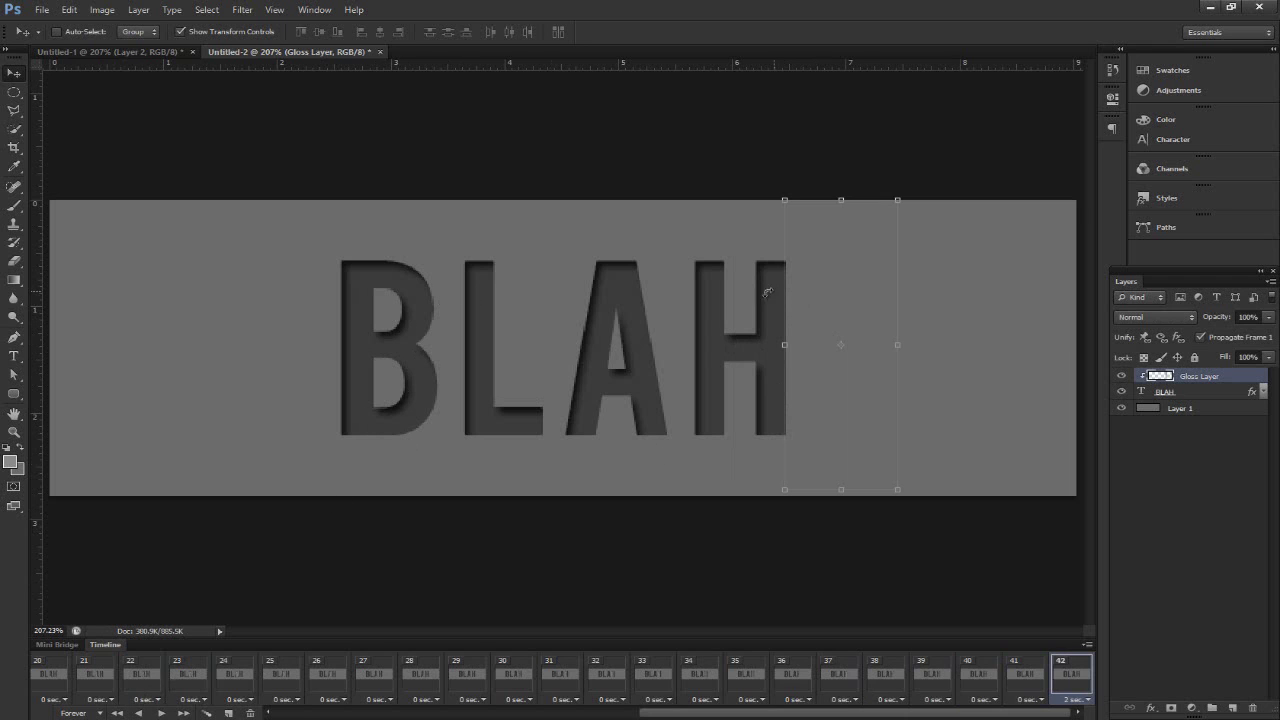
Step: Create a new document, Untitled-3, with default settings and fit the canvas to the window
left_click(42, 10)
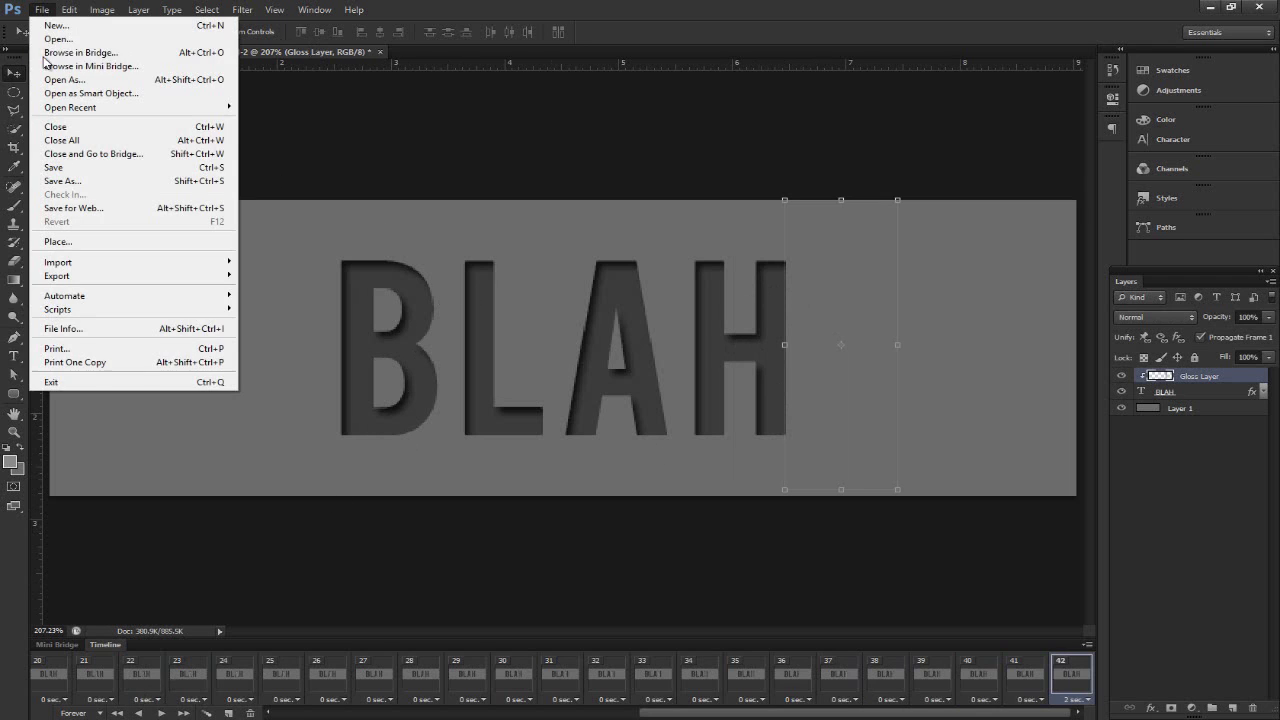
left_click(72, 26)
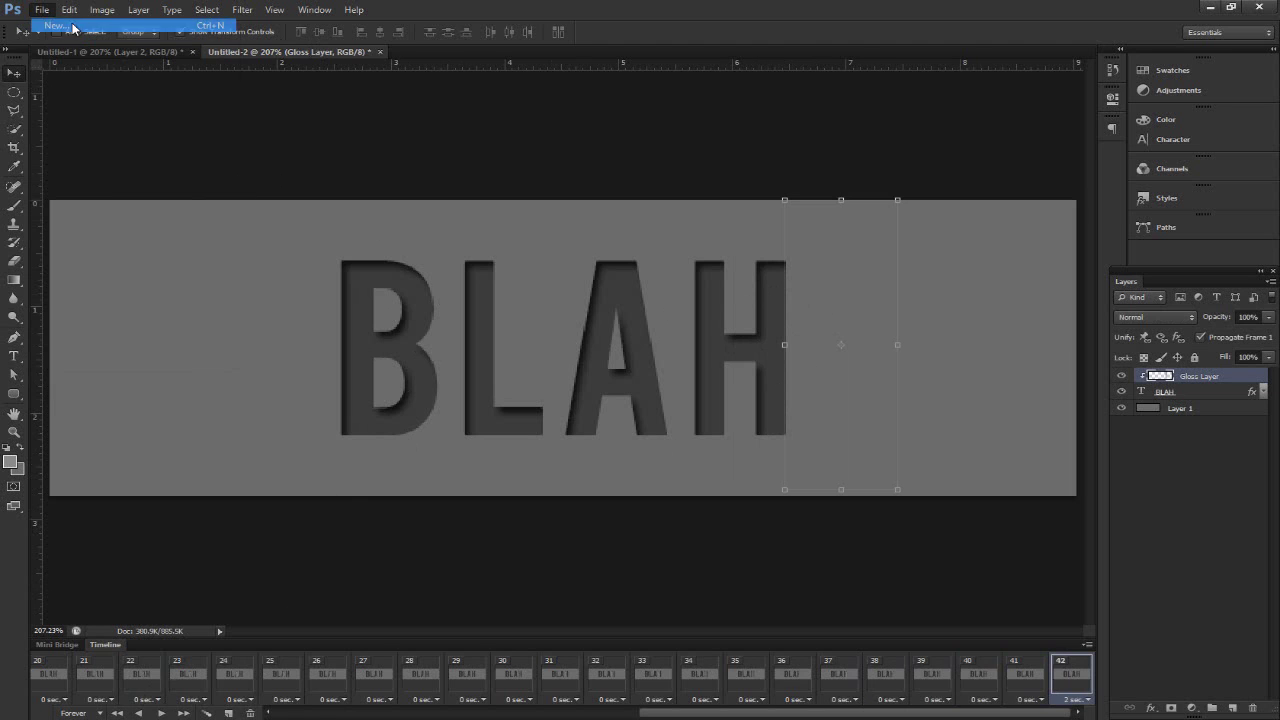
key("Return")
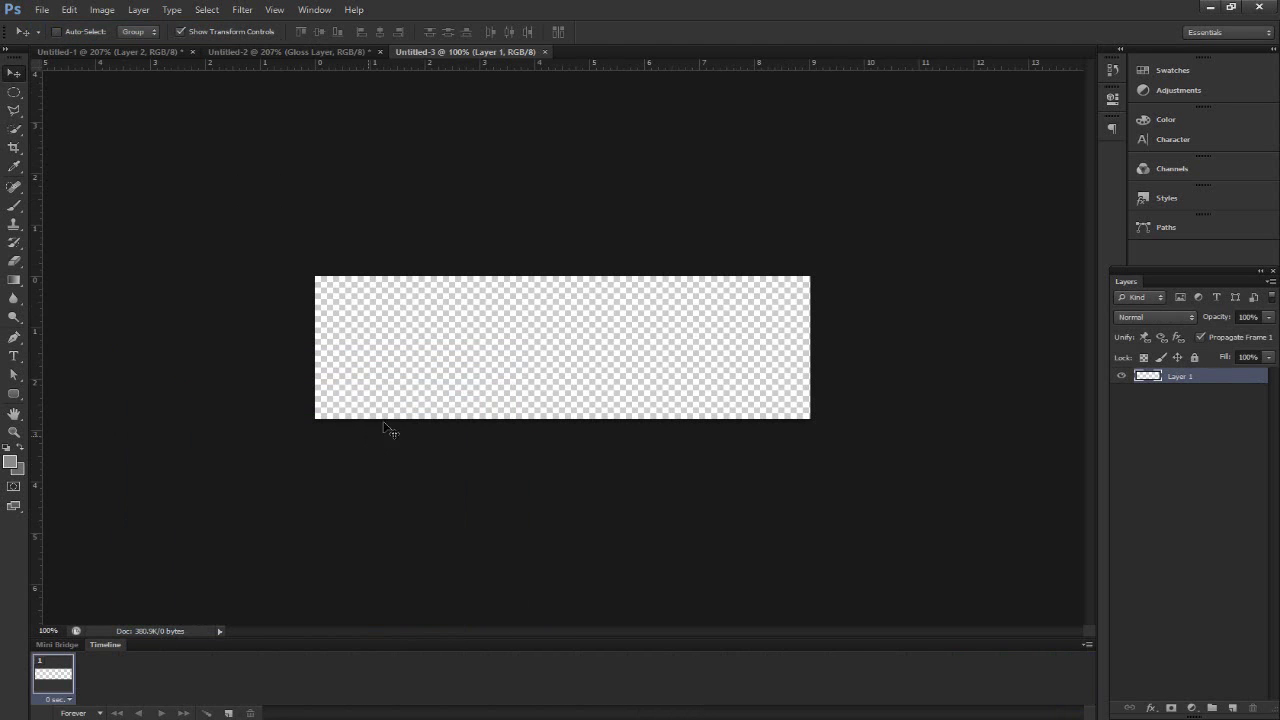
key("ctrl+0")
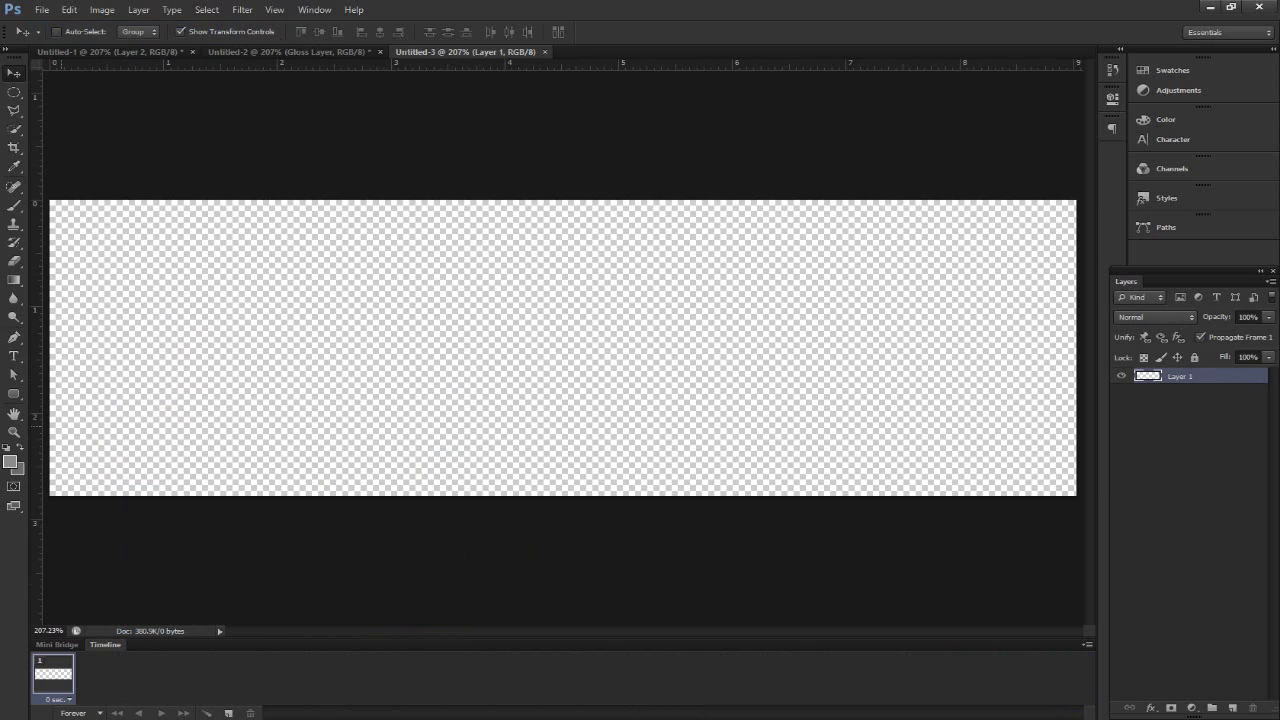
key("i")
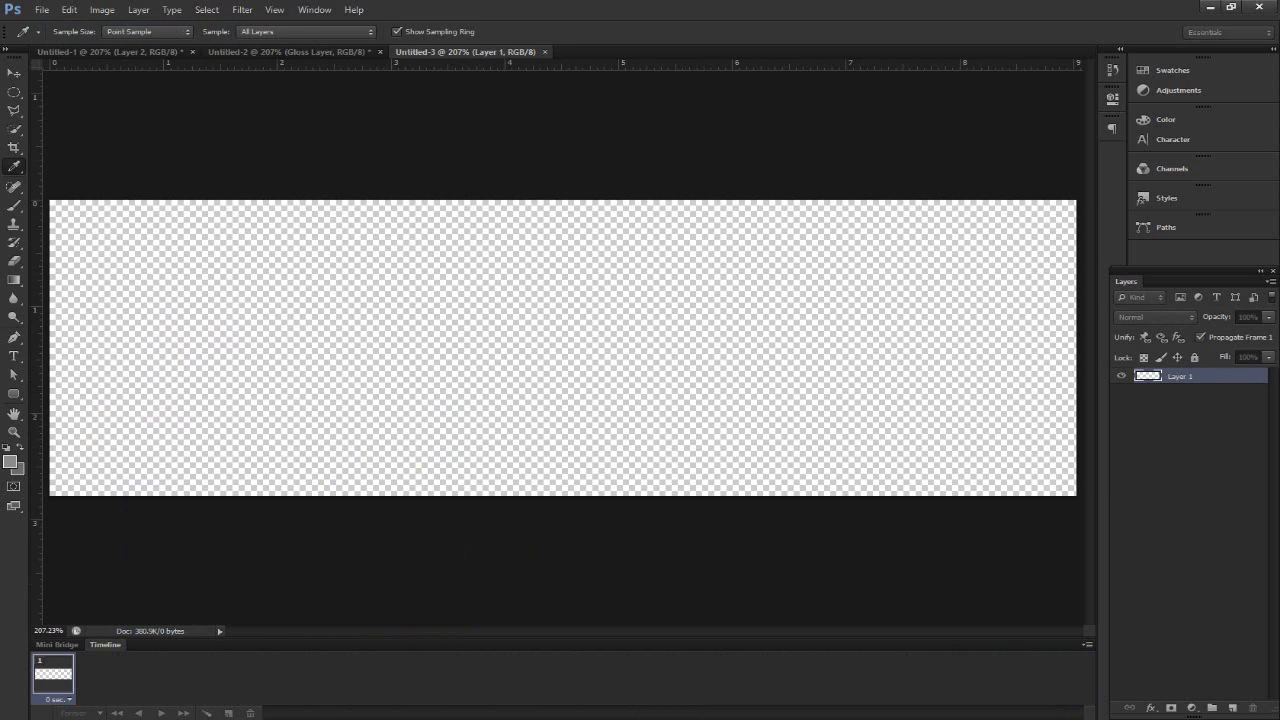
Step: Fill Layer 1 dark grey, add a new layer and type BLAH on it
key("v")
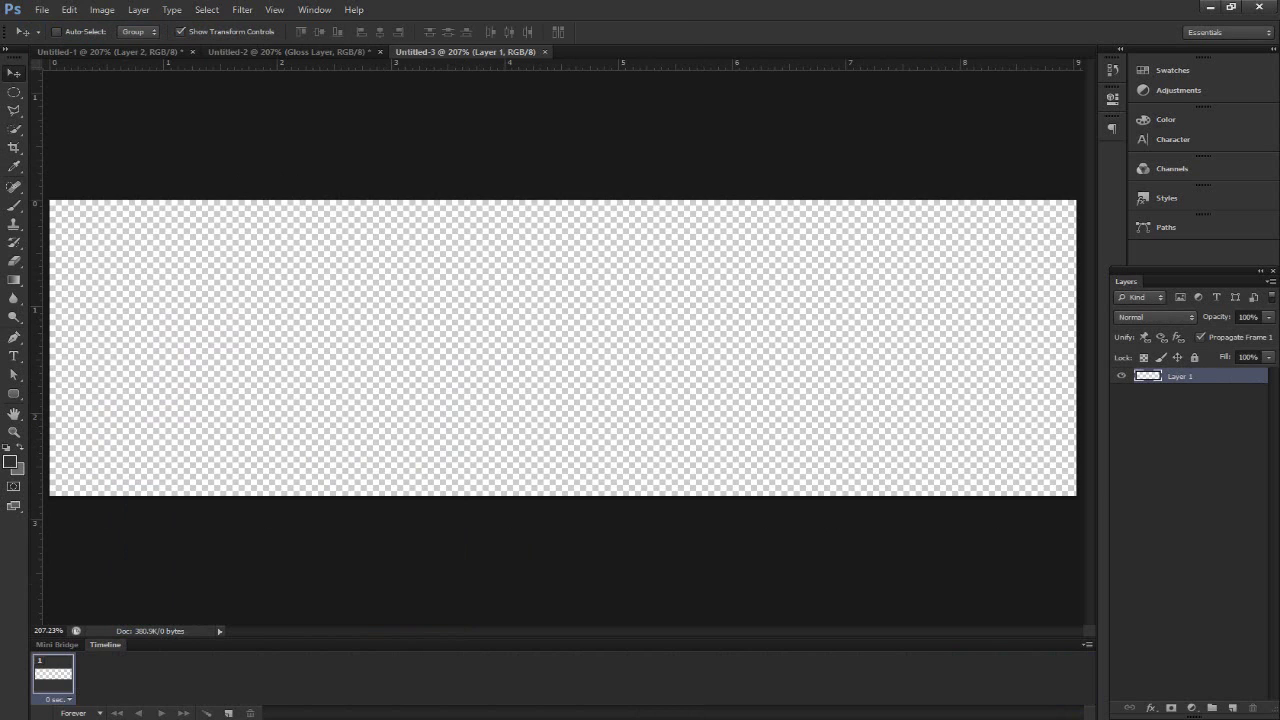
key("alt+BackSpace")
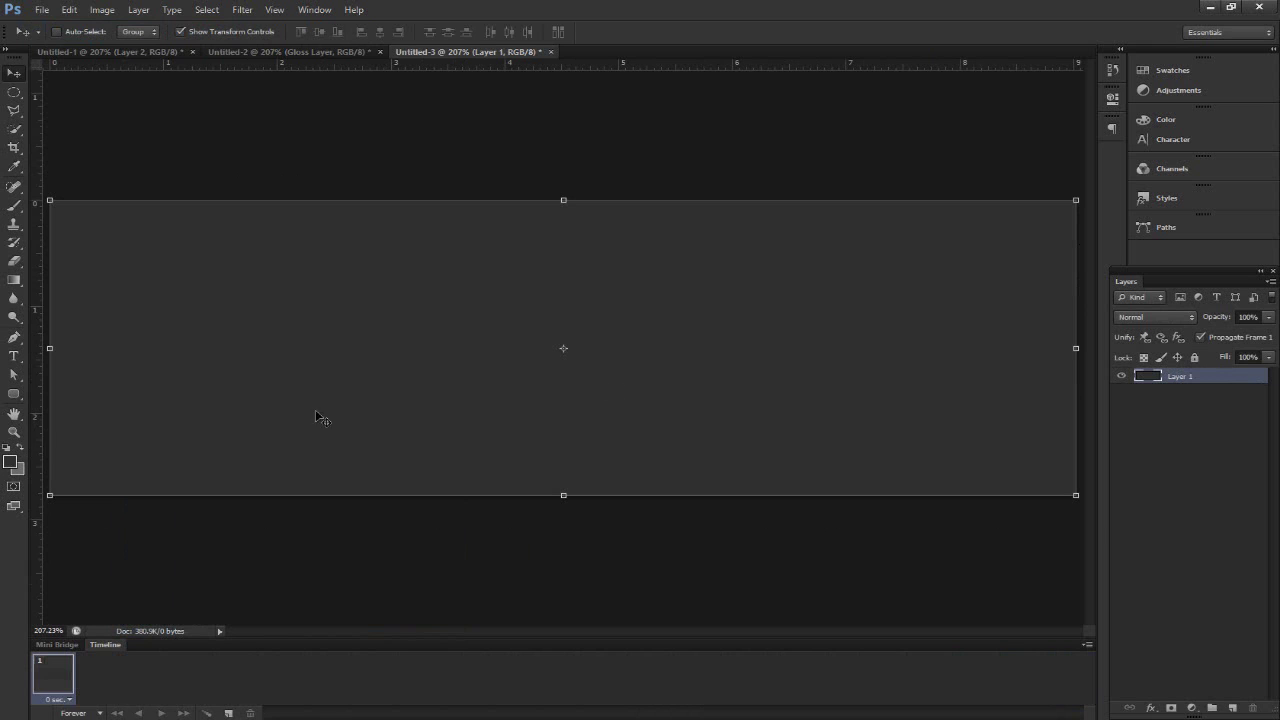
left_click(1232, 707)
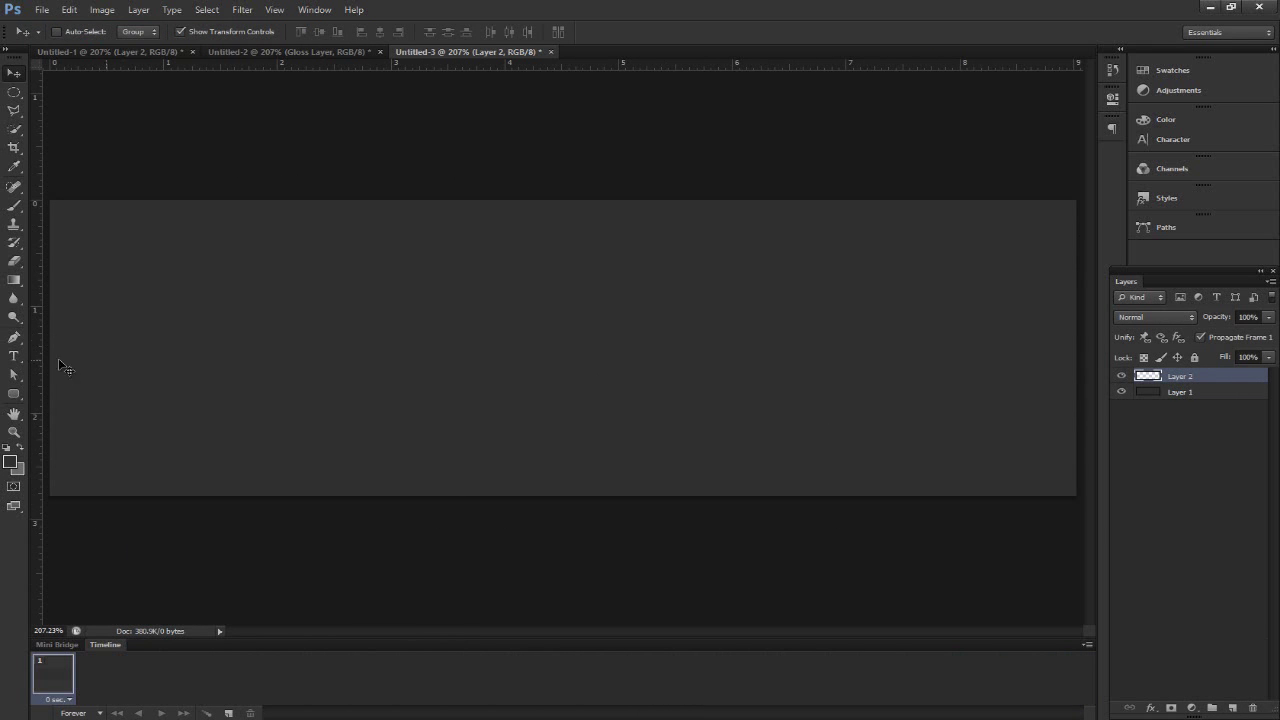
left_click(14, 356)
left_click(314, 367)
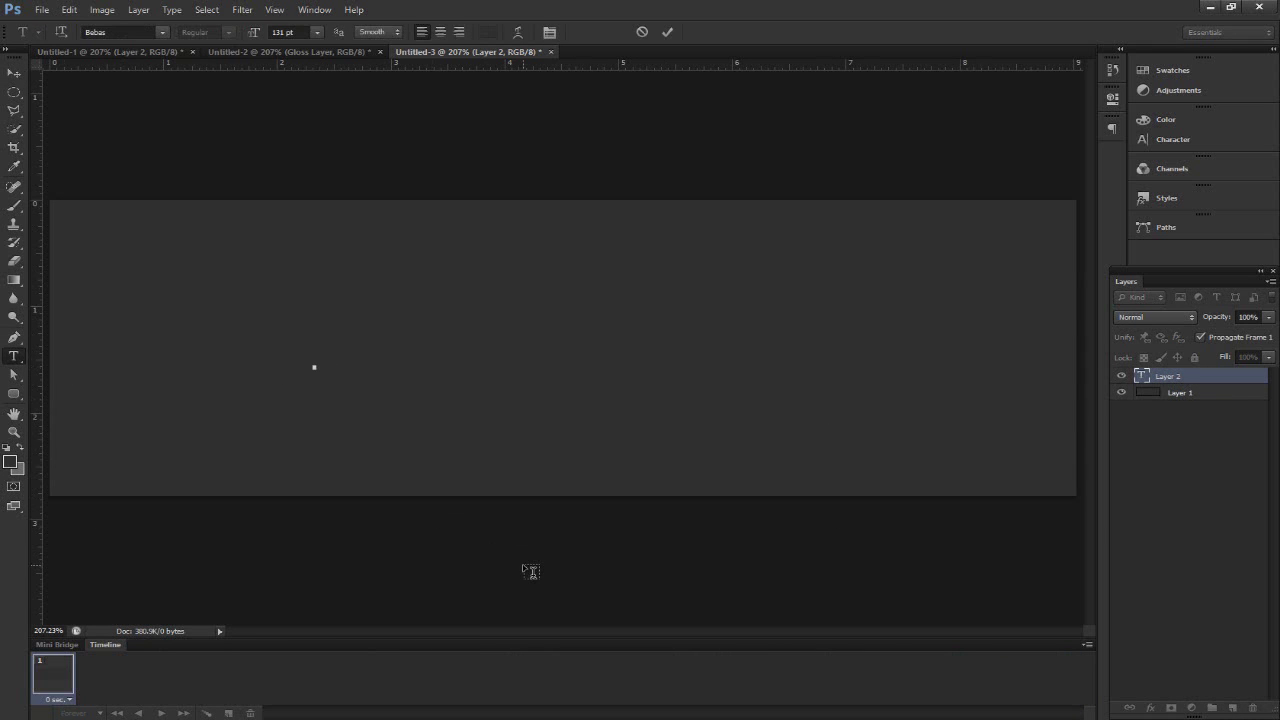
type("TEXT")
left_click_drag(925, 370, 844, 367)
Step: Set the BLAH text colour to grey in the Character settings
key("ctrl+a")
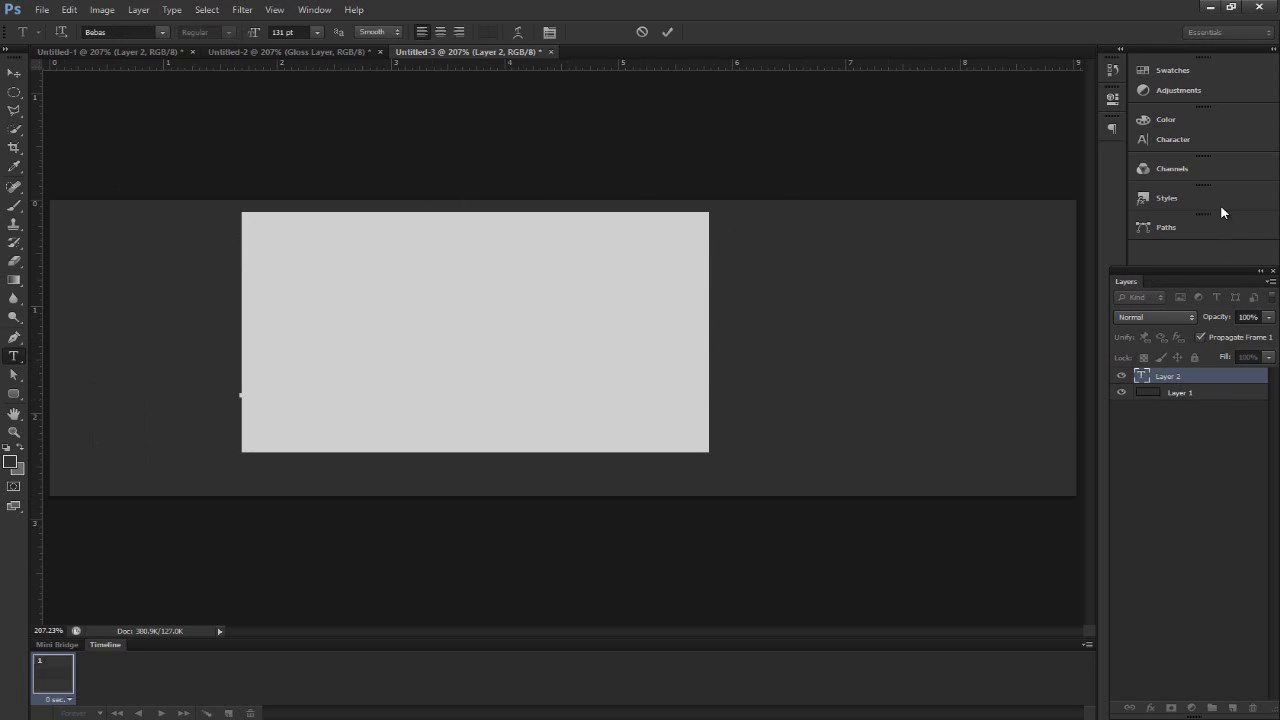
left_click(1165, 141)
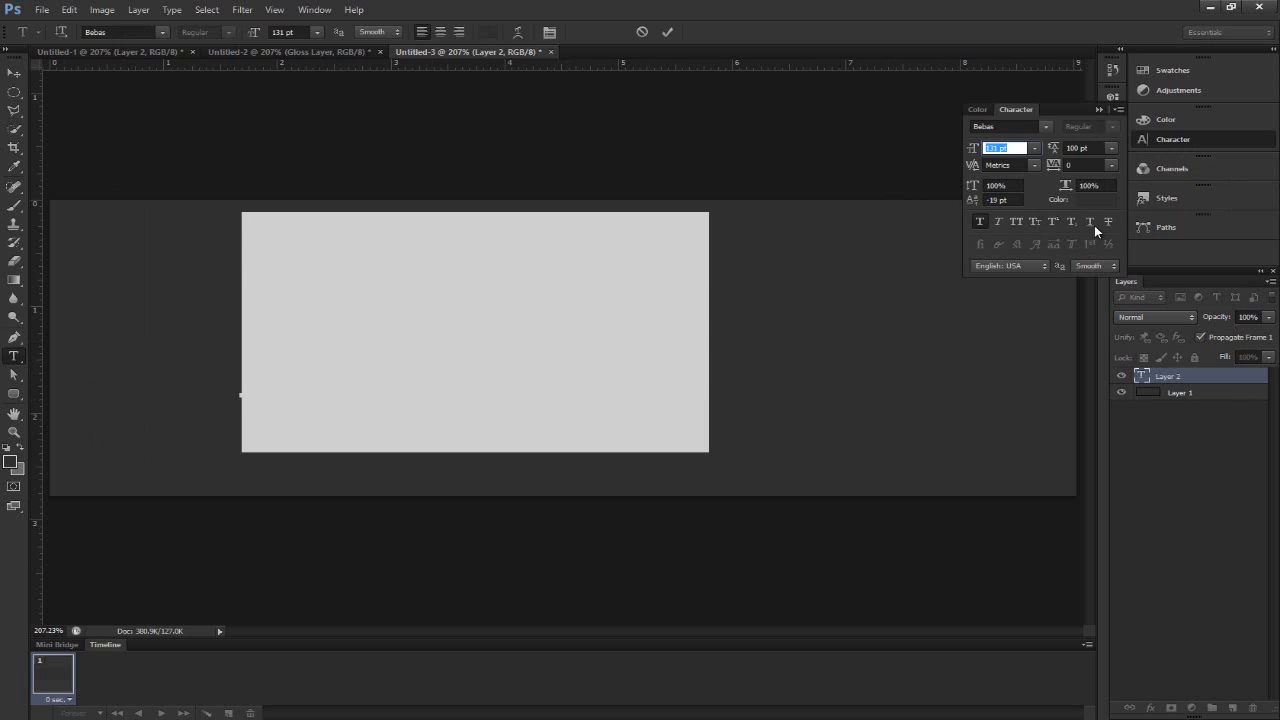
key("ctrl+h")
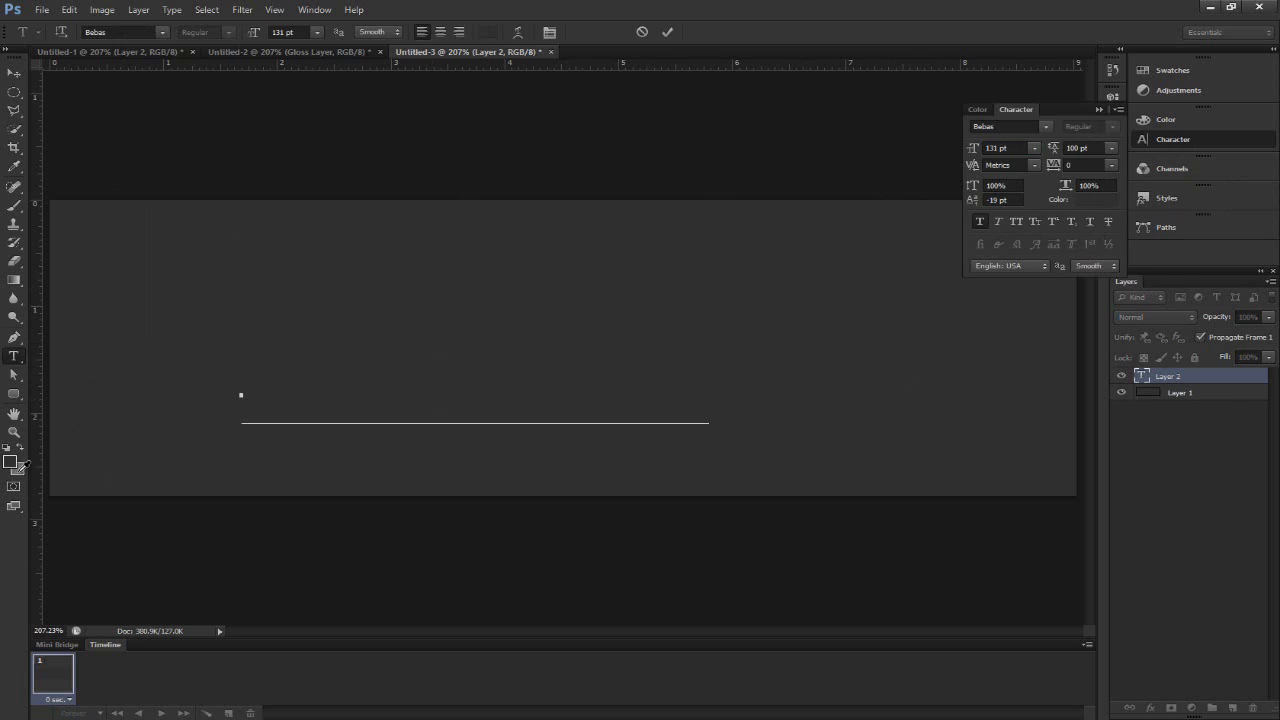
left_click(21, 464)
key("ctrl+h")
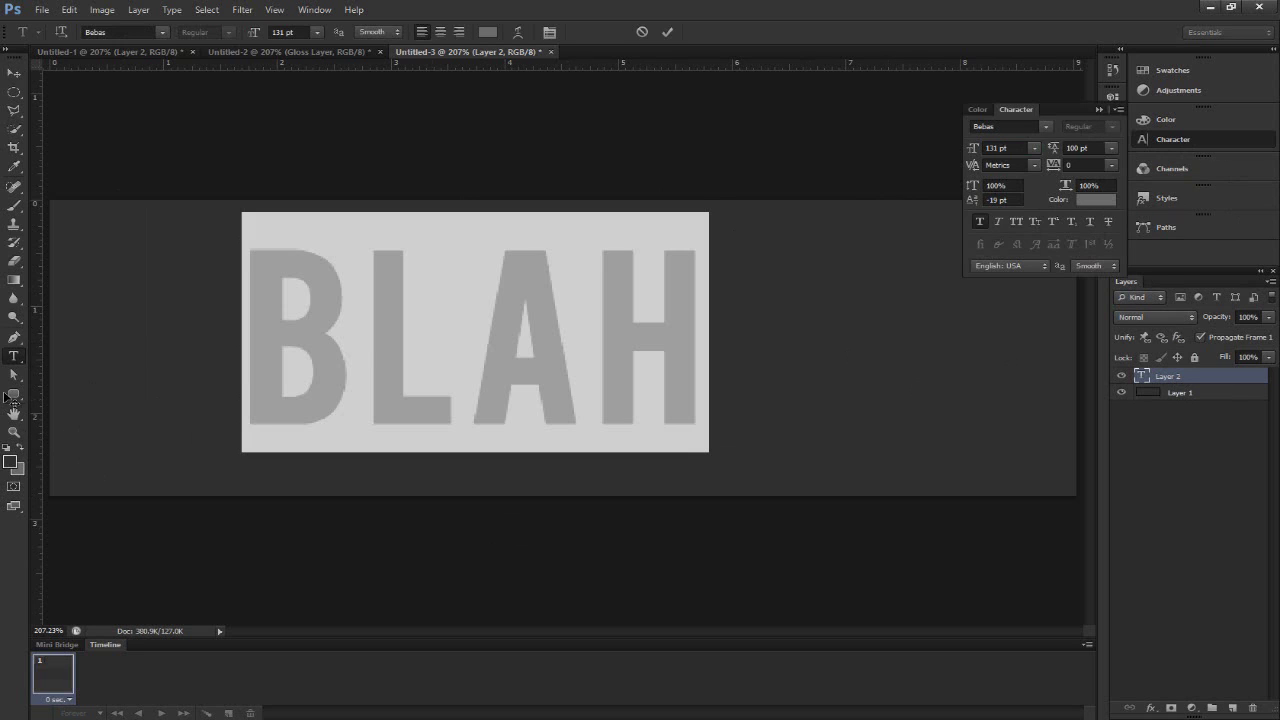
left_click(1098, 109)
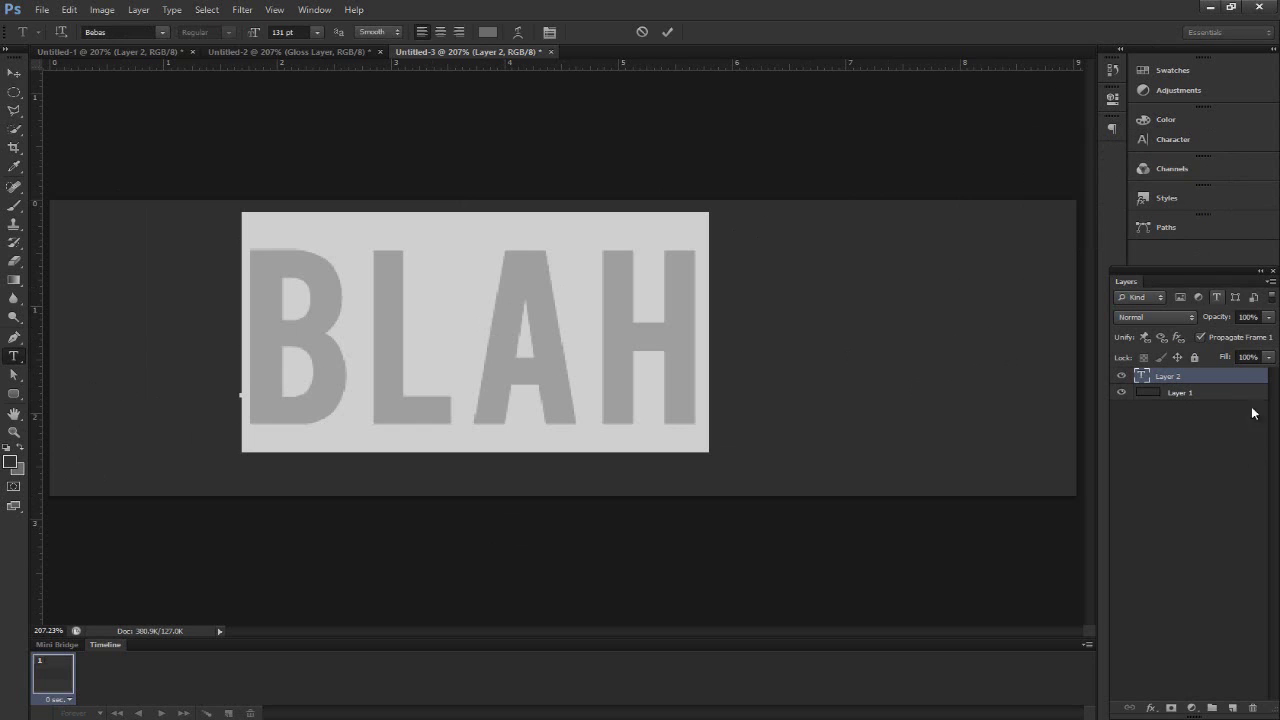
Step: Add a 75% Multiply inner shadow to the BLAH text layer
left_click(1153, 707)
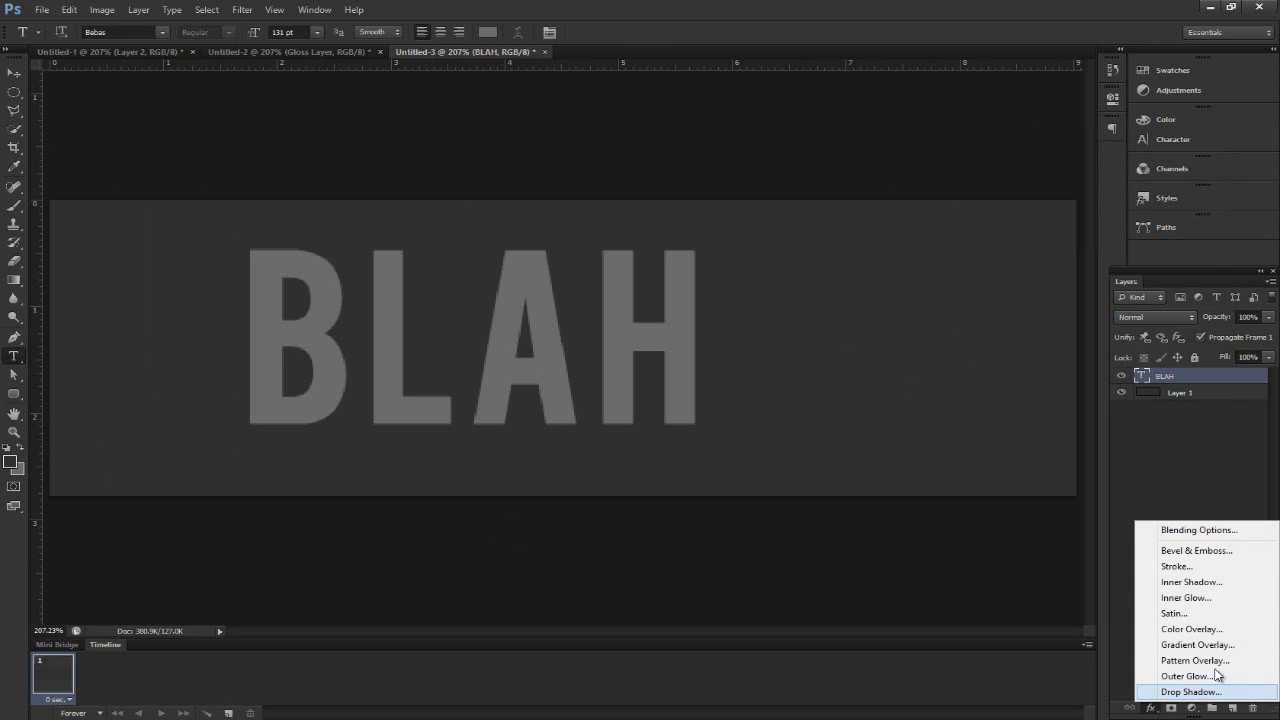
left_click(1245, 586)
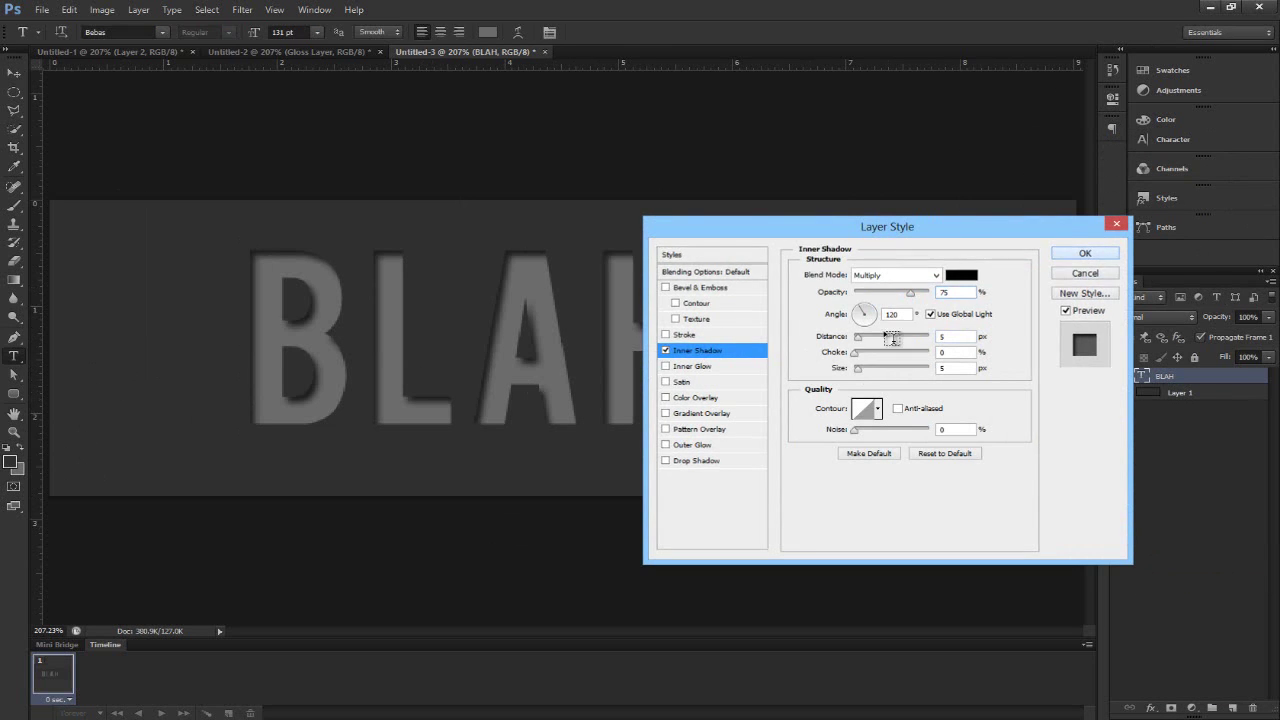
key("Return")
Step: Centre BLAH vertically and horizontally on the canvas, then deselect and hide the transform box
key("ctrl+a")
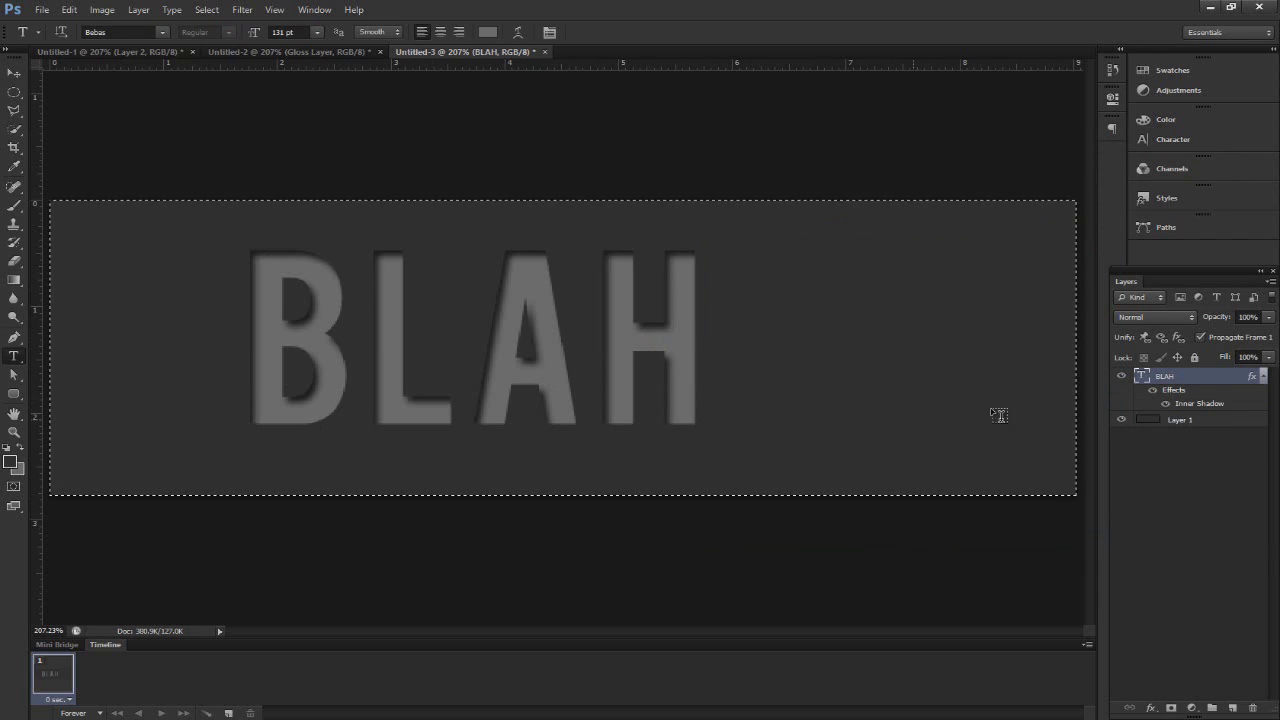
left_click(14, 70)
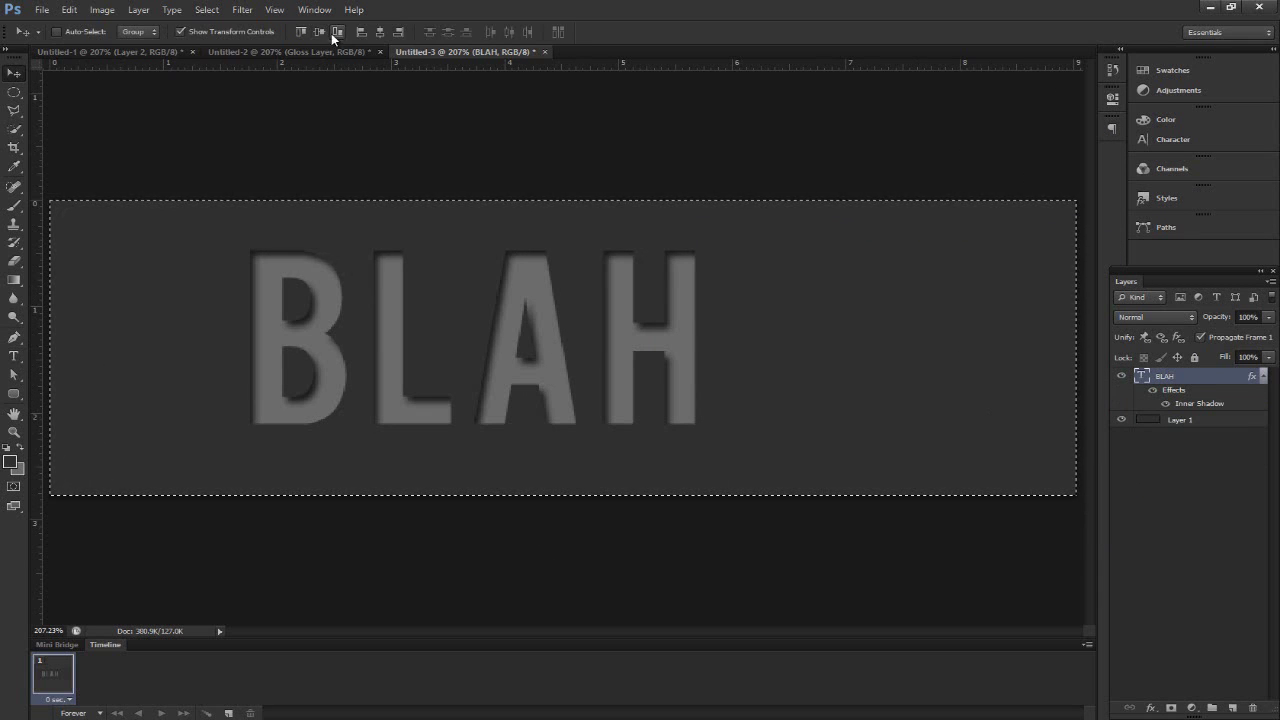
left_click(319, 32)
left_click(398, 32)
left_click(381, 32)
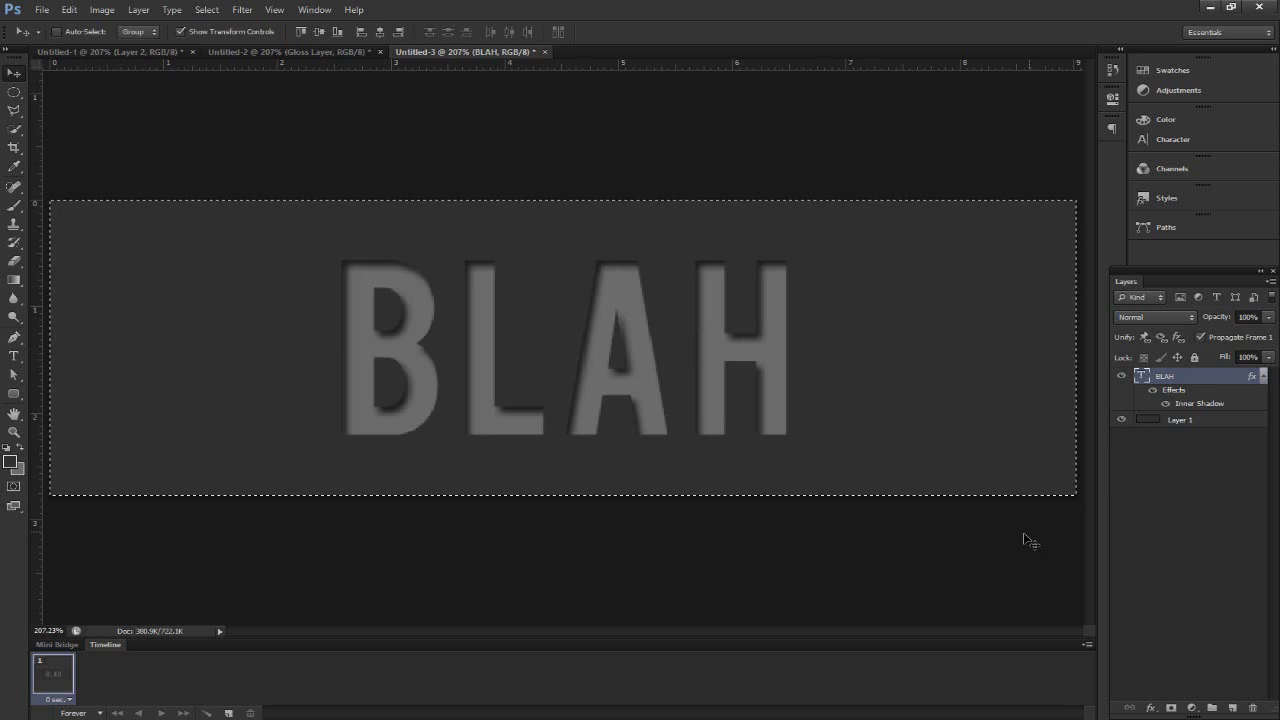
key("ctrl+d")
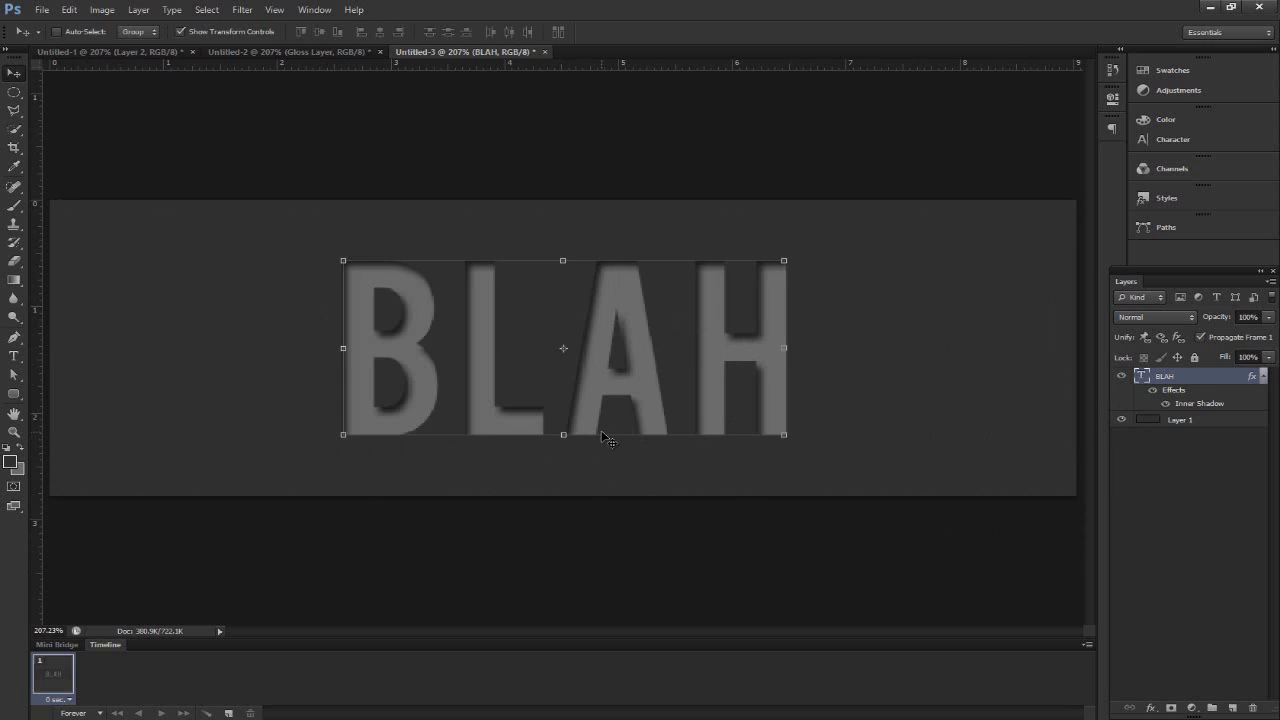
key("ctrl+h")
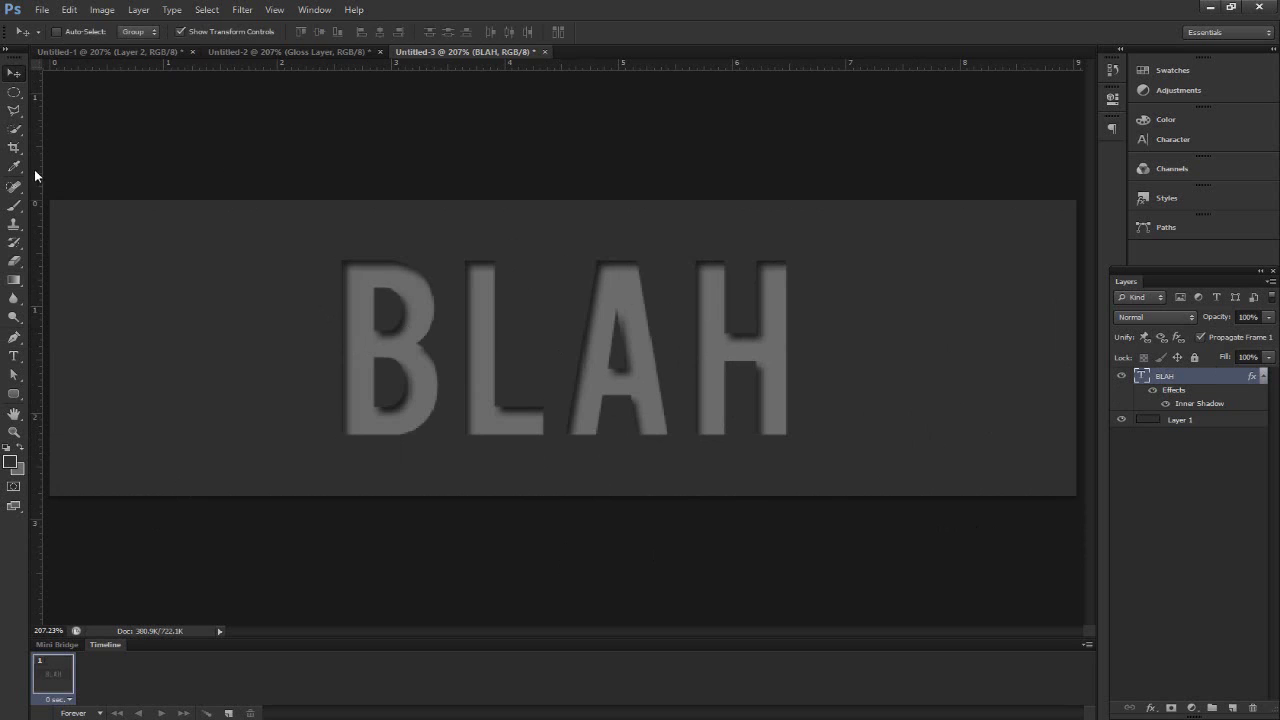
Step: Draw a wide 438 × 48 px ellipse across the top of BLAH and fill it light grey
left_click(14, 393)
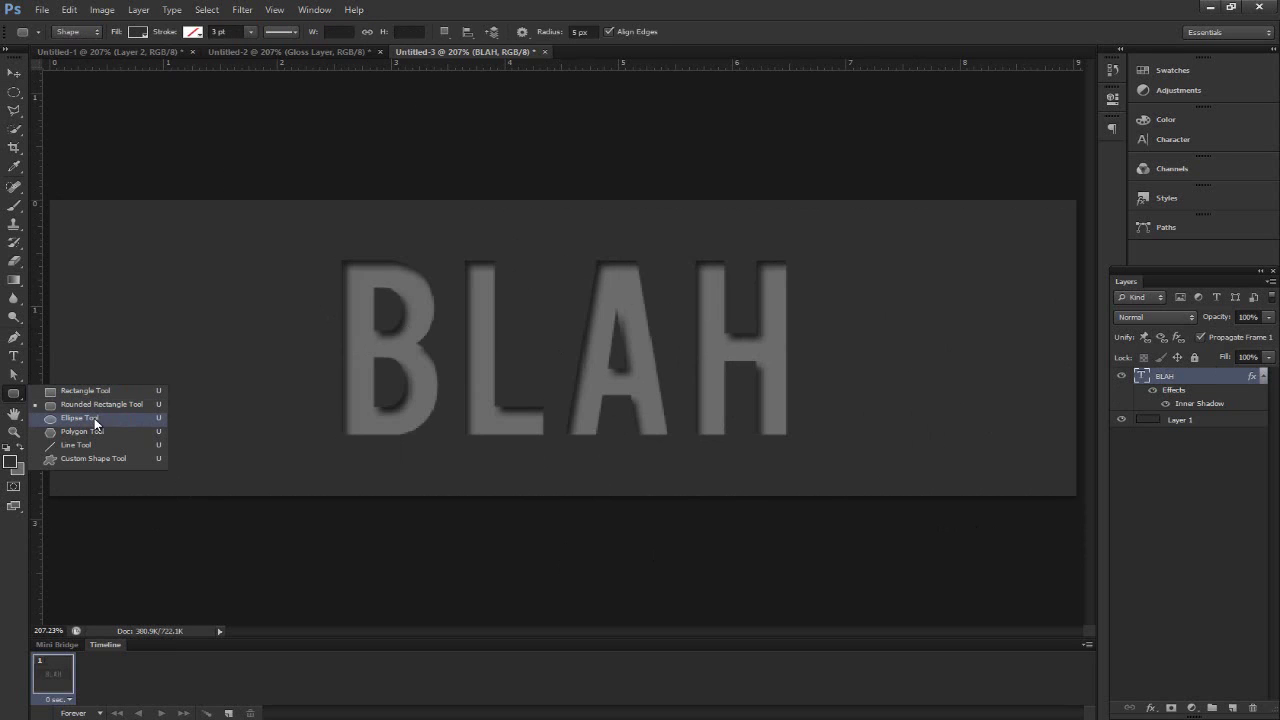
left_click(131, 417)
left_click_drag(255, 222, 946, 290)
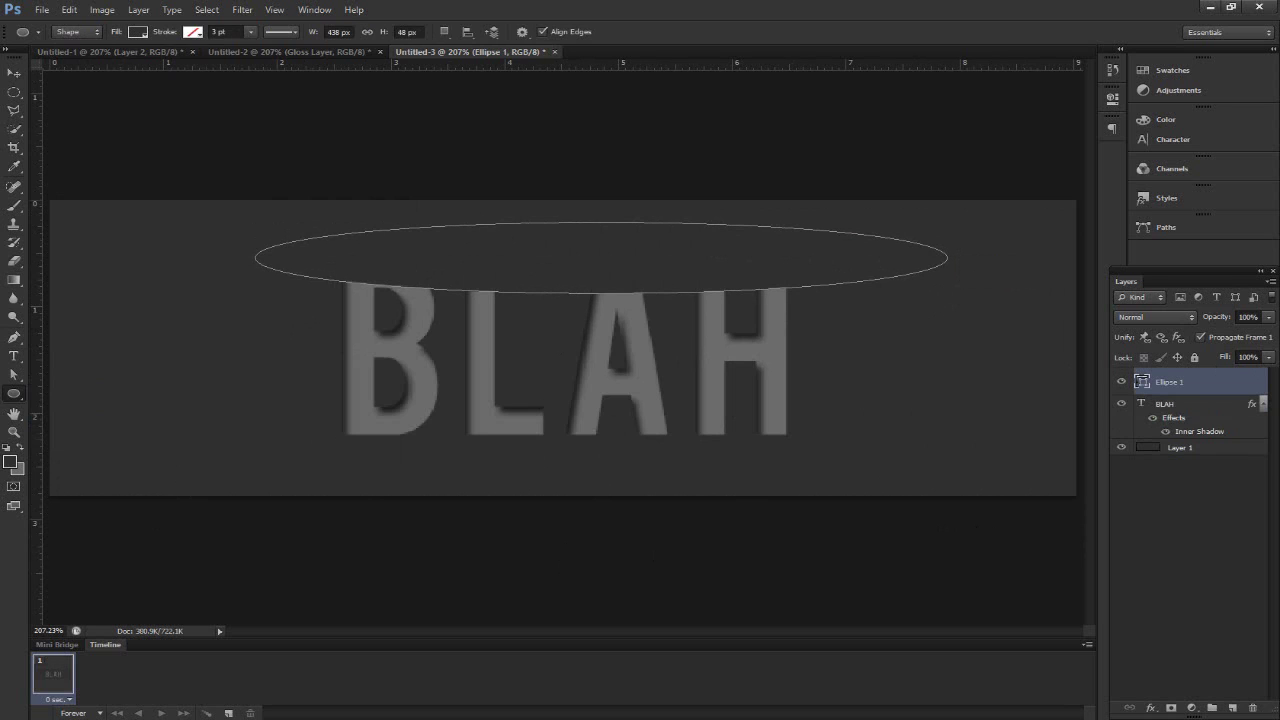
left_click(23, 450)
key("alt+BackSpace")
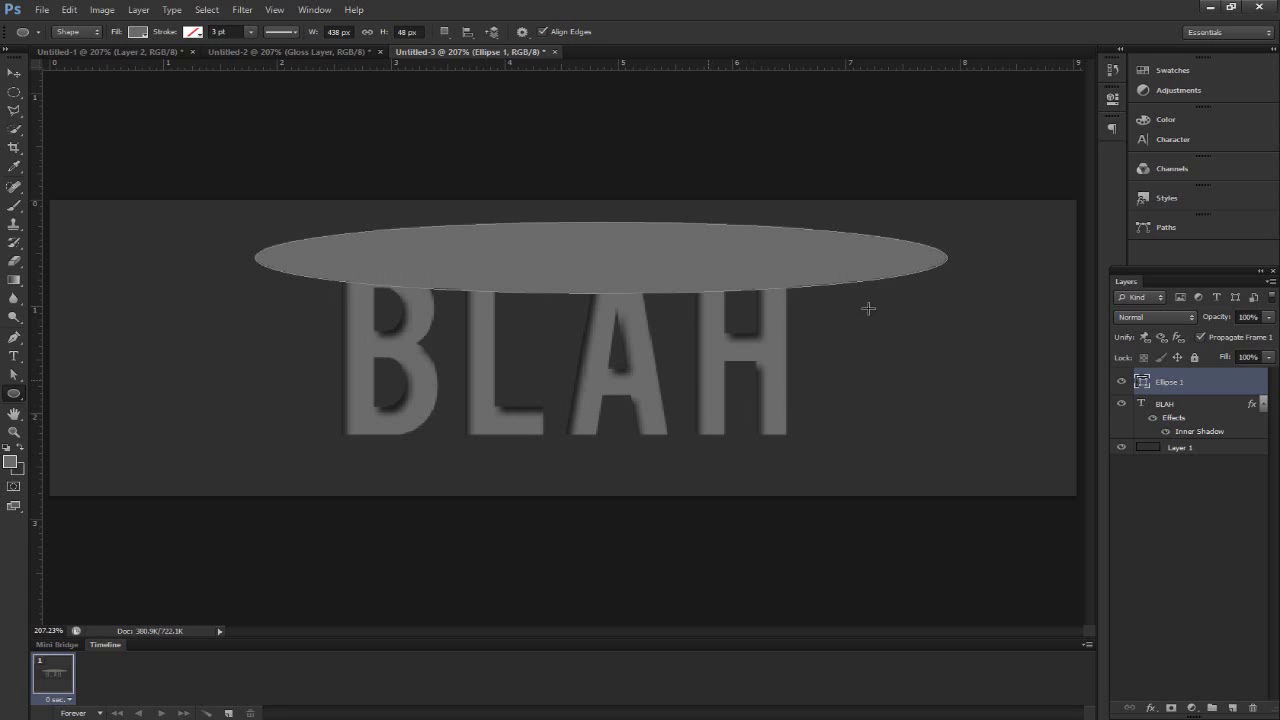
Step: Clip the ellipse to the BLAH text and set its blend mode to Overlay
left_click_drag(1175, 389, 1159, 390)
left_click(1152, 391, "alt")
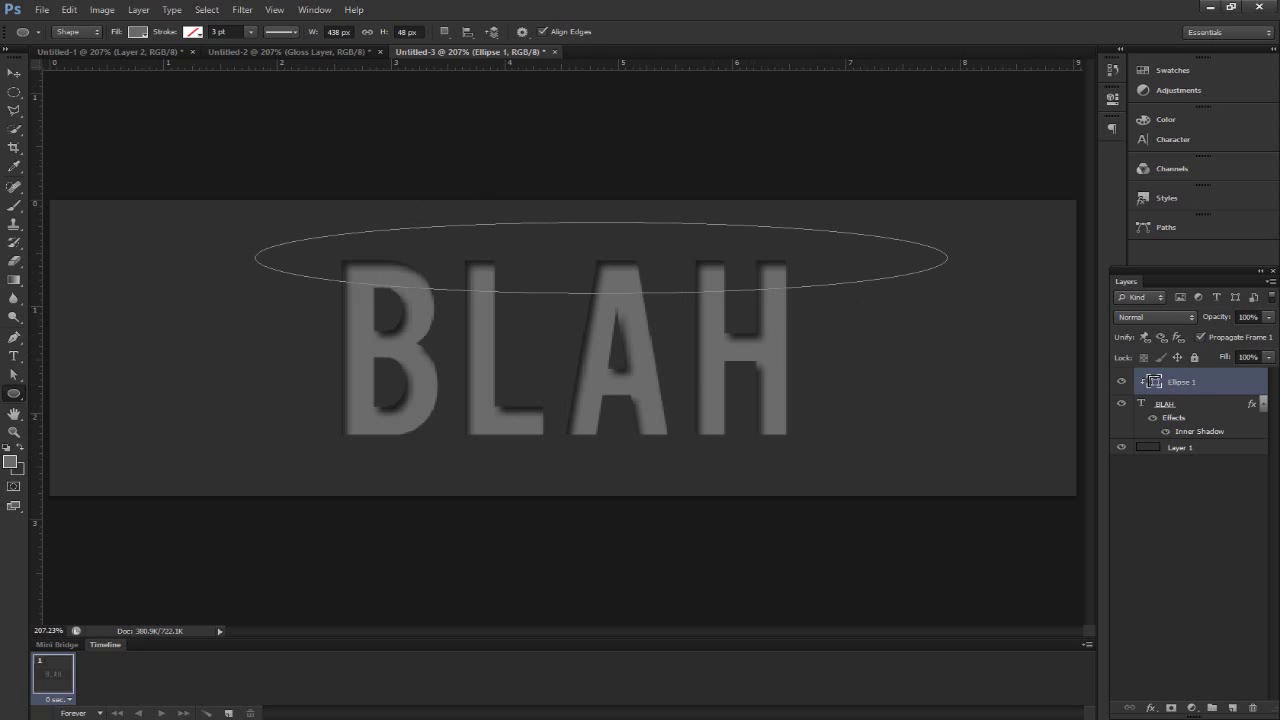
key("i")
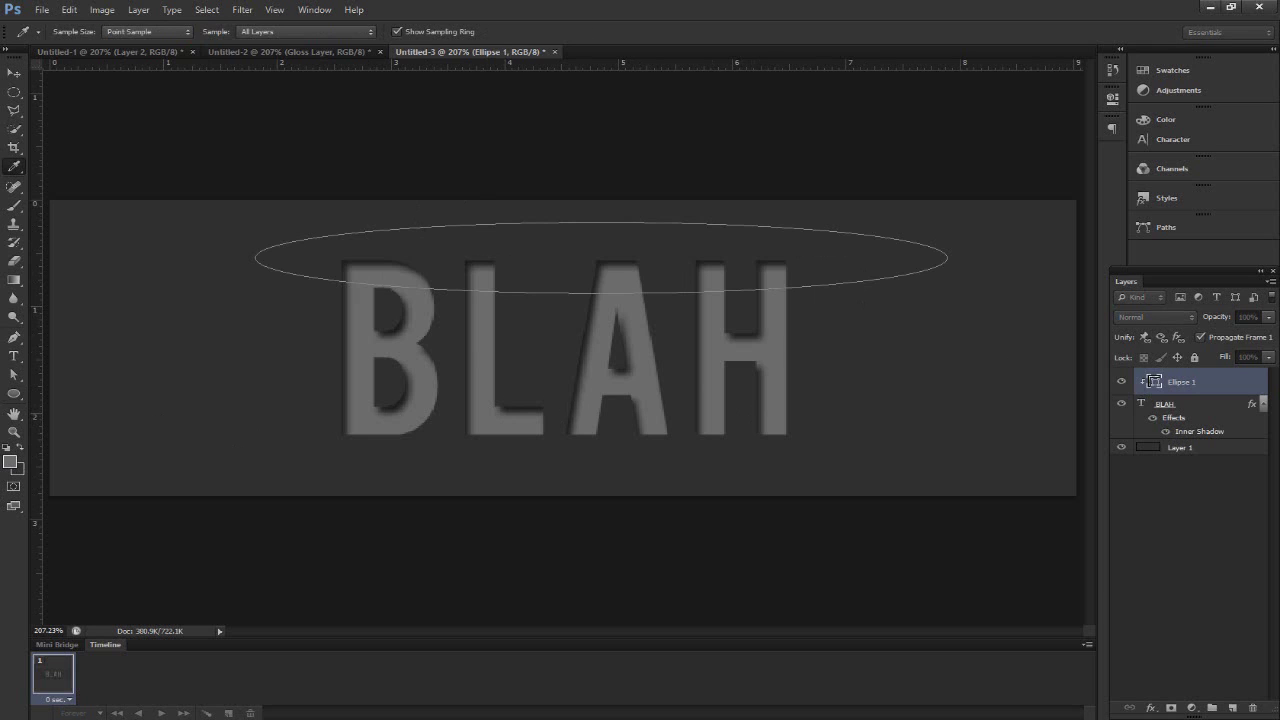
key("u")
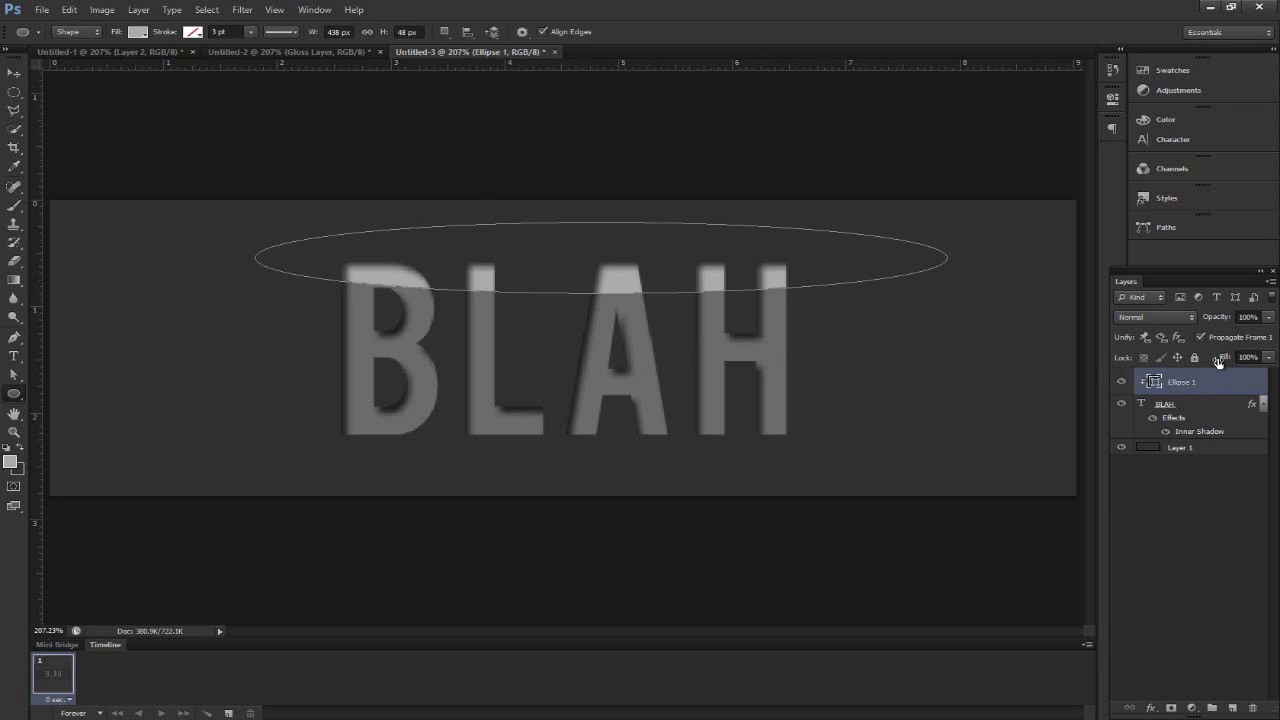
left_click(1155, 317)
left_click(1150, 505)
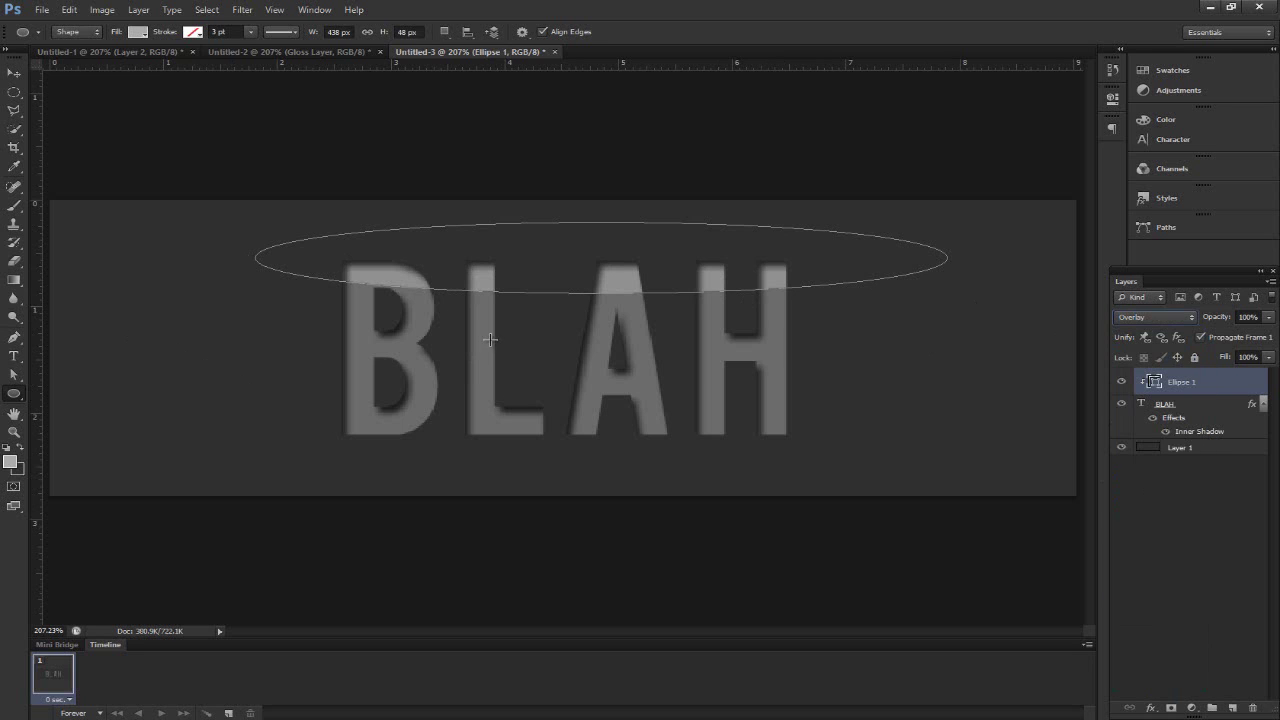
Step: Toggle the ellipse layer's visibility on and off to compare the shine effect
left_click(14, 77)
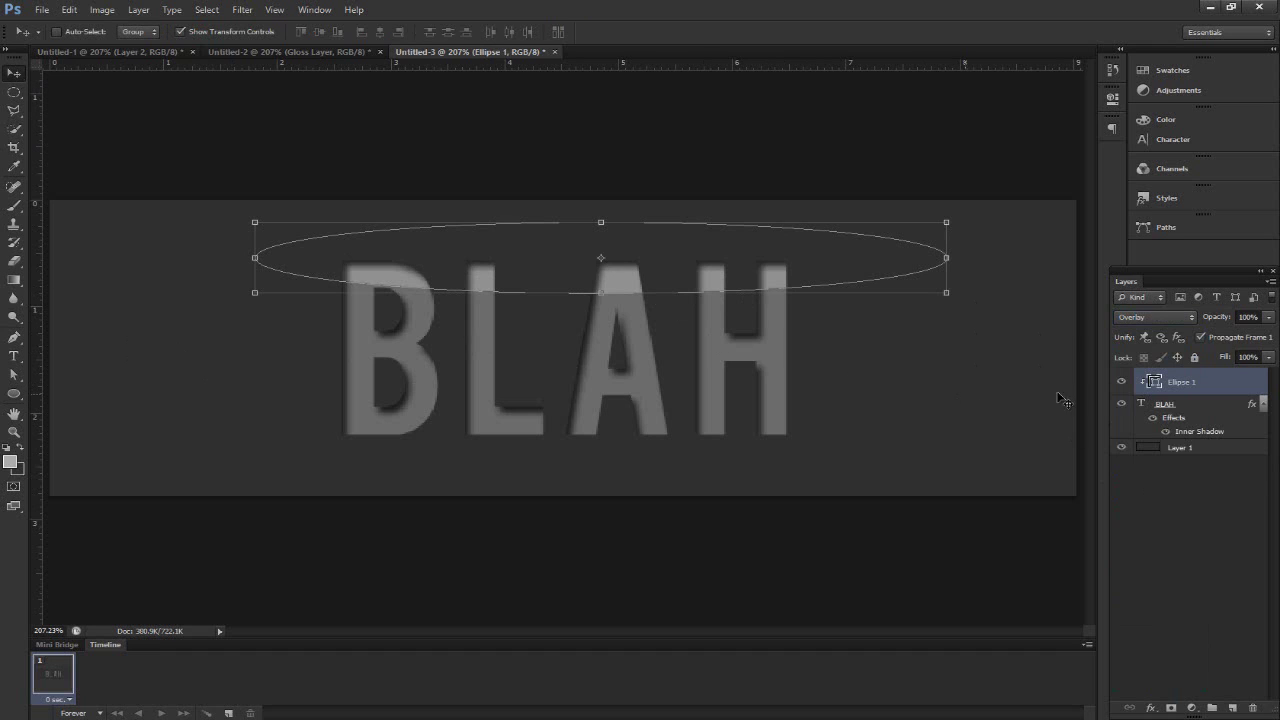
left_click(1121, 382)
left_click(1121, 382)
left_click(1121, 382)
left_click(1121, 382)
left_click(1121, 382)
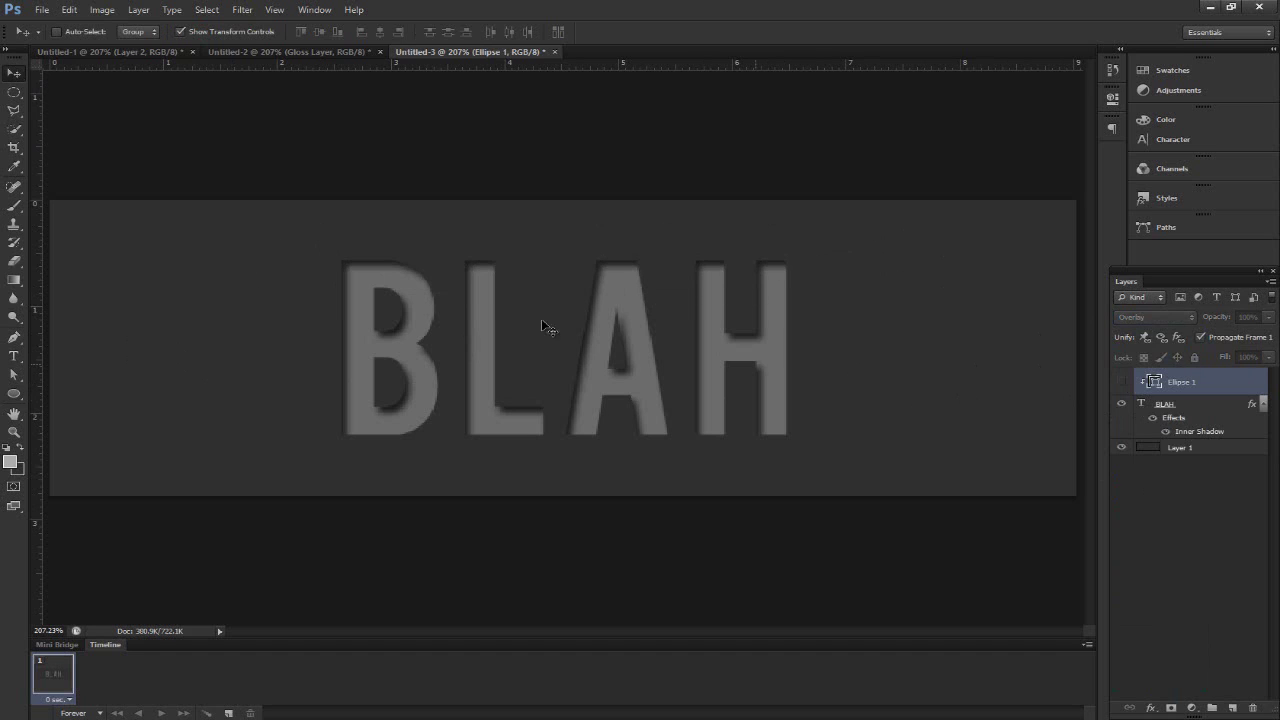
left_click(1121, 382)
Step: Add a second frame with the ellipse moved below the canvas and a 2-second delay, then tween both frames
left_click(228, 713)
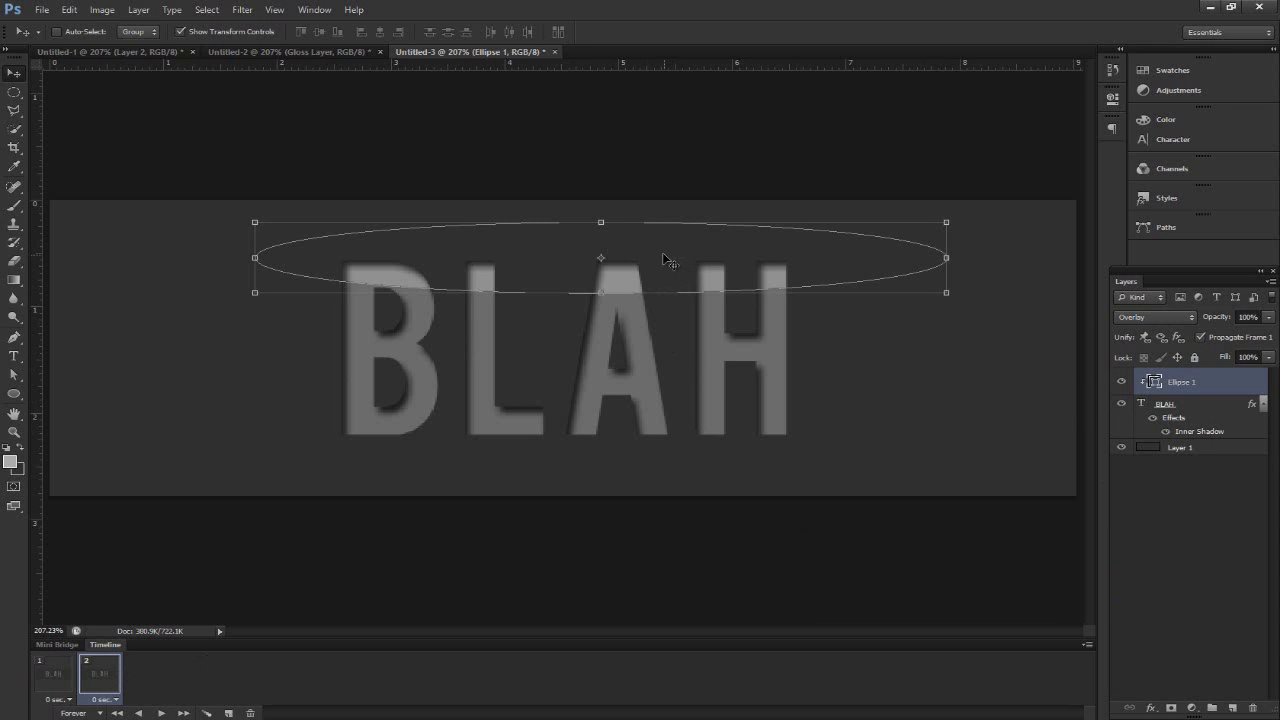
left_click_drag(666, 260, 678, 506)
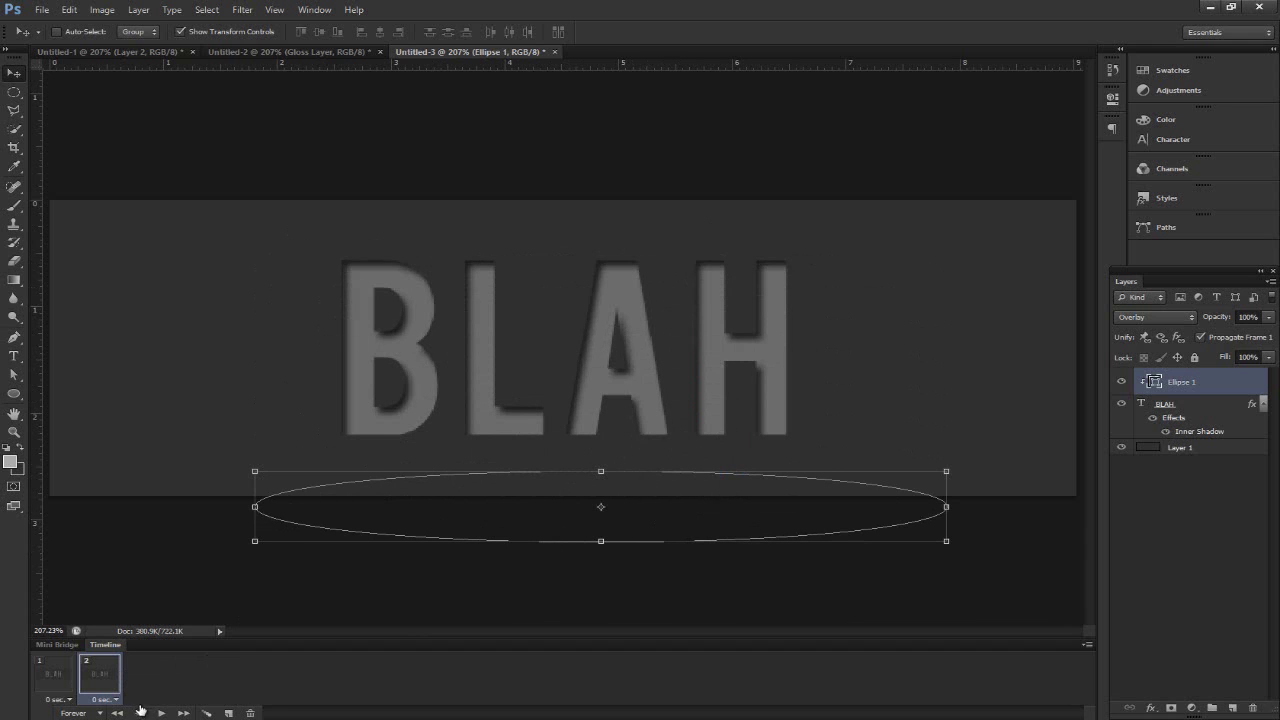
left_click(103, 699)
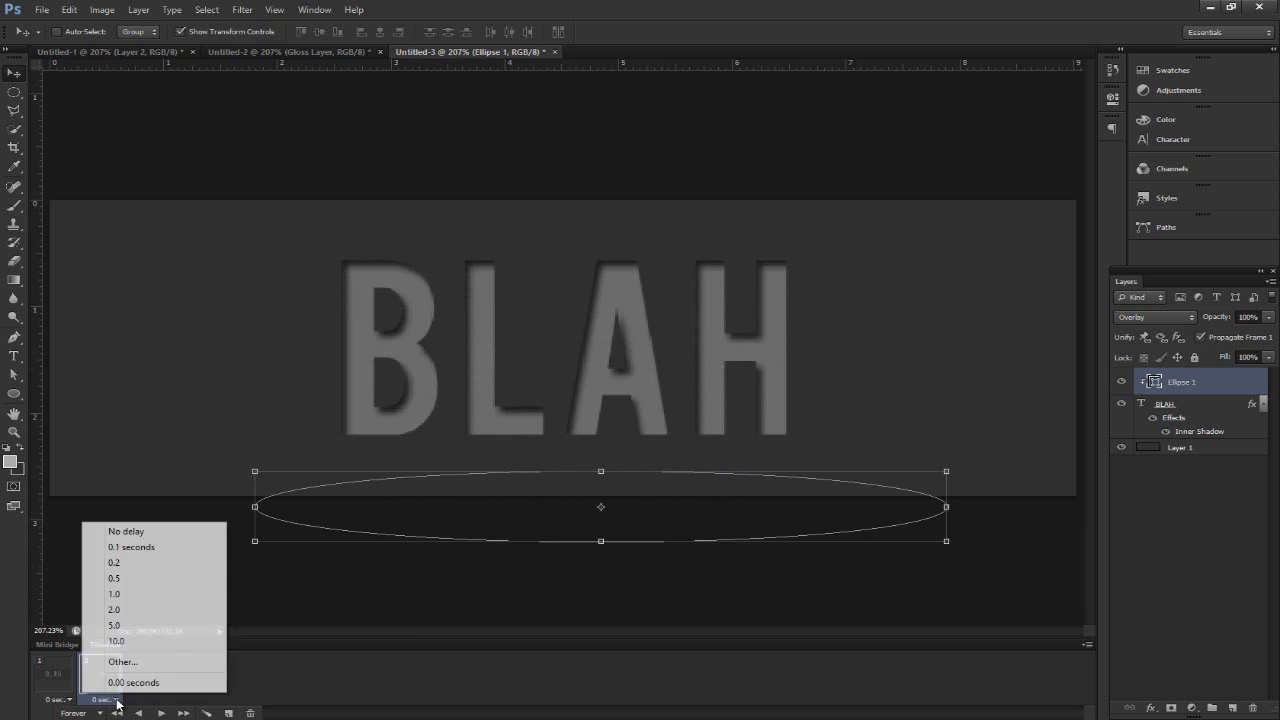
left_click(143, 611)
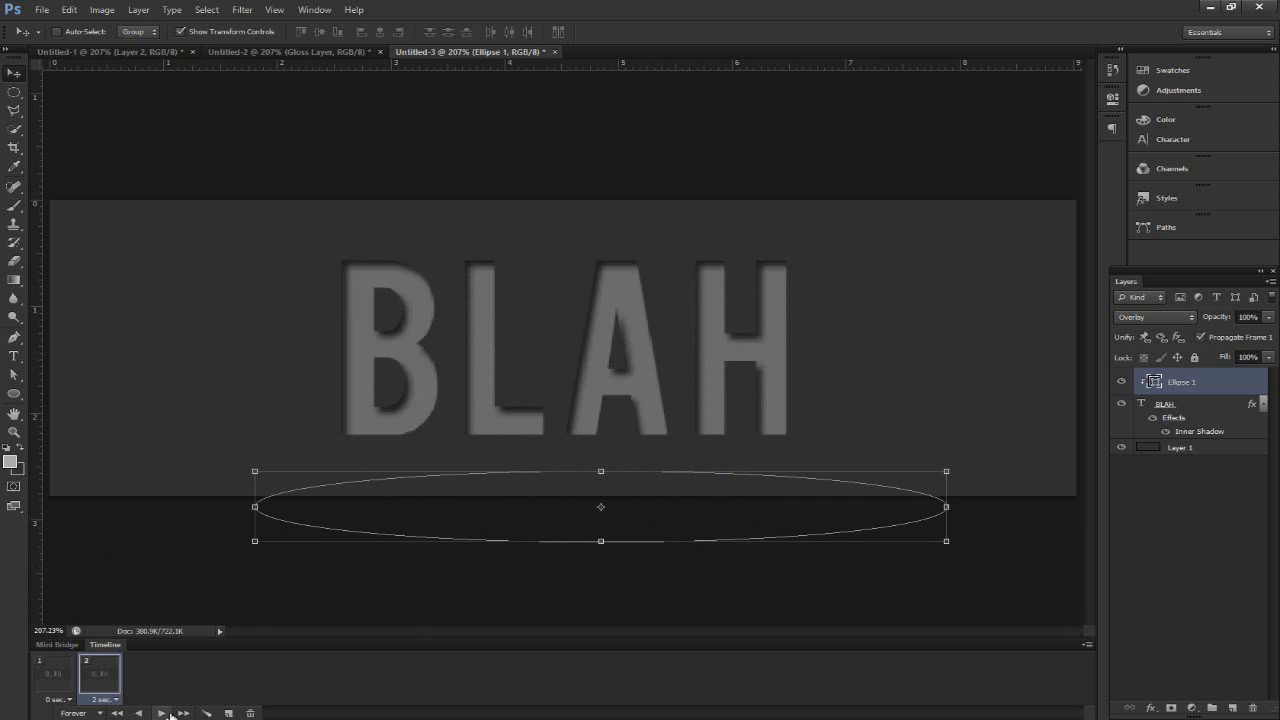
left_click(57, 678)
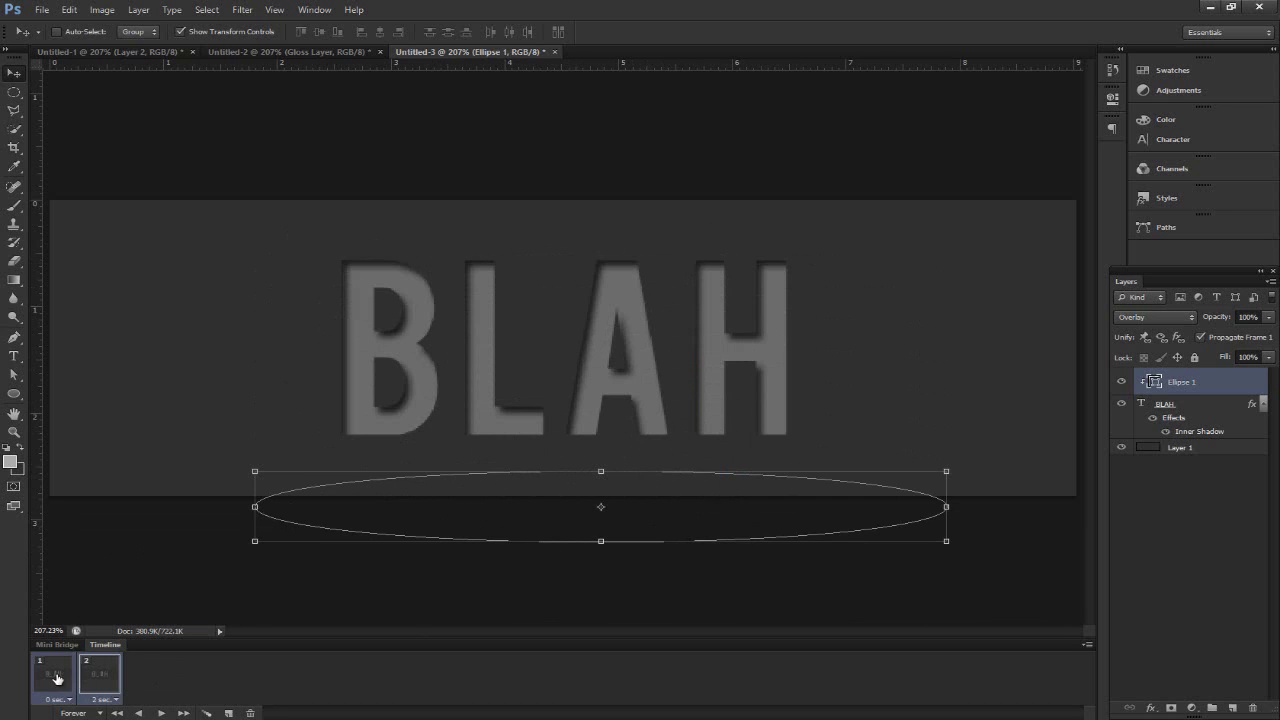
left_click(206, 713)
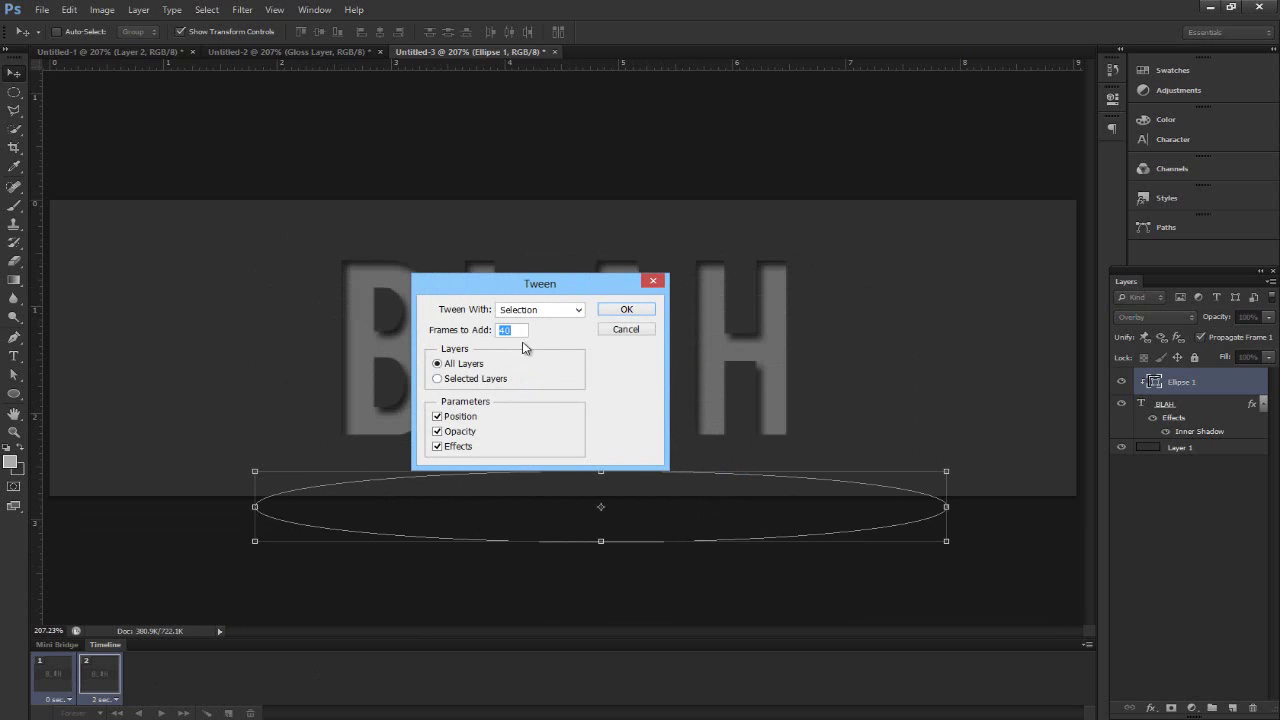
Step: Generate 40 tweened in-between frames and preview the 42-frame shine sweep
left_click(626, 310)
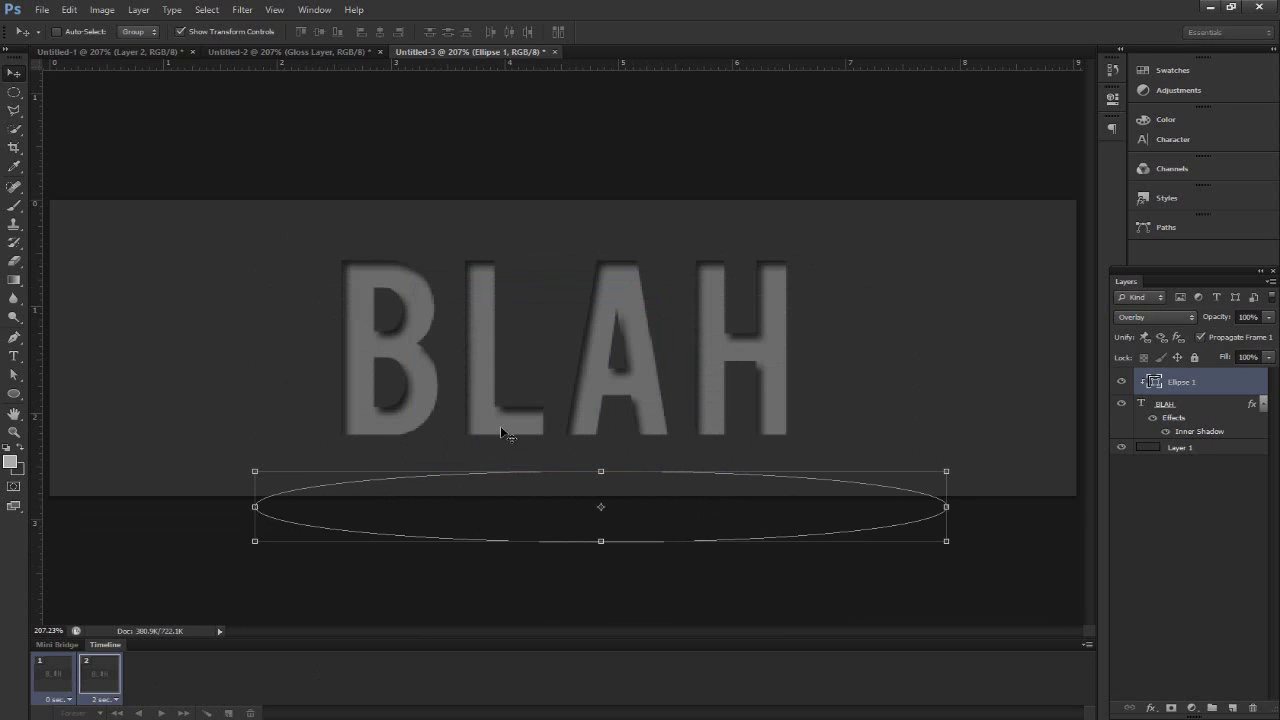
left_click(161, 713)
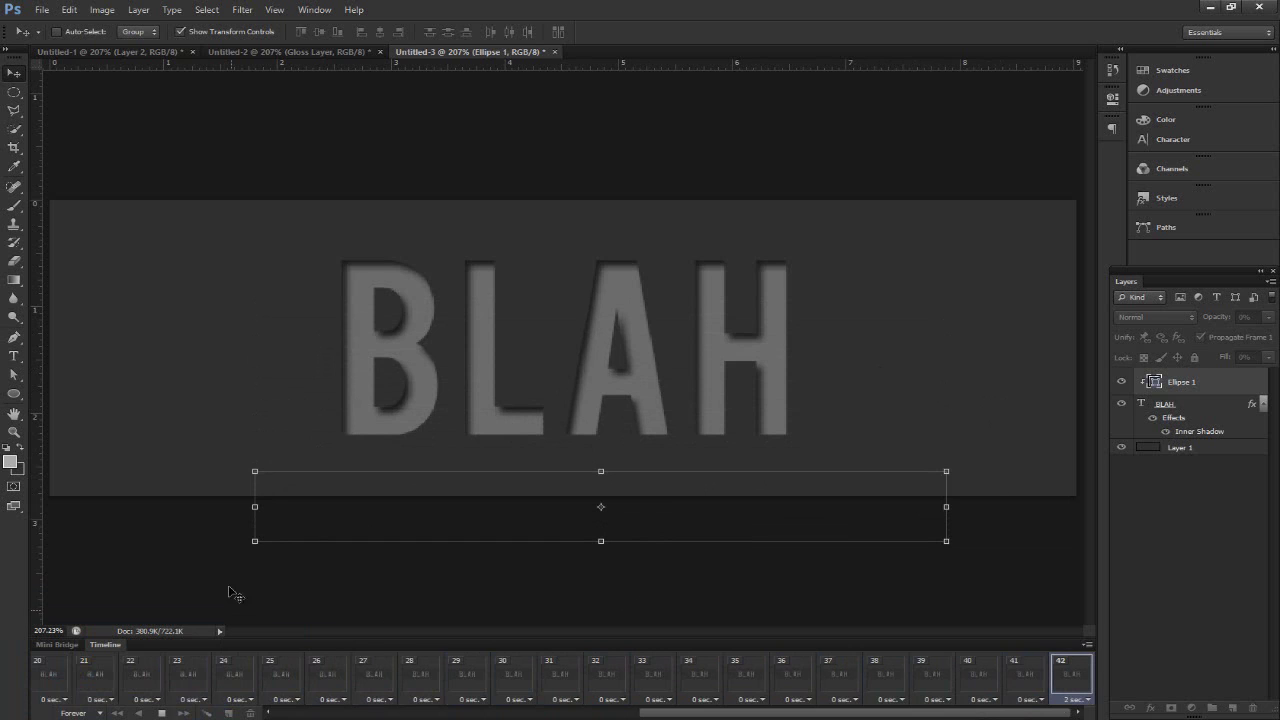
left_click(161, 713)
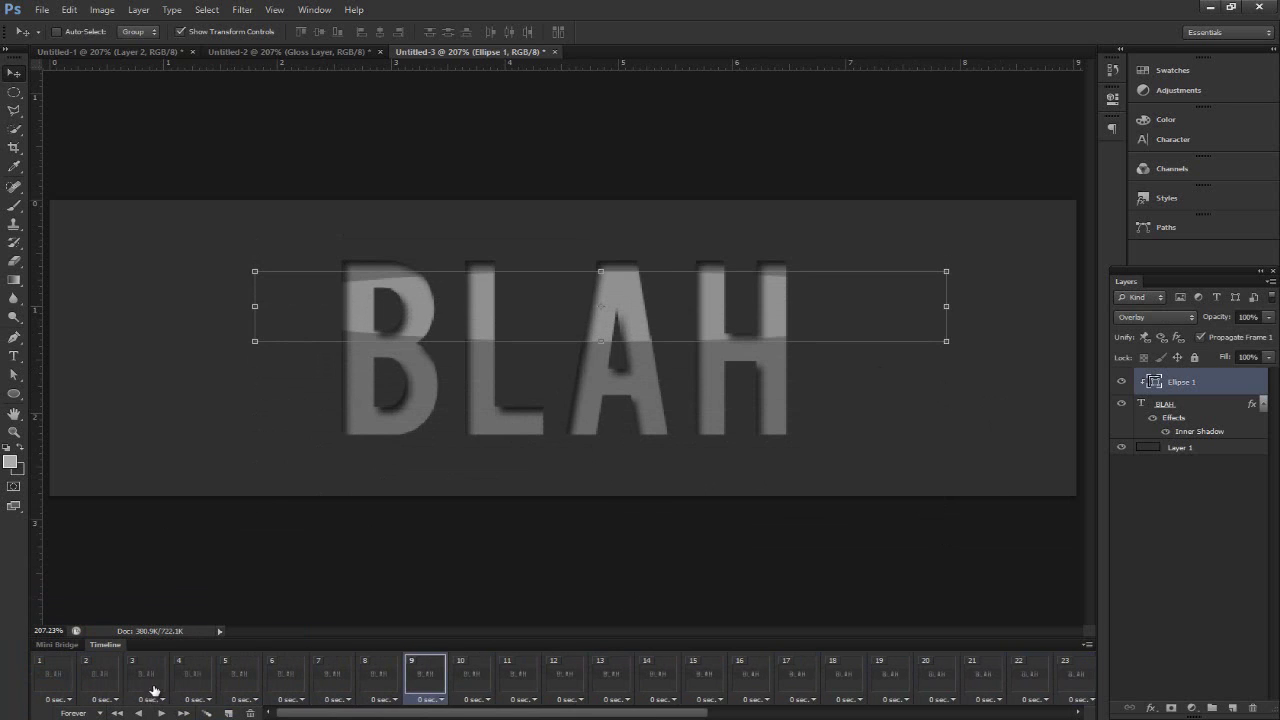
Step: Export the animation via Save for Web as Untitled-3.gif on the Desktop
left_click(38, 11)
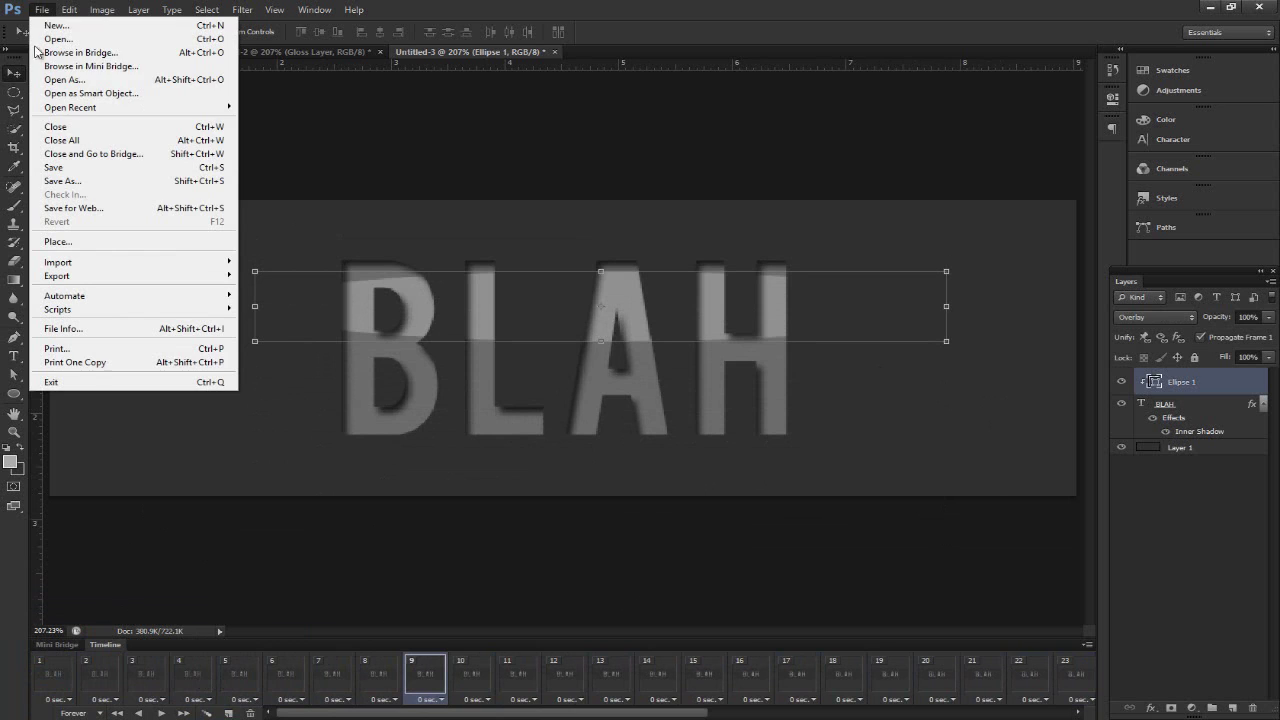
left_click(91, 207)
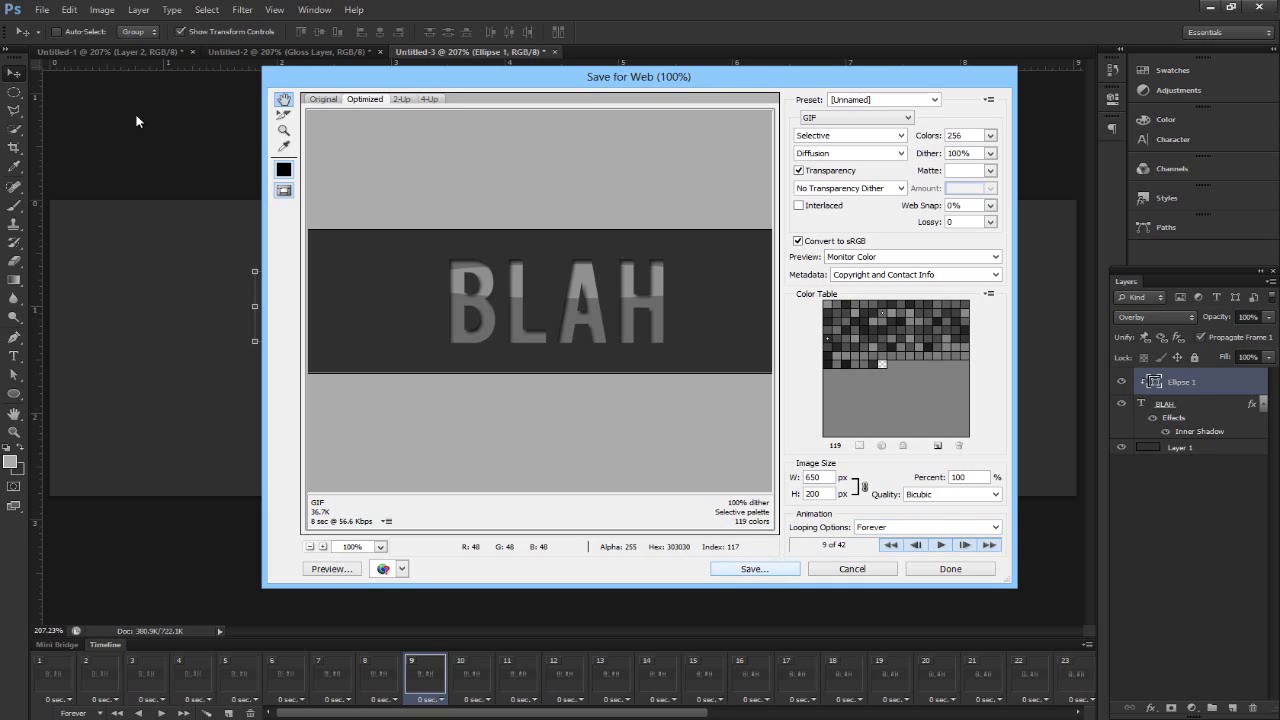
left_click(772, 574)
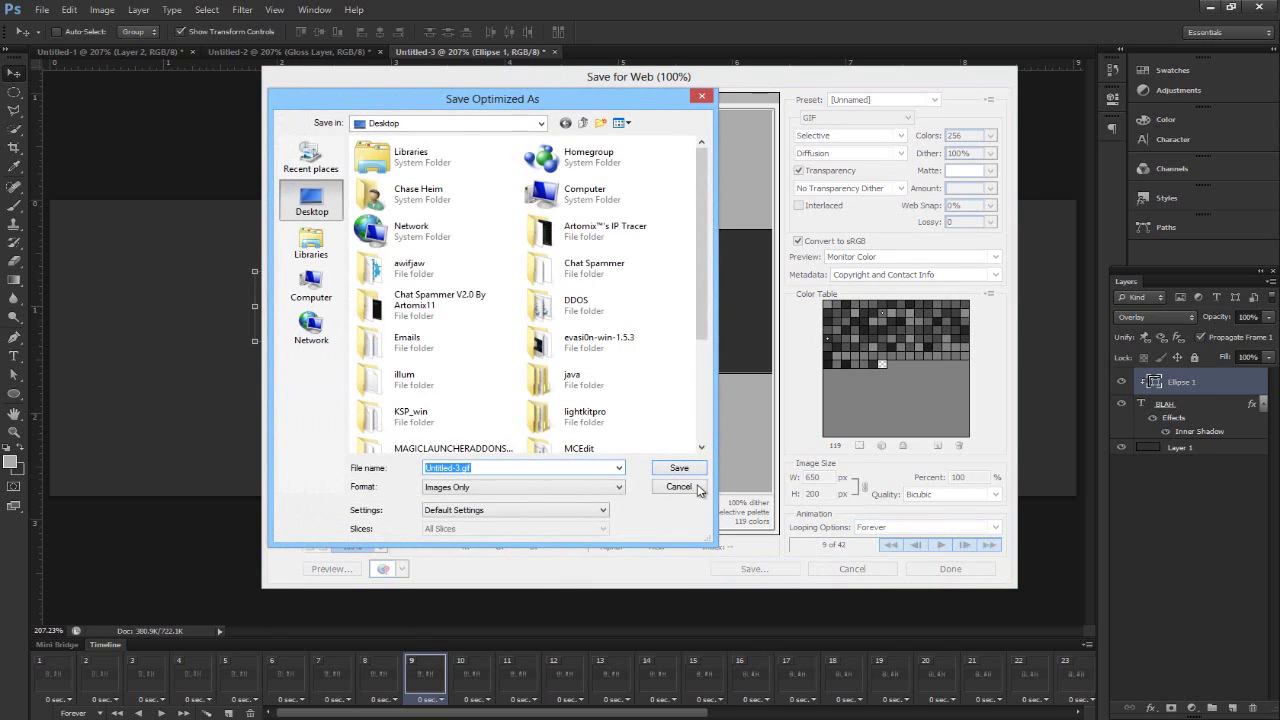
left_click(684, 470)
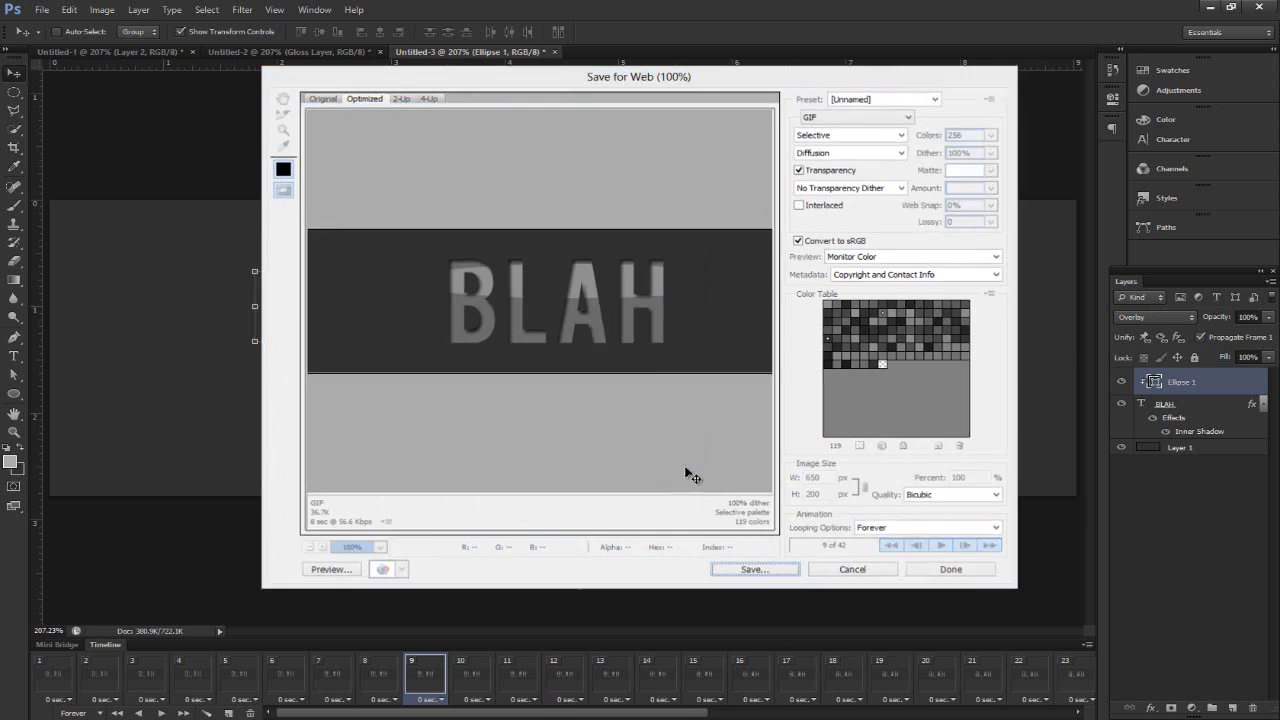